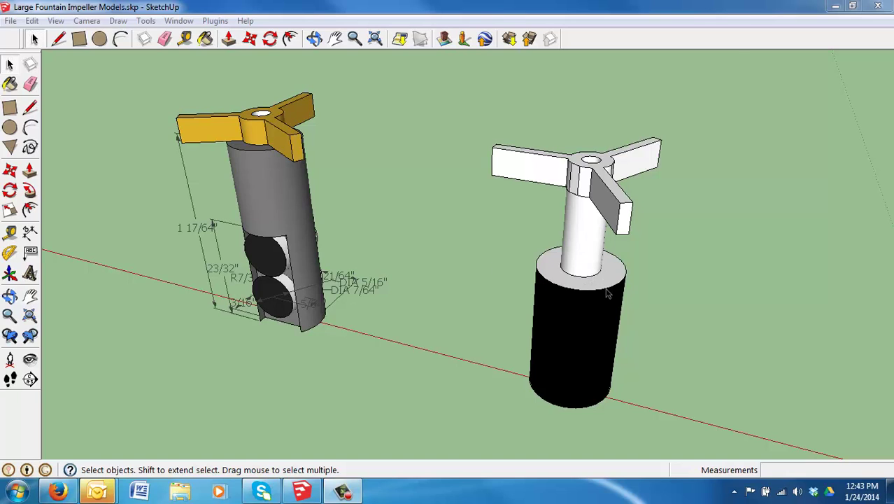
Orbit around both impeller models and zoom in on the dimensioned yellow impeller.
mouse_move(603, 266)
middle_down()
mouse_move(599, 241)
mouse_move(570, 264)
mouse_move(601, 264)
middle_up()
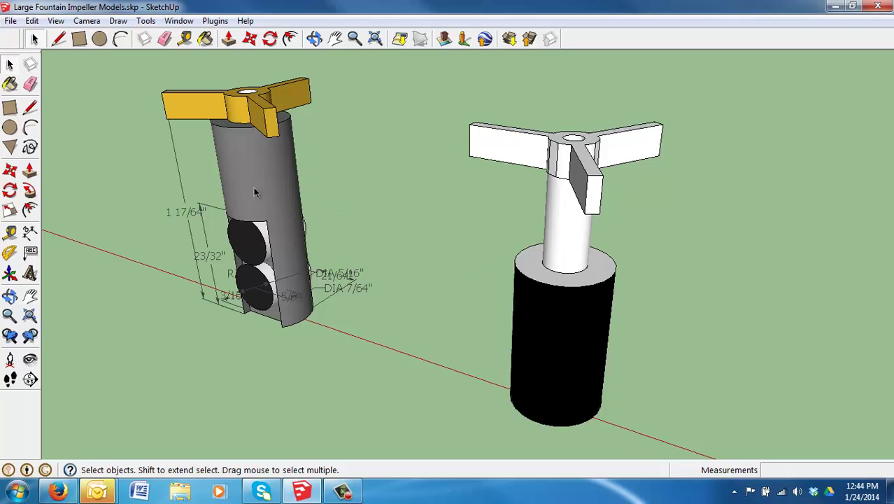
scroll(247, 181, up, 1)
scroll(263, 208, down, 2)
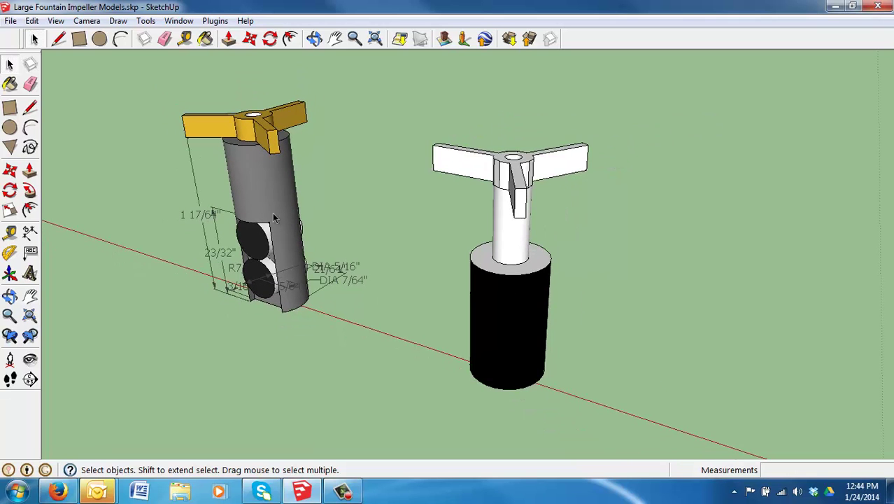
scroll(238, 124, up, 3)
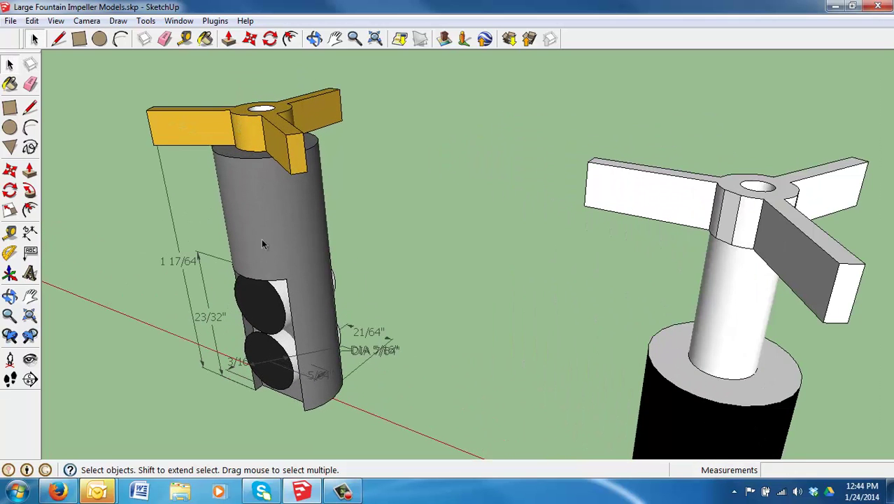
Orbit around the yellow impeller from several sides, ending with both models and the axes visible.
middle_drag(261, 238, 337, 225)
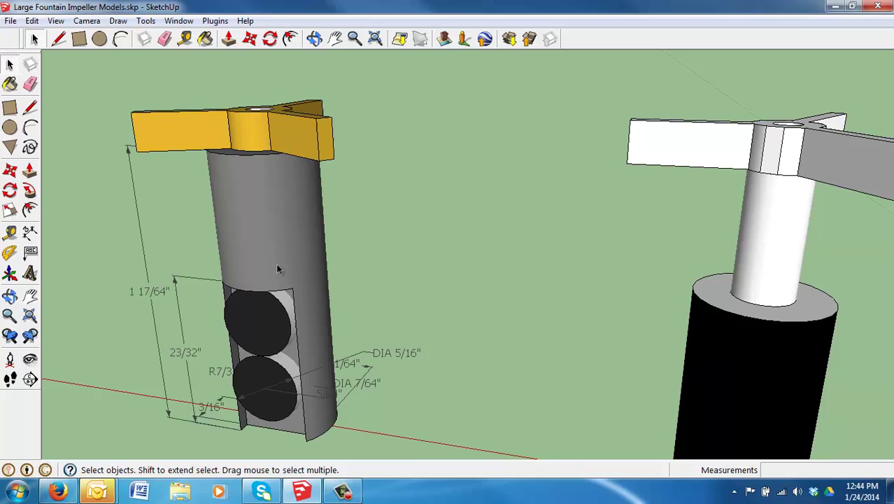
middle_drag(323, 317, 272, 221)
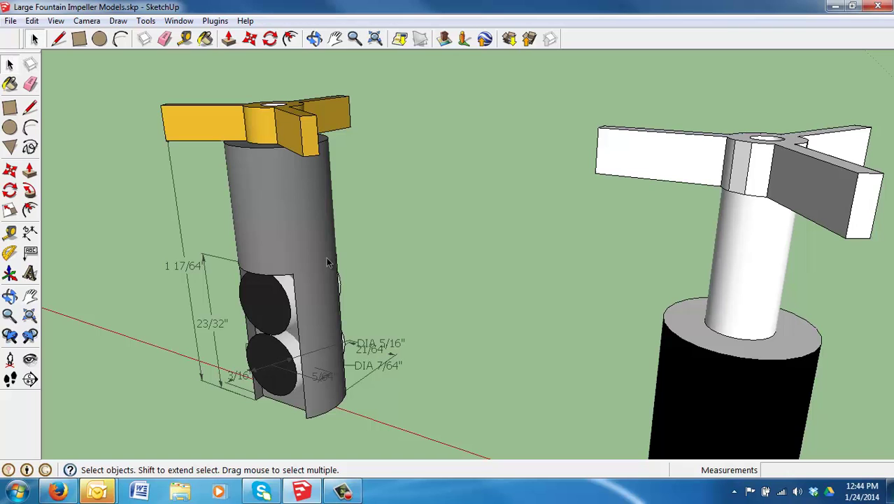
middle_drag(293, 213, 299, 169)
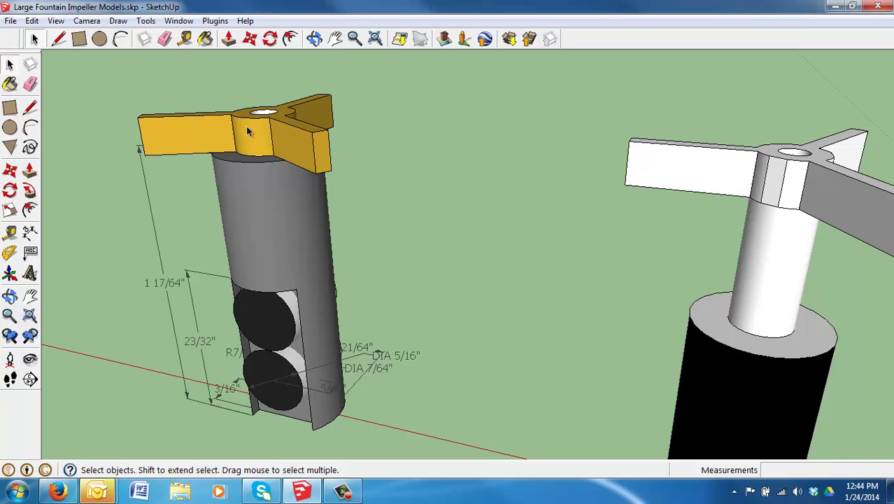
middle_drag(246, 126, 284, 126)
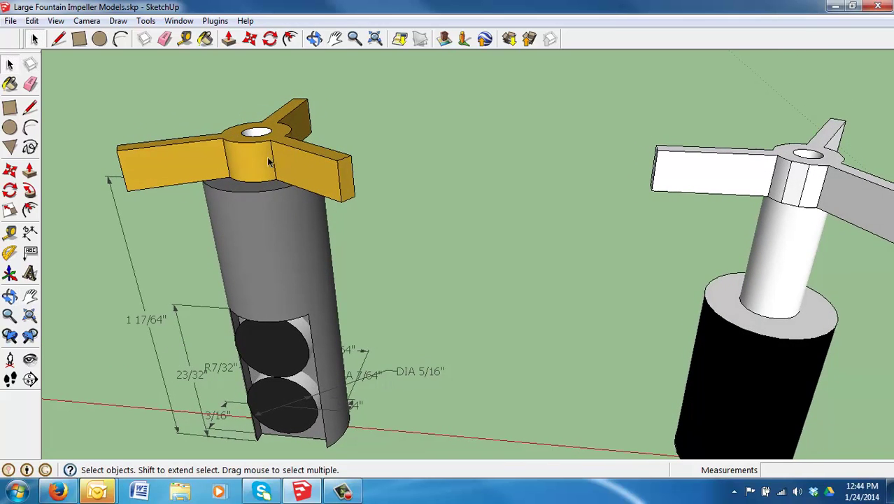
middle_drag(298, 170, 328, 197)
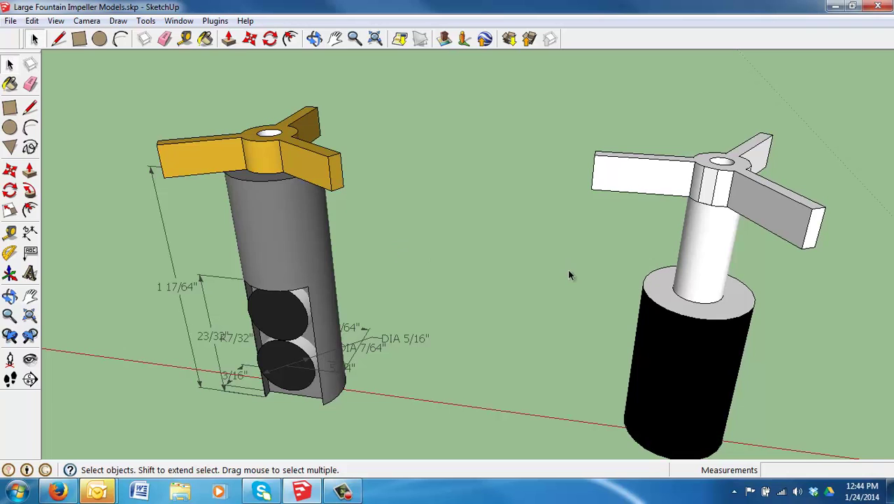
middle_drag(645, 302, 650, 239)
Orbit slightly and zoom in on the empty ground at the axes origin beside the black-based impeller.
scroll(689, 246, down, 4)
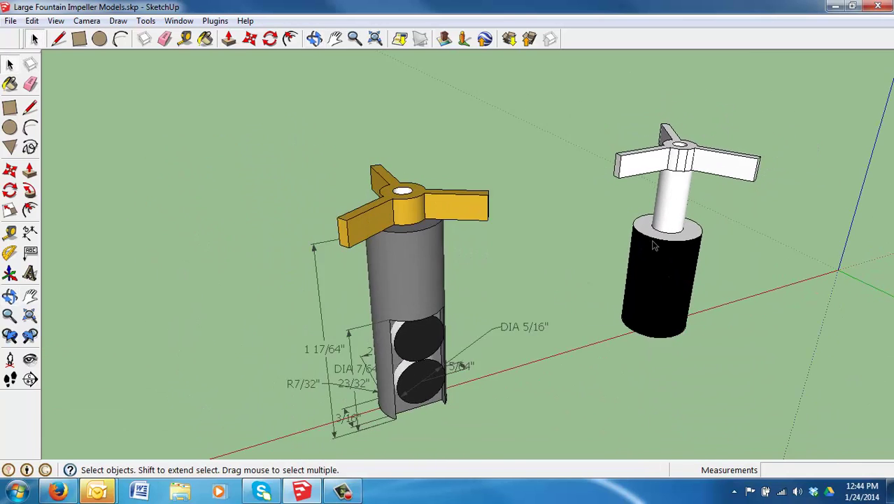
scroll(693, 243, up, 5)
scroll(692, 249, down, 4)
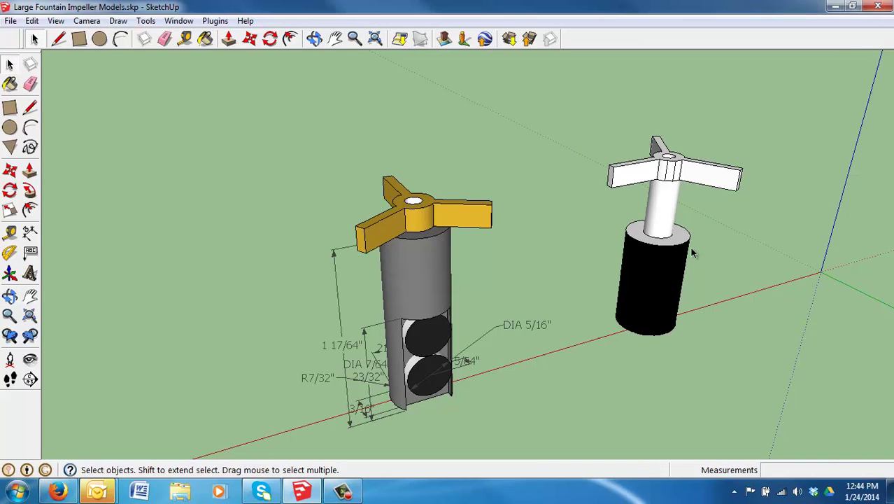
middle_drag(685, 241, 826, 244)
scroll(825, 243, up, 4)
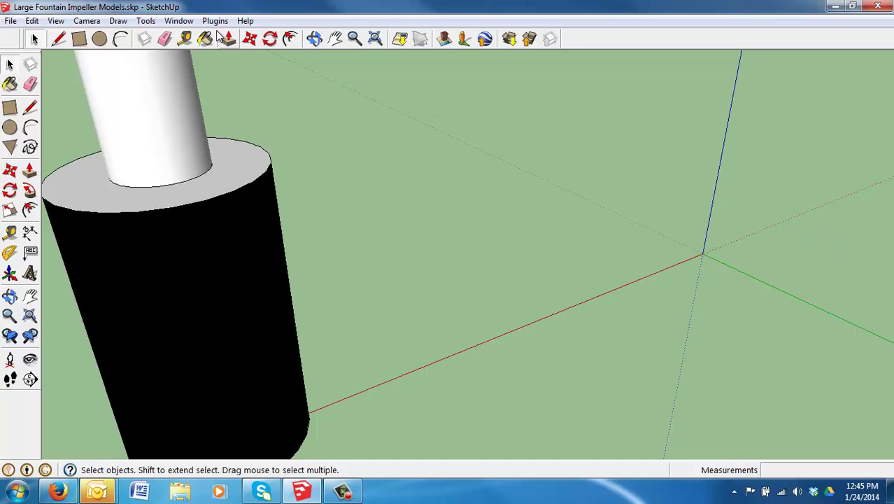
click(187, 22)
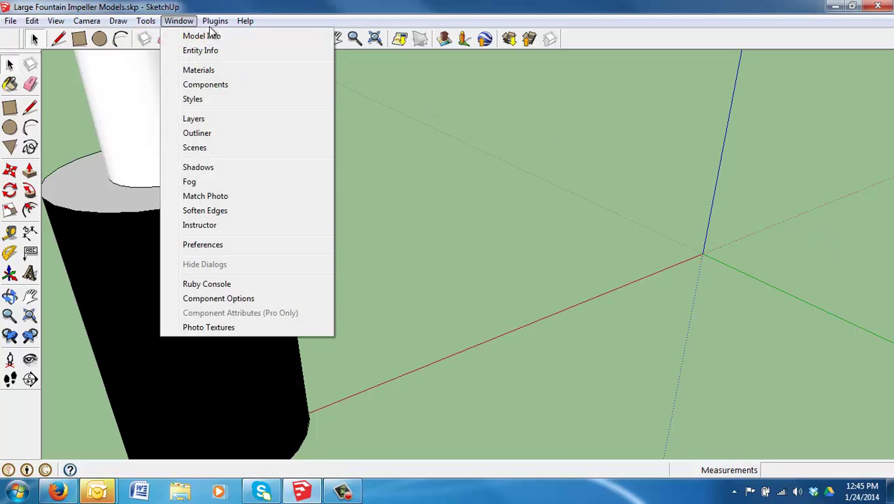
click(190, 36)
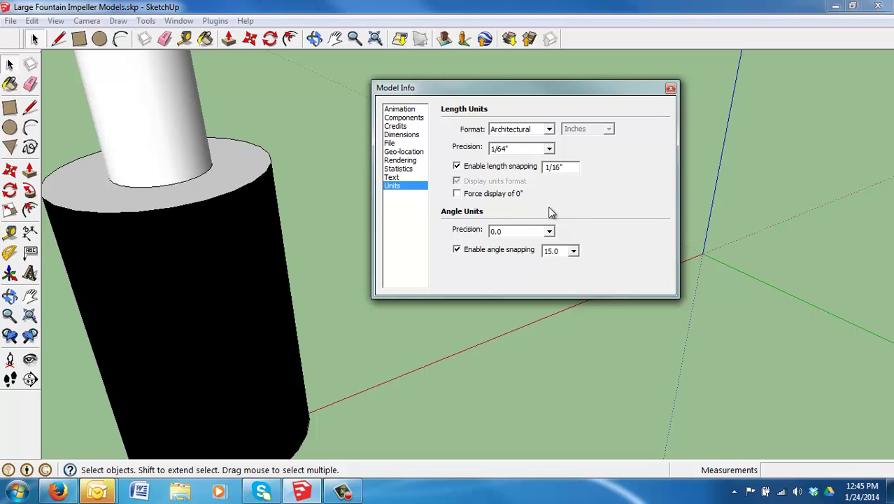
click(670, 89)
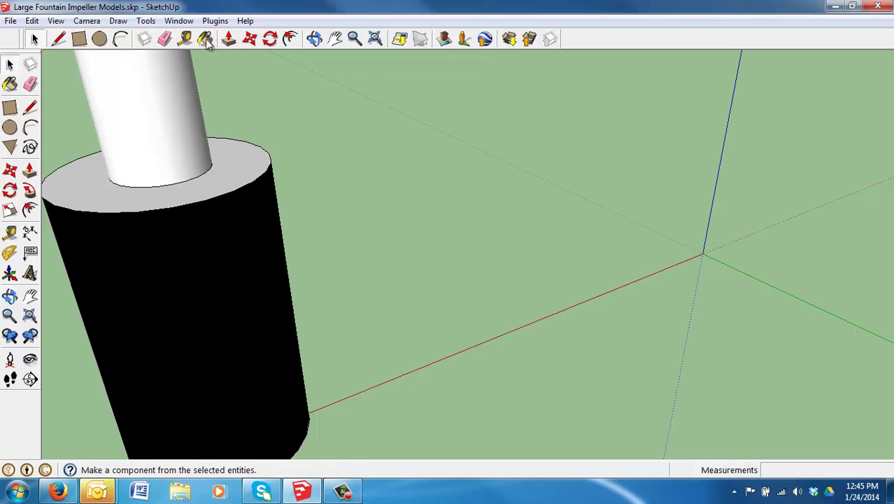
Draw a circle of radius 7/32" centred on the axes origin.
click(102, 41)
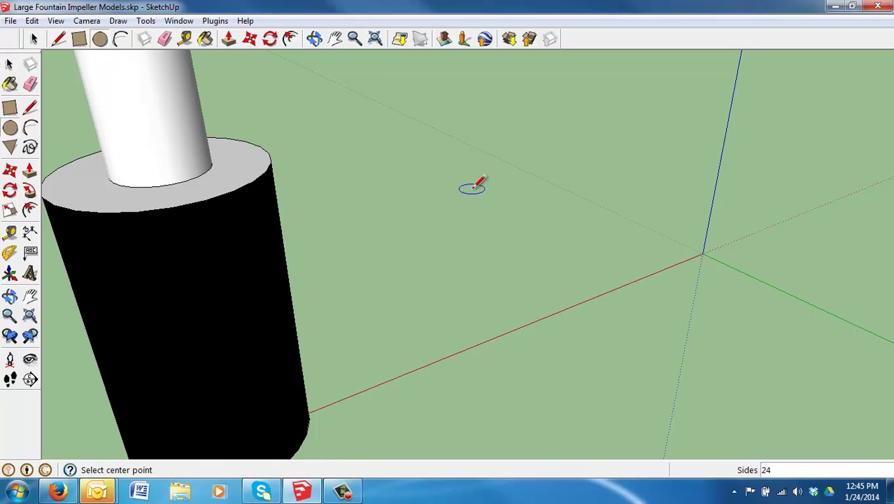
click(703, 253)
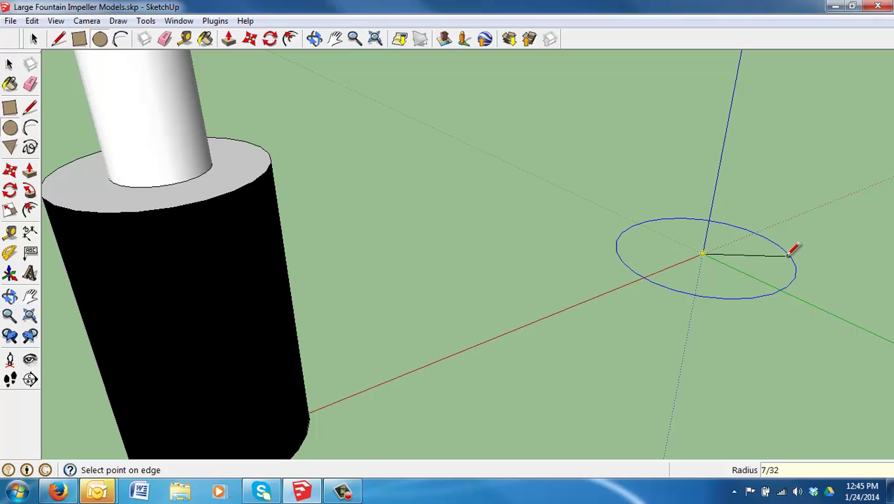
key(Return)
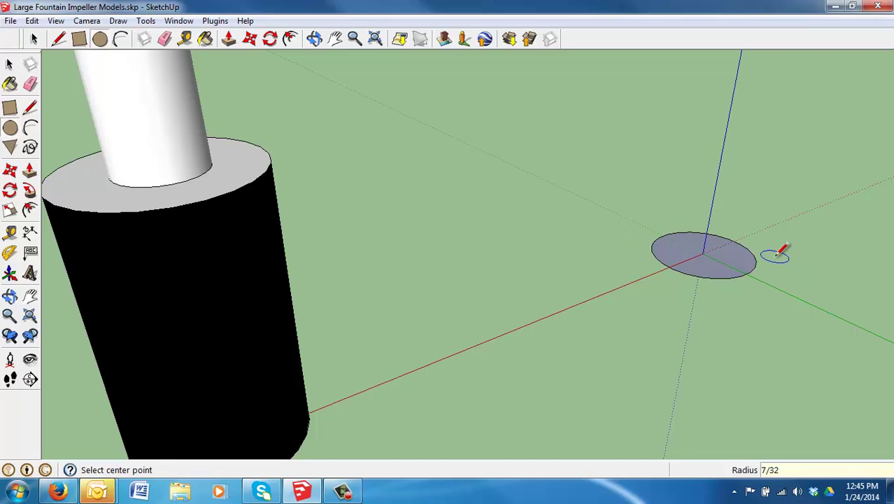
Push/Pull the circle up into a cylinder 1 17/64" tall.
click(228, 39)
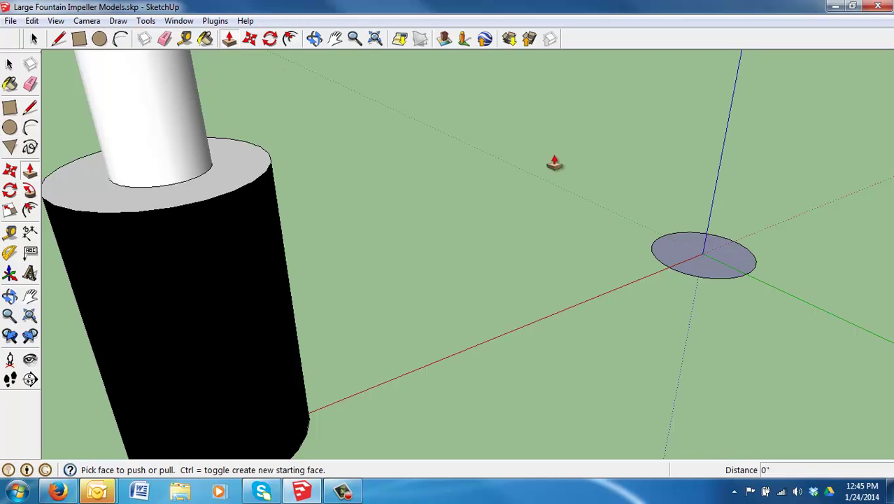
drag(719, 267, 736, 152)
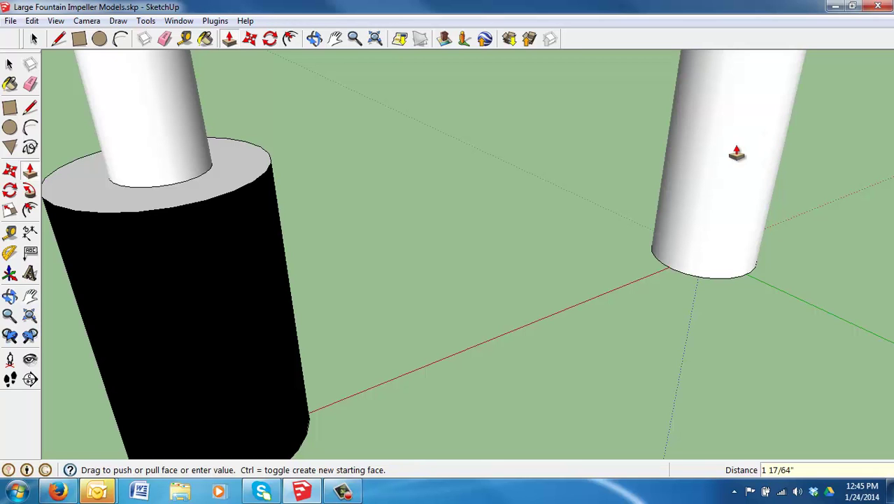
click(736, 194)
scroll(732, 201, down, 5)
scroll(770, 126, up, 5)
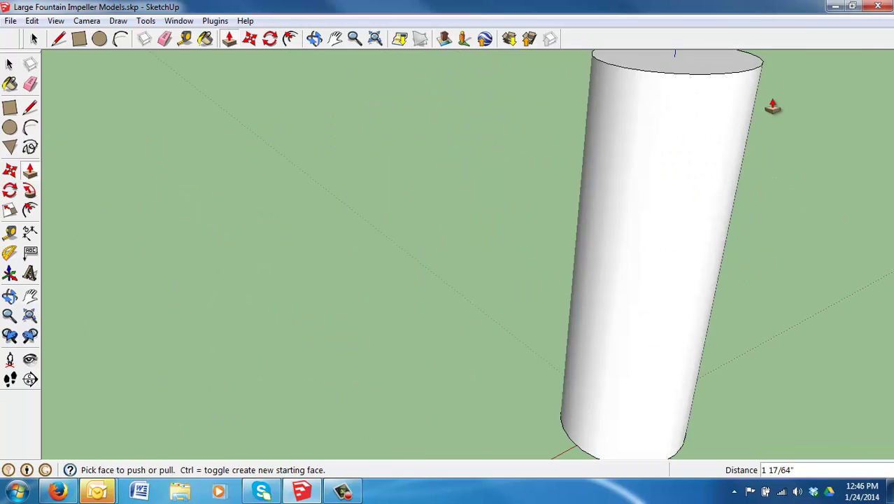
scroll(766, 129, down, 5)
middle_drag(766, 130, 503, 124)
scroll(419, 168, down, 3)
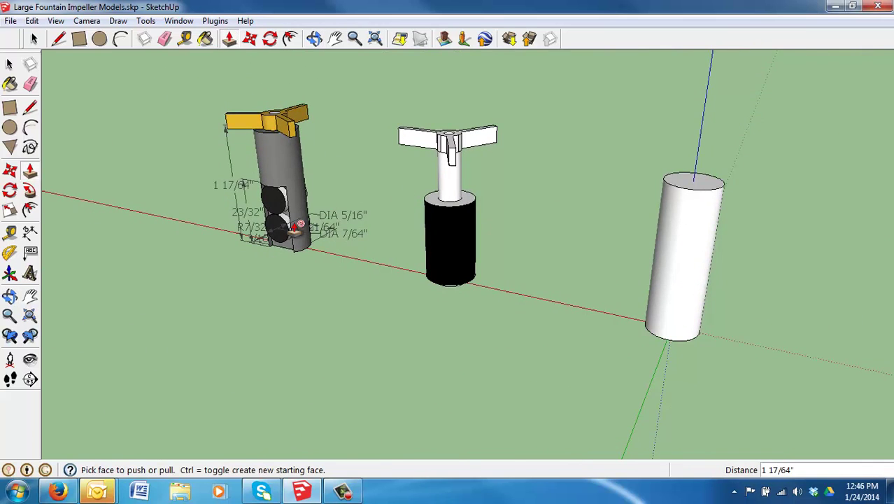
Orbit beneath the models and zoom to bring the cylinder's end face into view.
mouse_move(727, 386)
middle_down()
mouse_move(735, 280)
mouse_move(774, 136)
mouse_move(678, 303)
mouse_move(565, 305)
mouse_move(603, 262)
mouse_move(609, 183)
mouse_move(712, 271)
middle_up()
scroll(712, 272, up, 4)
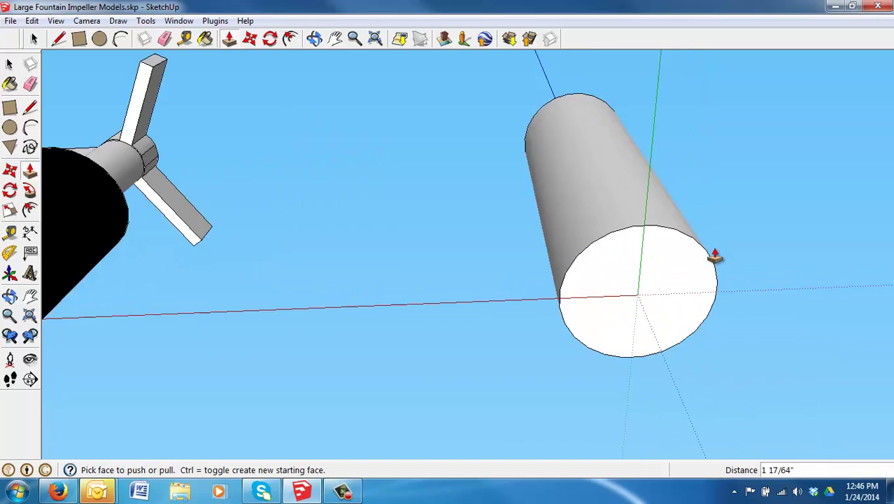
scroll(714, 257, down, 2)
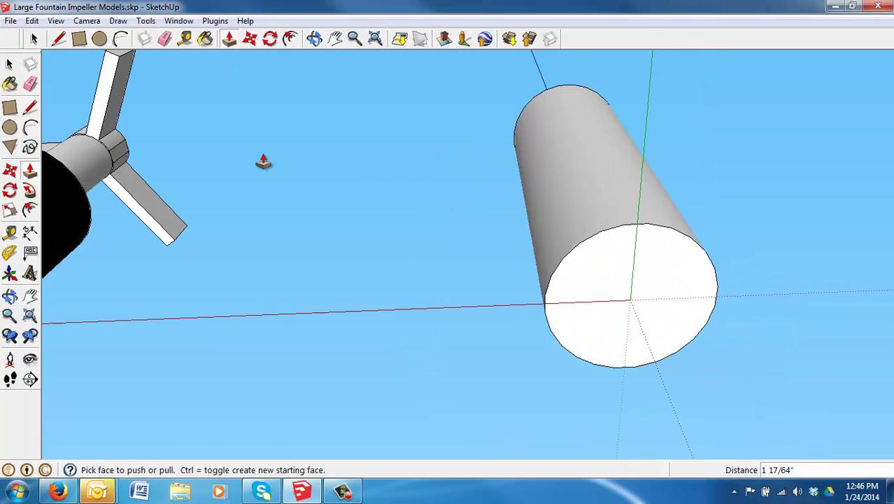
scroll(622, 267, up, 2)
scroll(625, 269, up, 2)
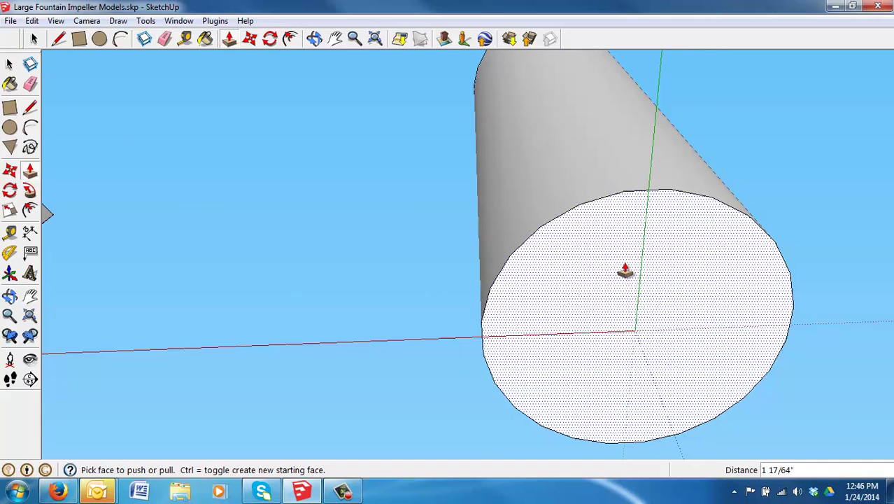
Start a line on the end face's edge along the red axis and stretch it across the face.
click(58, 39)
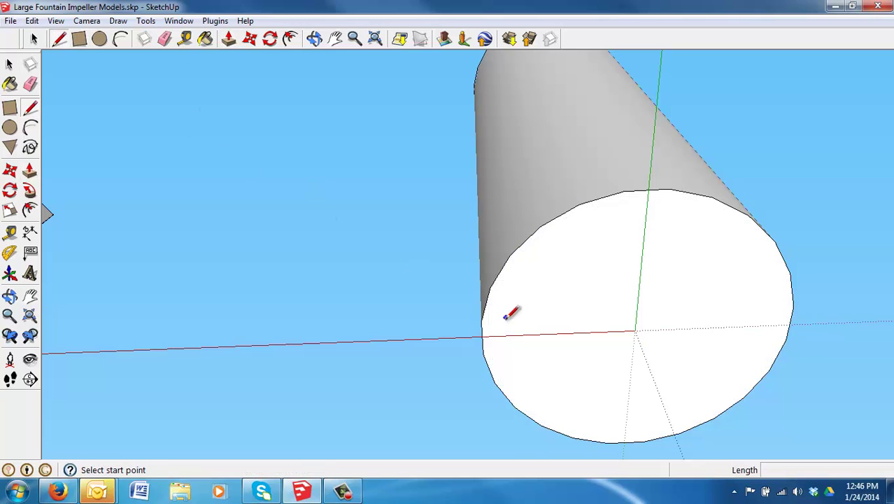
scroll(519, 335, up, 1)
middle_drag(518, 335, 496, 324)
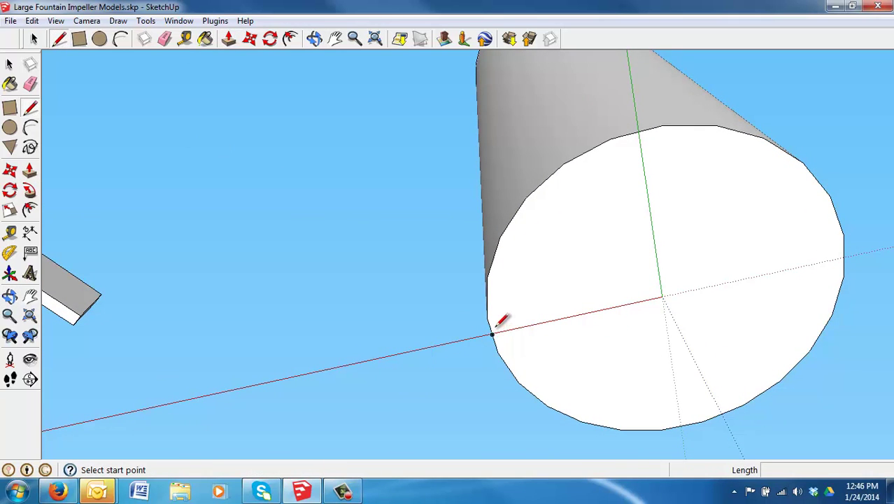
scroll(510, 326, up, 3)
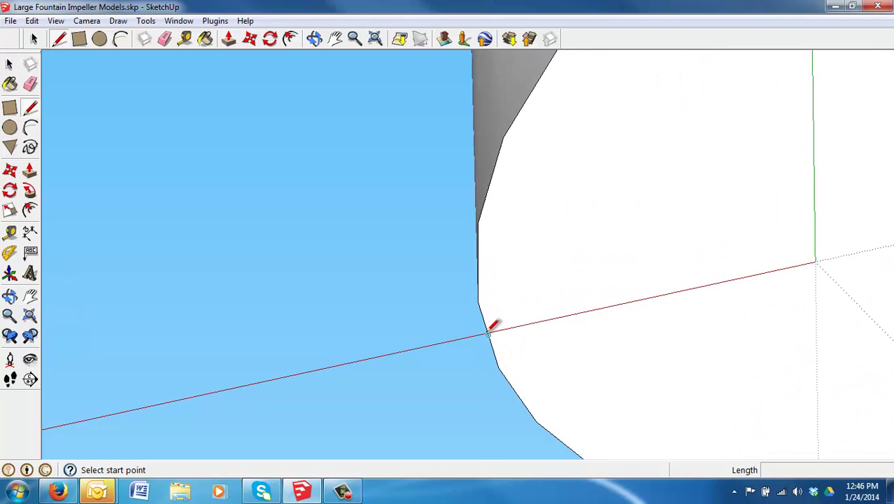
scroll(495, 321, up, 3)
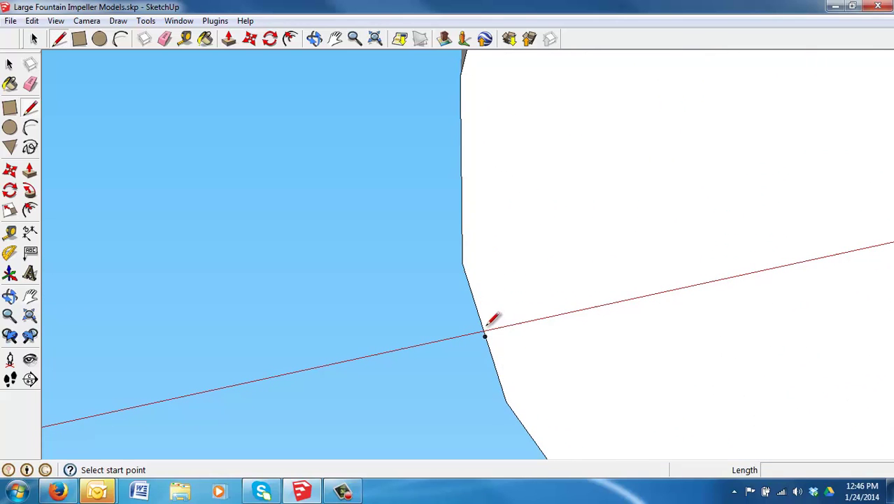
scroll(484, 318, up, 2)
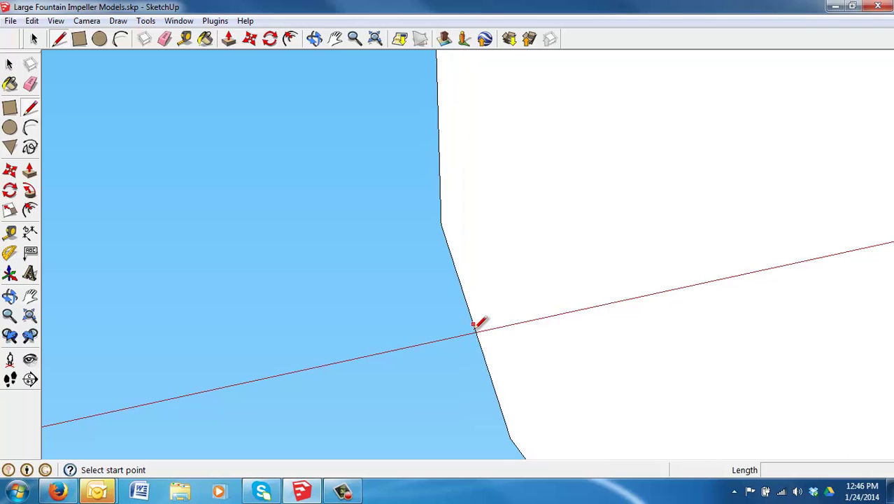
click(475, 333)
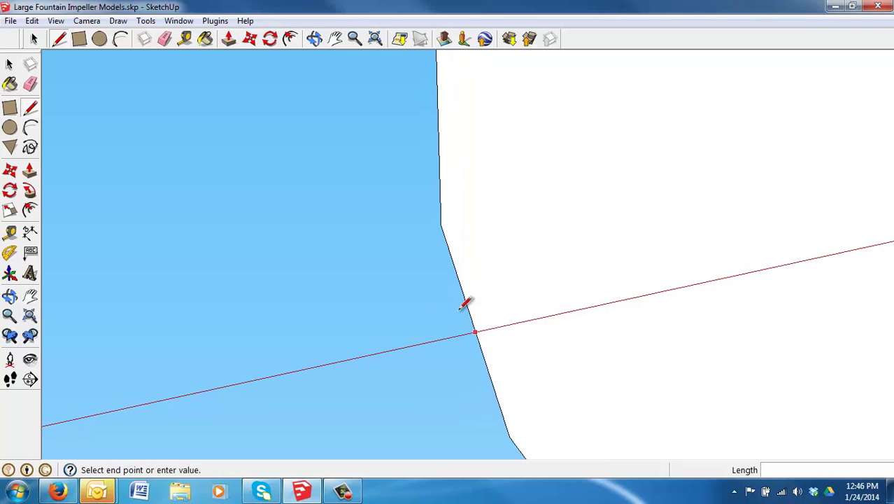
scroll(629, 305, down, 3)
scroll(702, 260, down, 2)
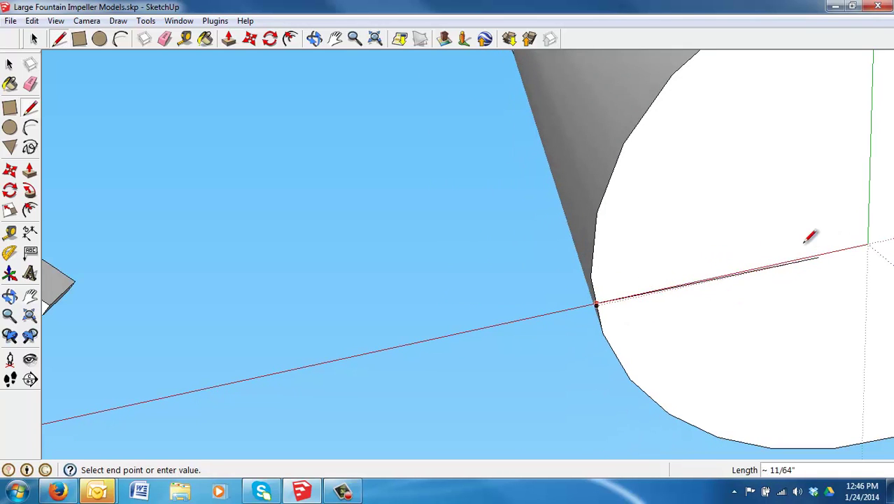
scroll(712, 232, down, 3)
scroll(840, 203, down, 3)
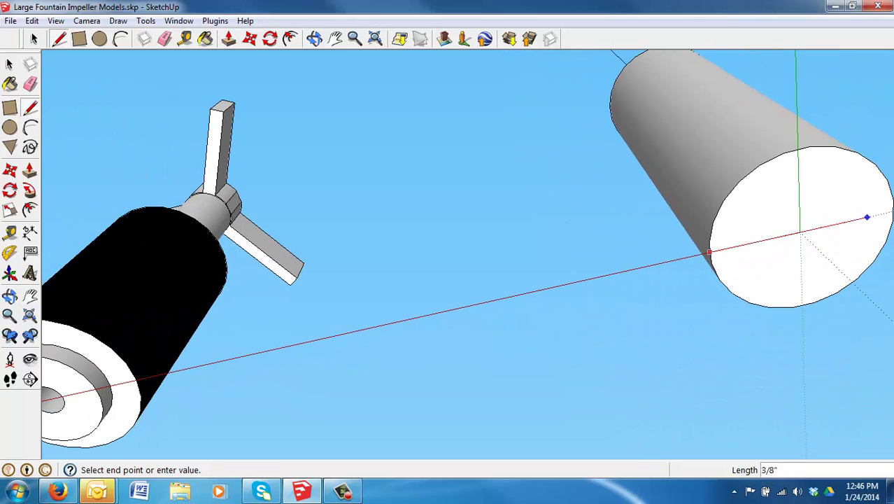
scroll(769, 222, down, 1)
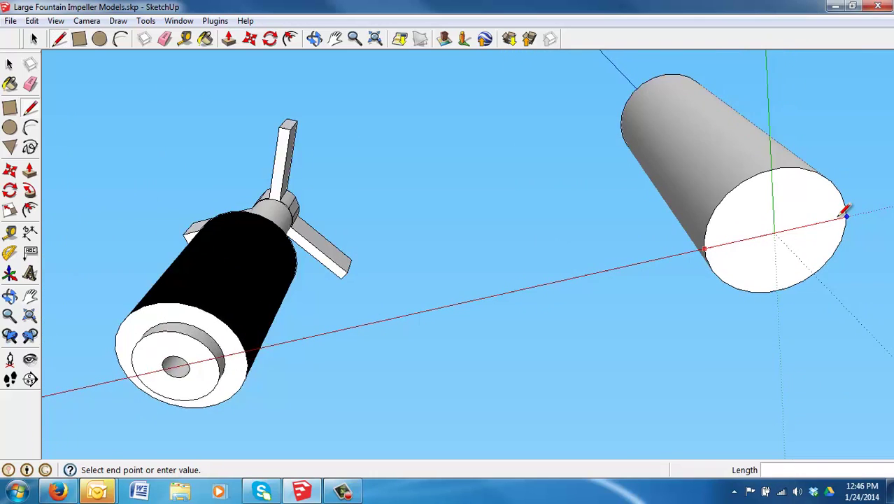
scroll(845, 214, up, 5)
Finish the rim-to-rim line and place two guides 3/32" above and below the red axis.
click(861, 213)
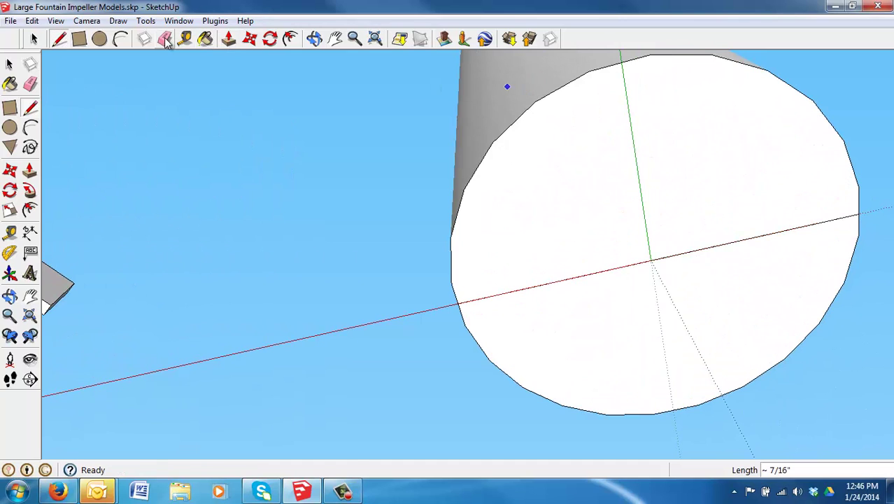
click(185, 39)
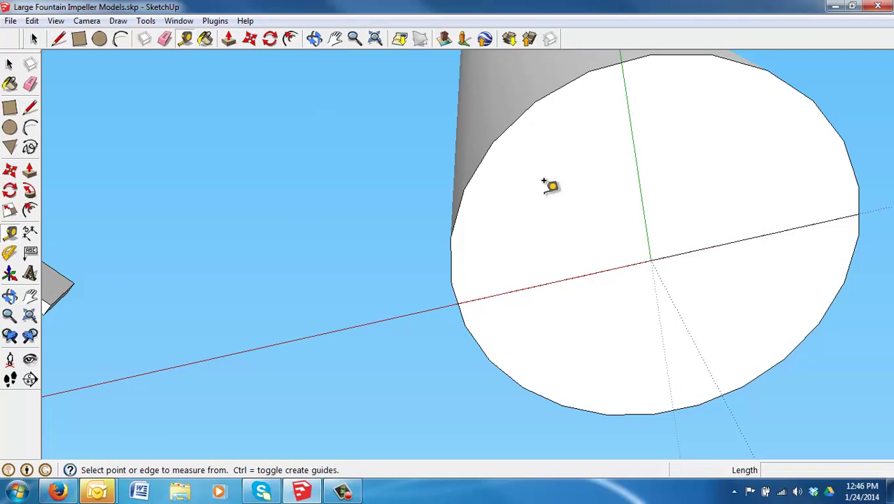
click(566, 277)
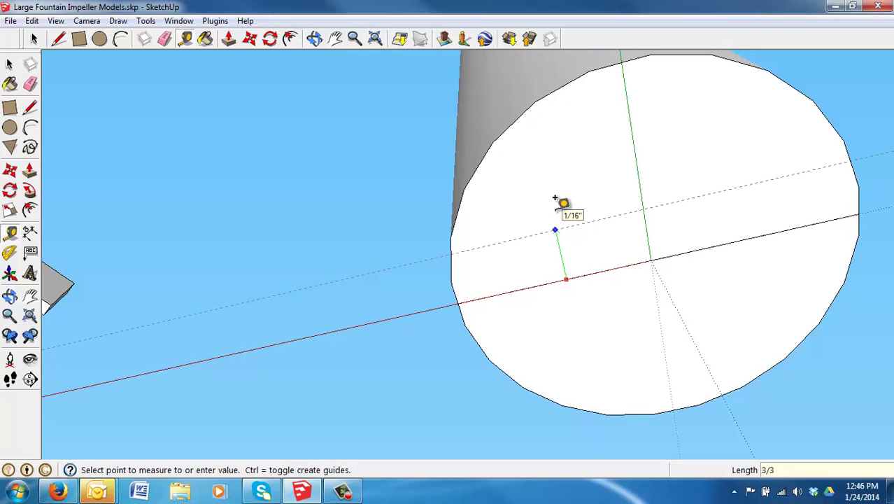
click(557, 200)
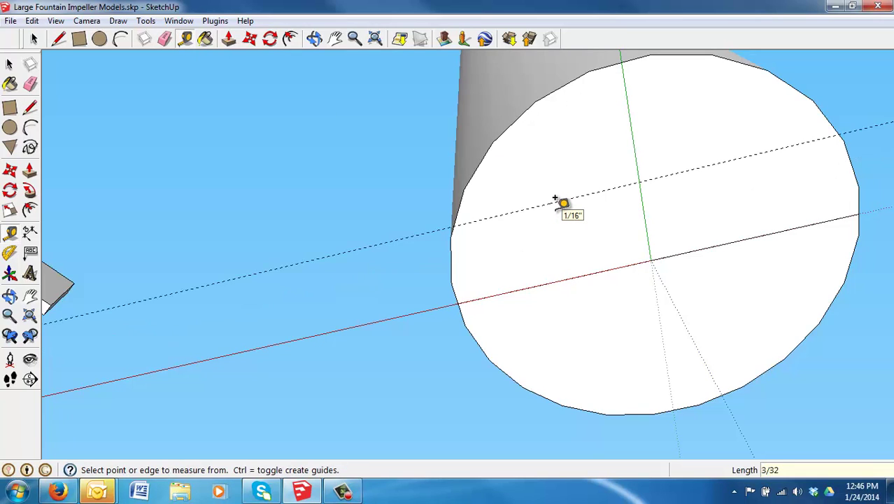
click(586, 274)
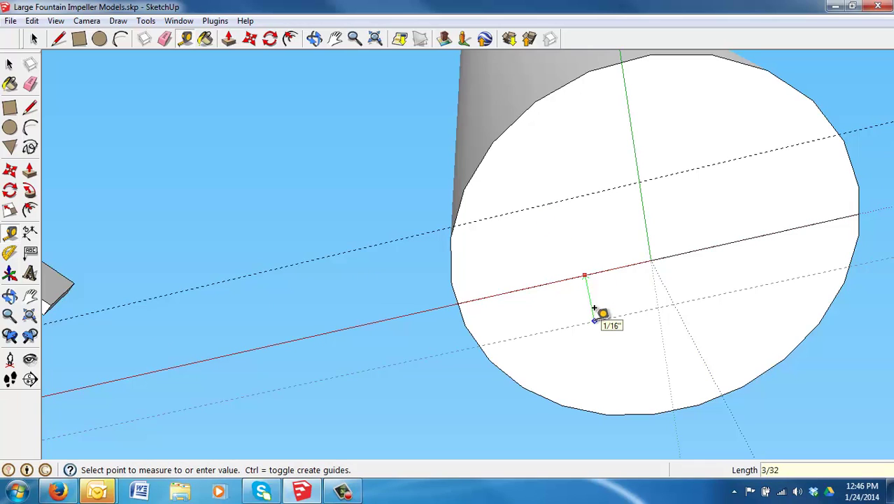
key(Return)
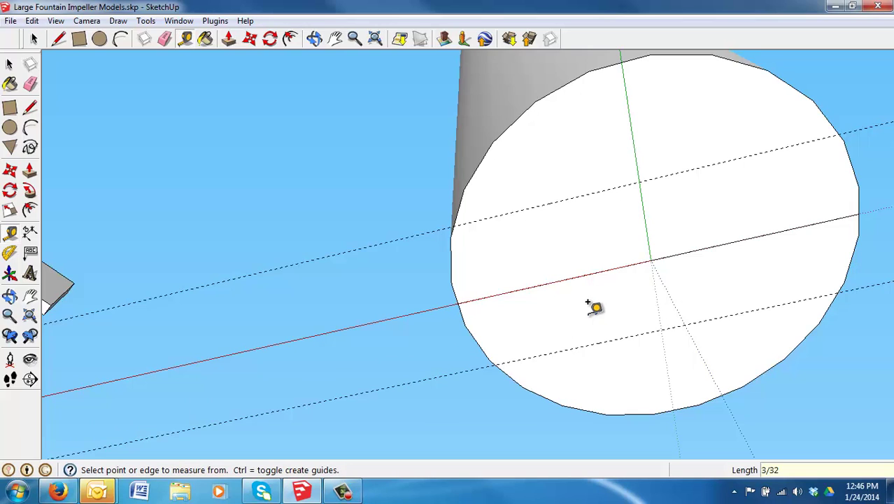
Select the rim-to-rim edge drawn along the red axis.
click(58, 38)
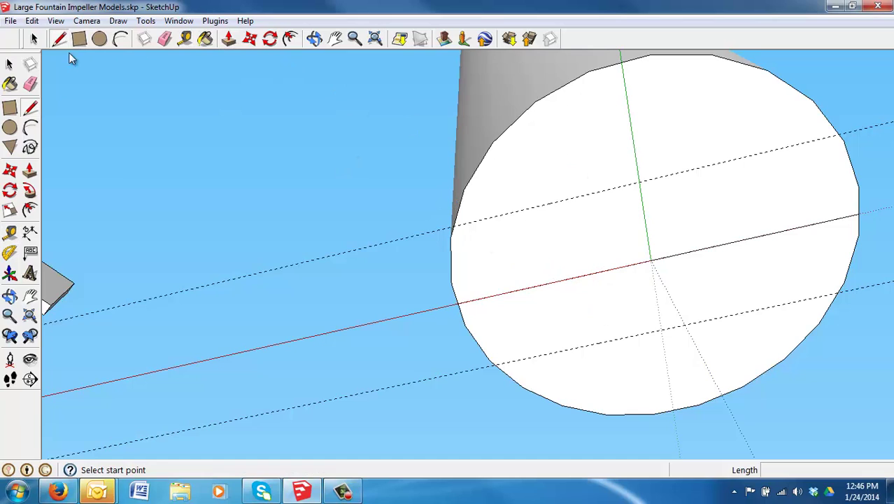
click(33, 39)
click(510, 295)
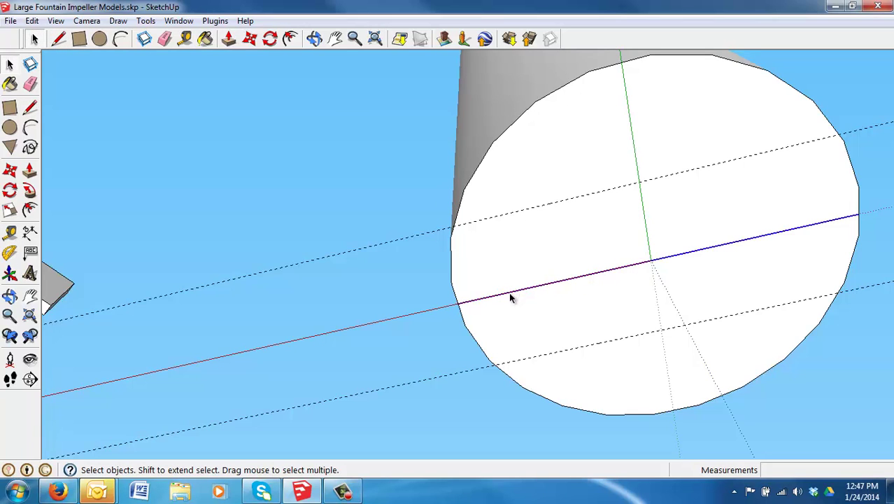
Delete the red-axis edge and draw a rim-to-rim edge along the green axis.
key(Delete)
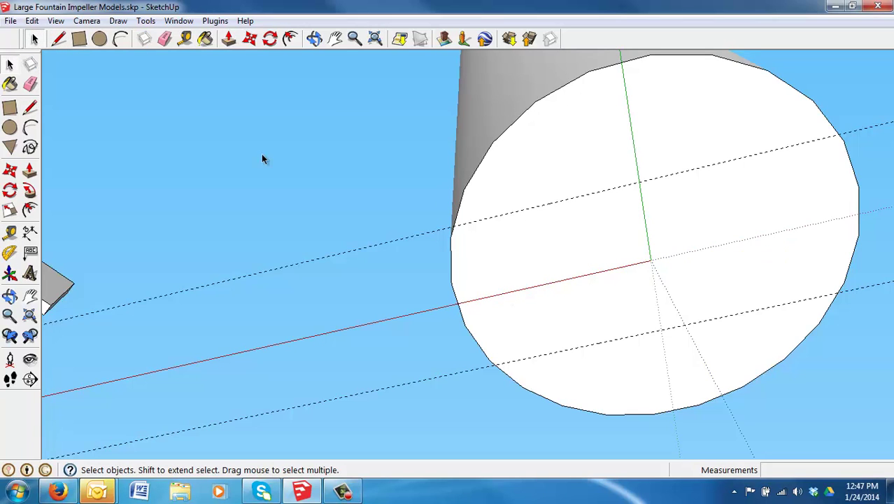
click(60, 39)
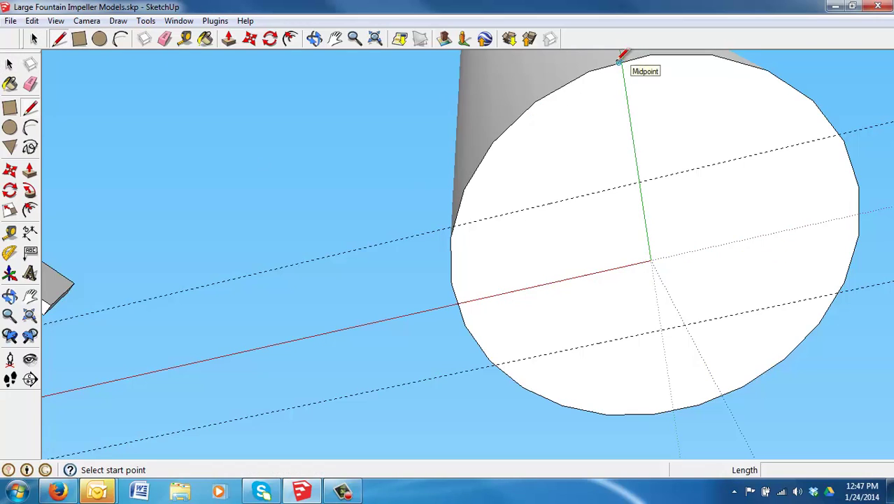
scroll(630, 59, up, 2)
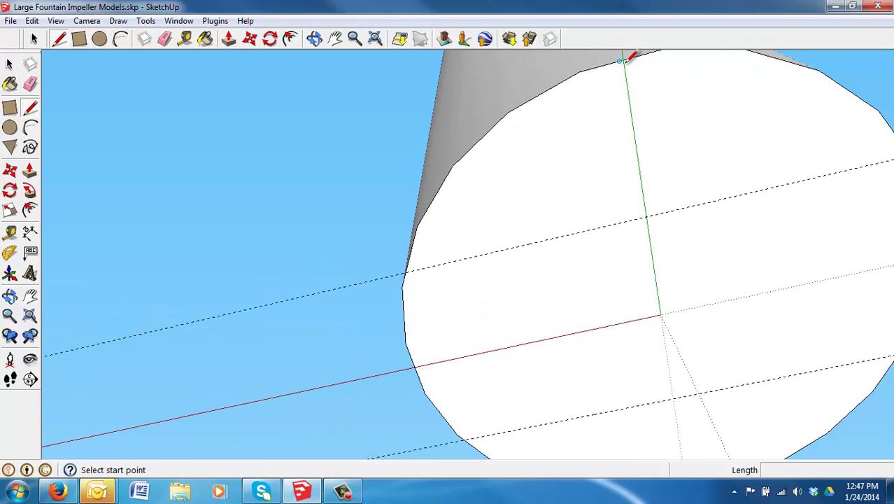
scroll(633, 91, up, 2)
scroll(640, 84, down, 2)
scroll(623, 70, up, 3)
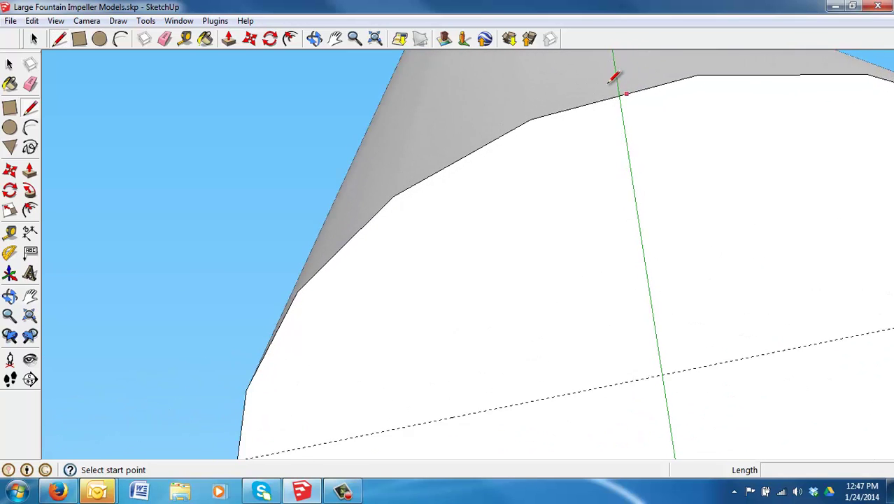
scroll(639, 208, down, 6)
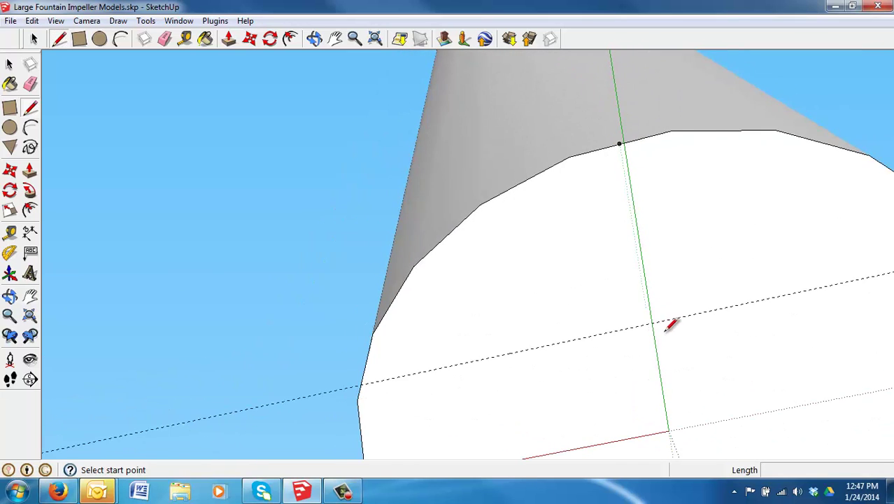
scroll(664, 404, up, 5)
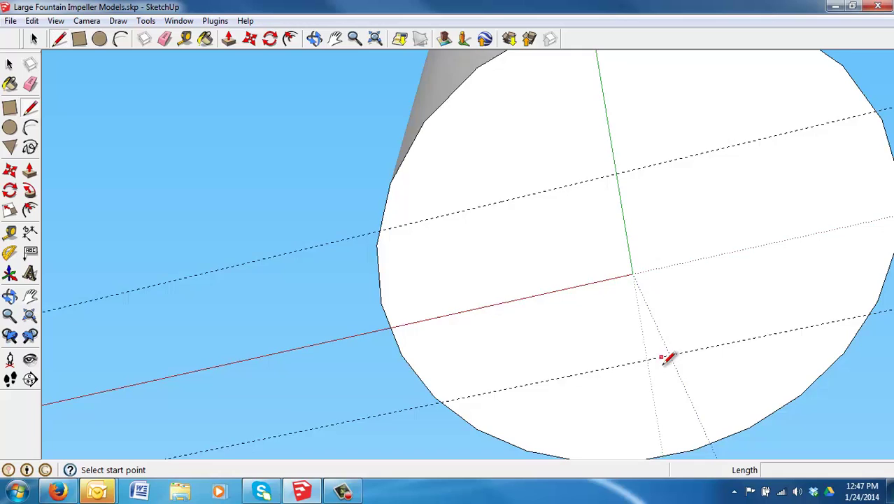
click(666, 453)
scroll(650, 259, down, 2)
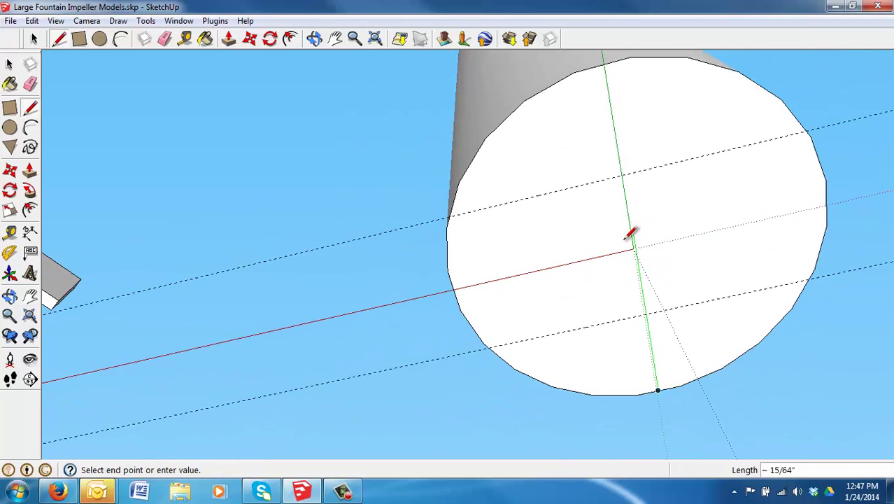
click(603, 64)
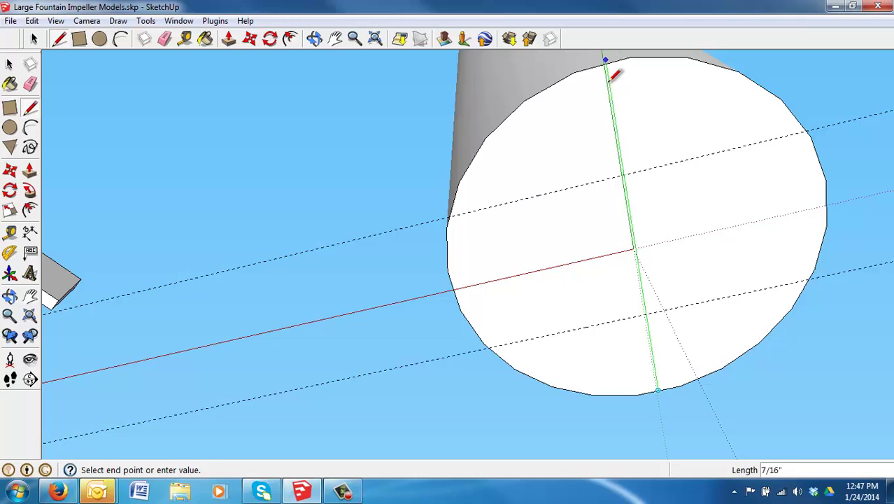
key(Escape)
Draw an edge from the circle's centre down to its bottom edge along the green axis.
scroll(607, 70, up, 2)
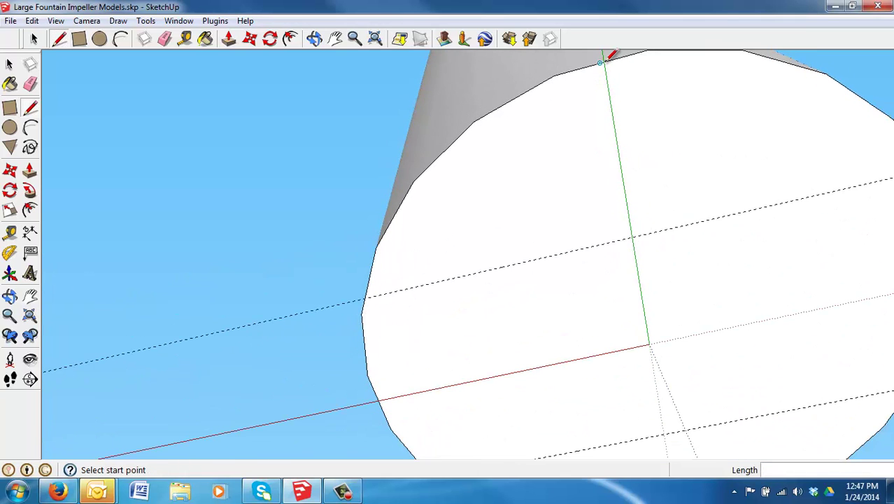
scroll(608, 60, up, 2)
scroll(612, 62, down, 1)
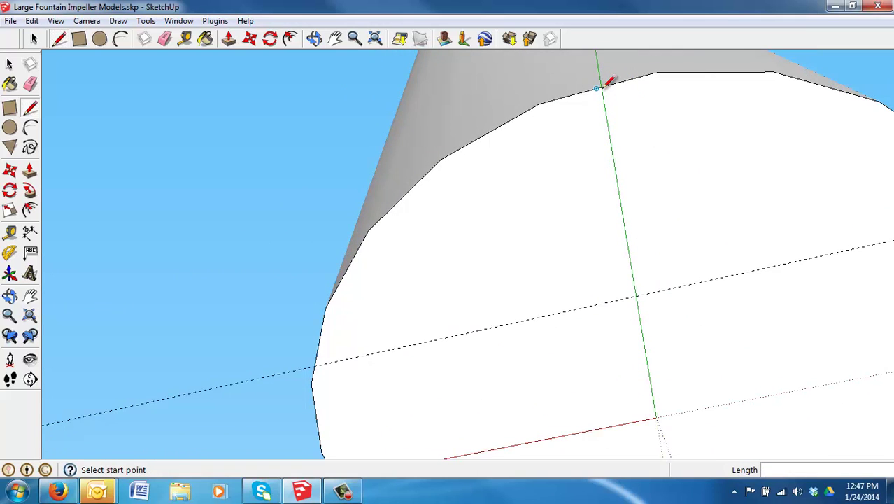
scroll(608, 83, up, 2)
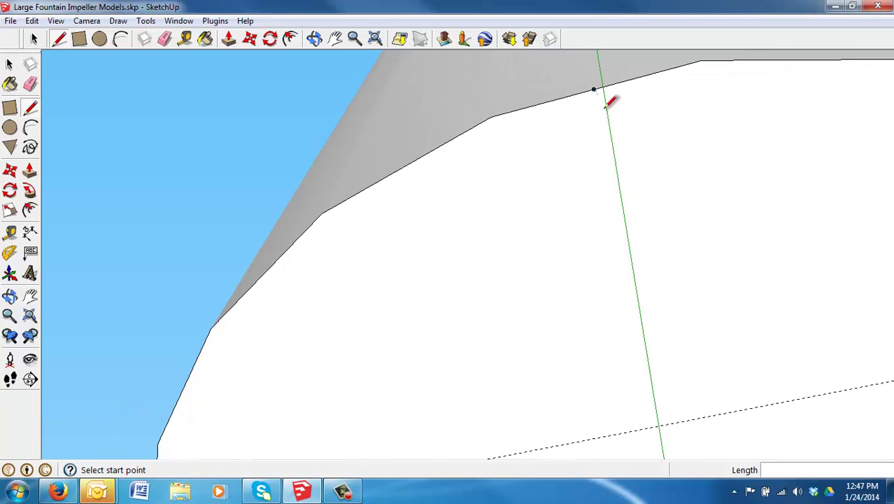
scroll(659, 280, down, 2)
scroll(664, 365, up, 1)
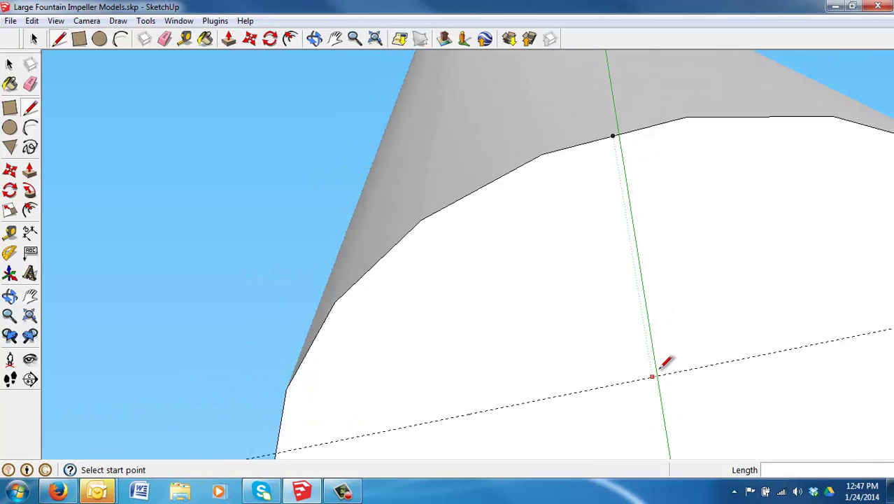
scroll(664, 360, up, 1)
scroll(666, 343, down, 1)
scroll(680, 374, down, 1)
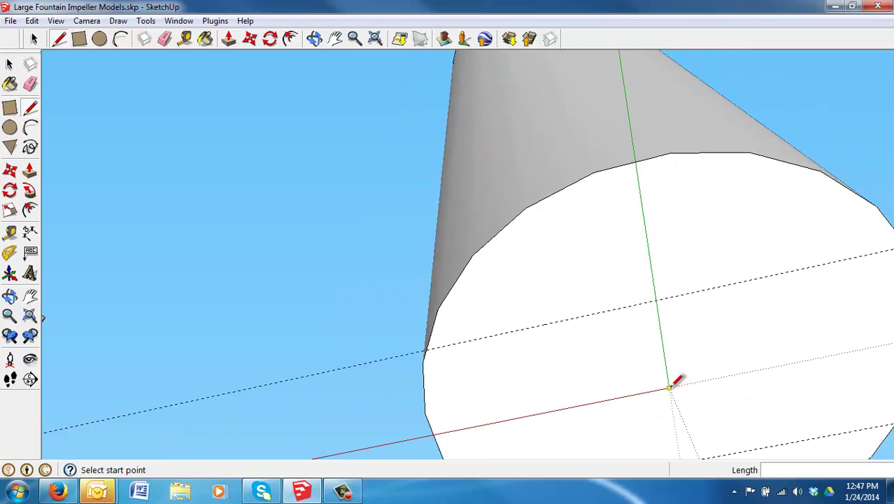
click(669, 386)
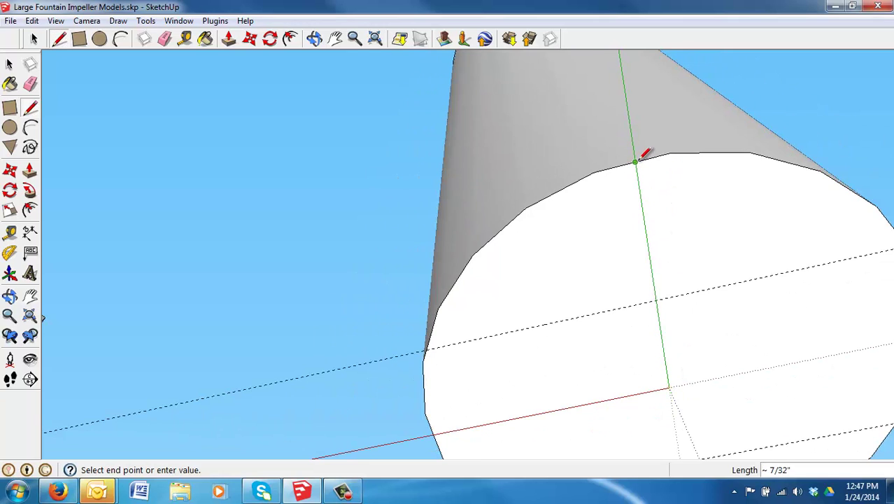
scroll(654, 234, down, 1)
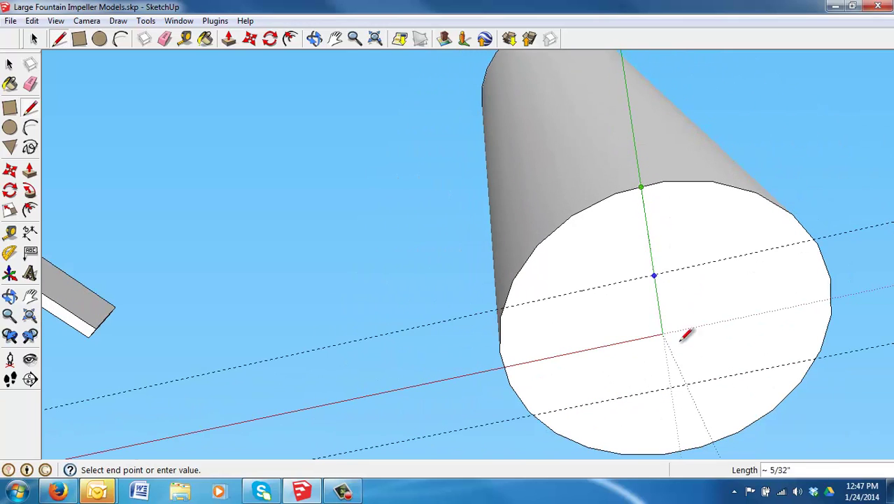
click(680, 452)
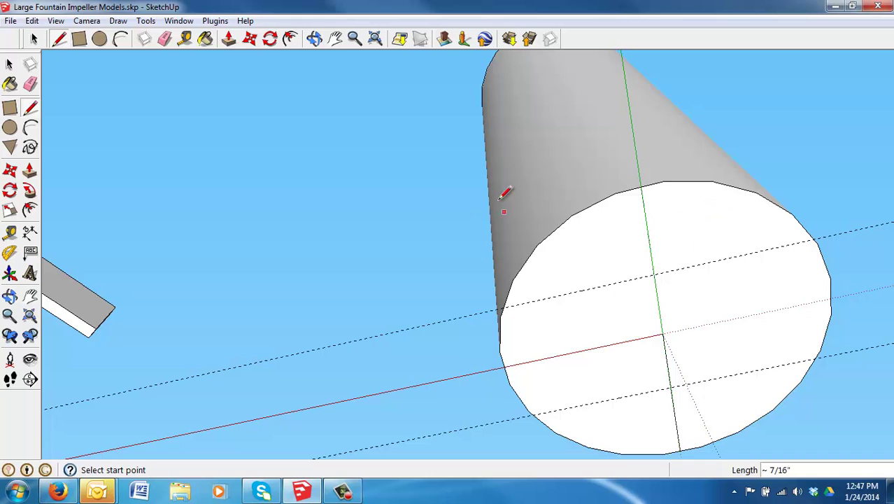
Place guides parallel to the green-axis edge, 21/128" on each side, across the end face.
click(185, 39)
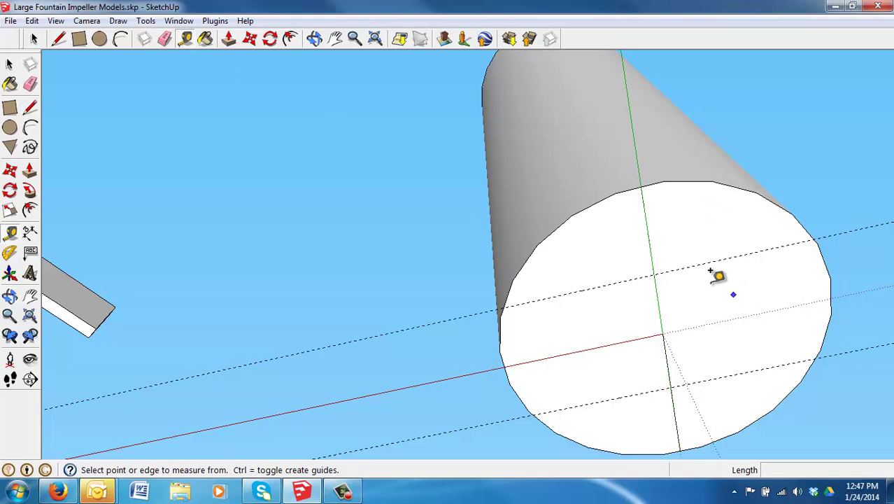
click(658, 281)
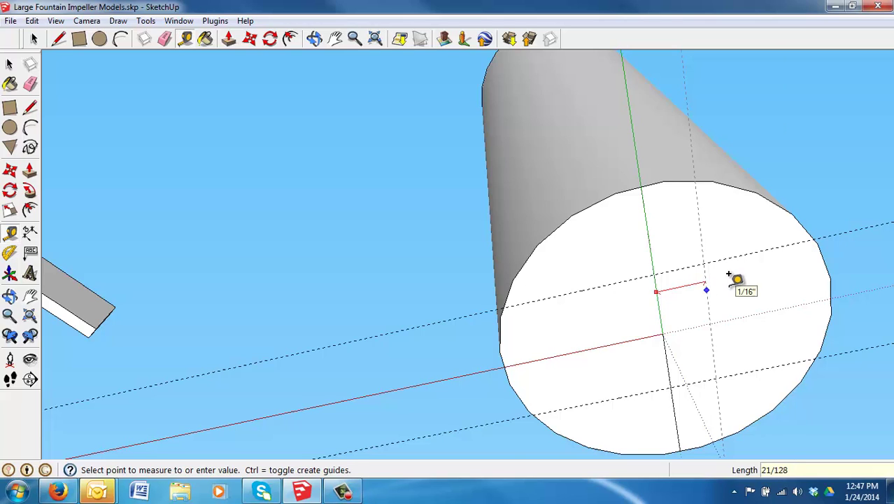
click(730, 277)
click(656, 291)
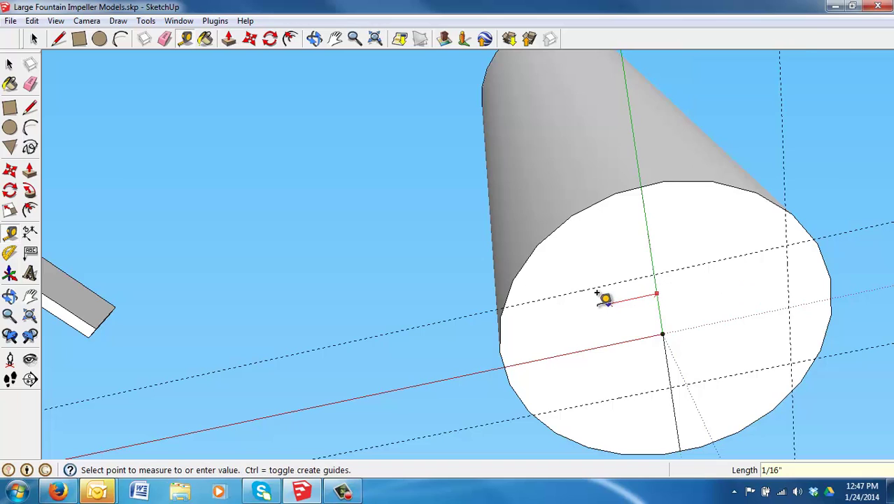
click(658, 293)
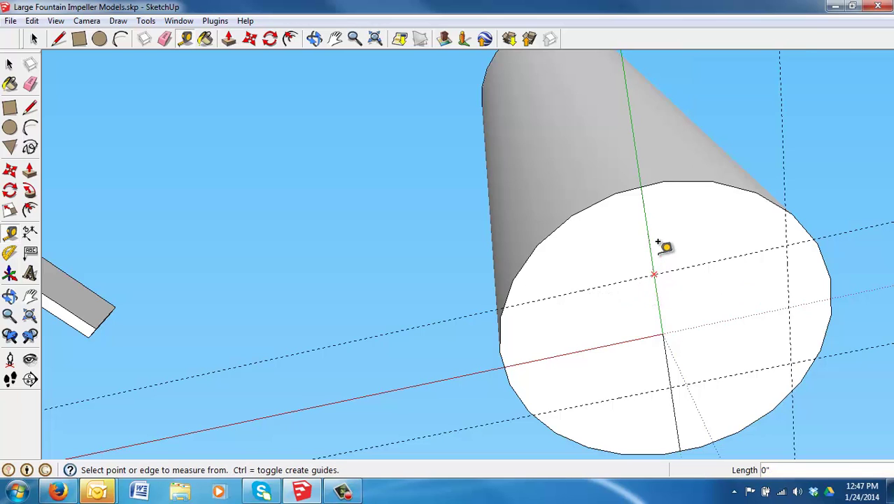
click(657, 243)
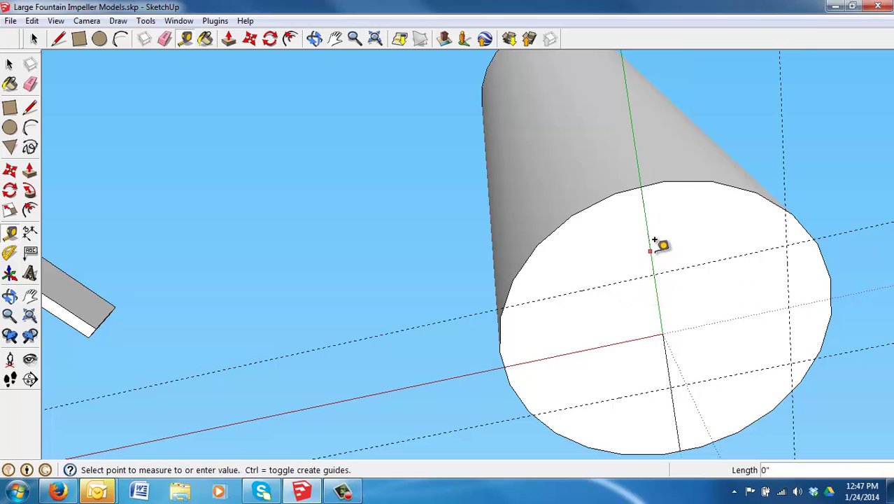
click(605, 246)
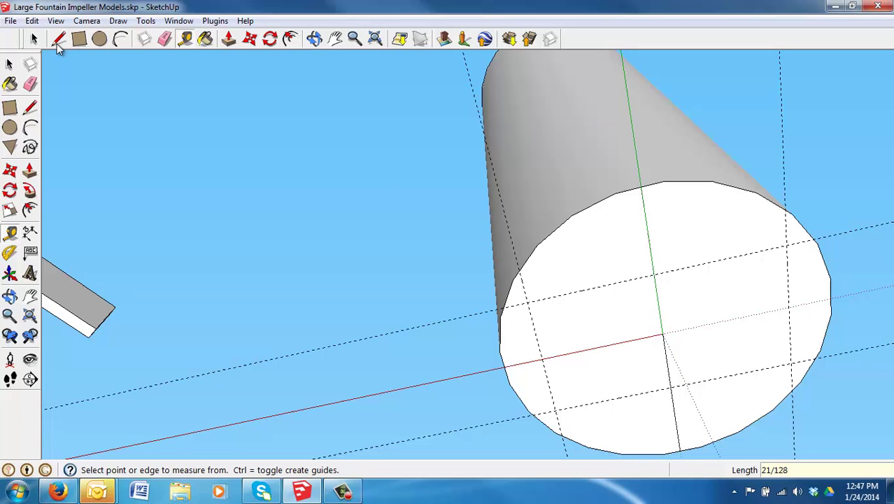
Draw upper and lower chord edges along the guides across the cylinder's round end face.
click(59, 41)
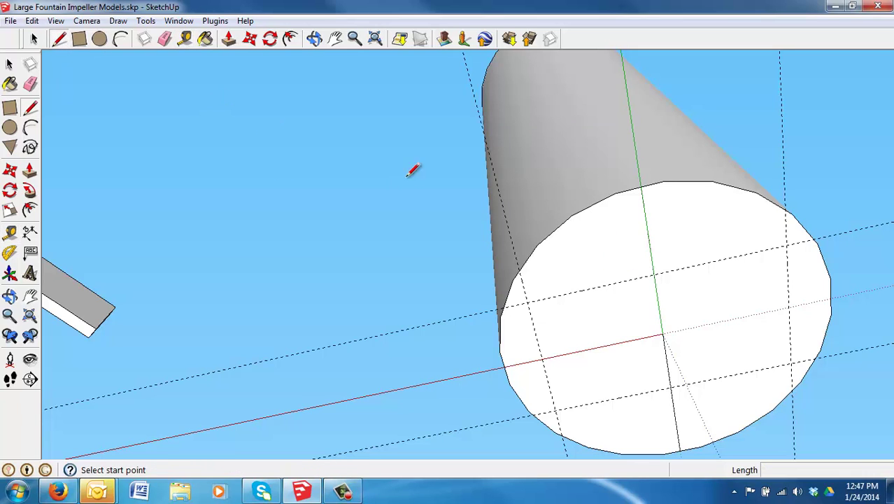
click(518, 270)
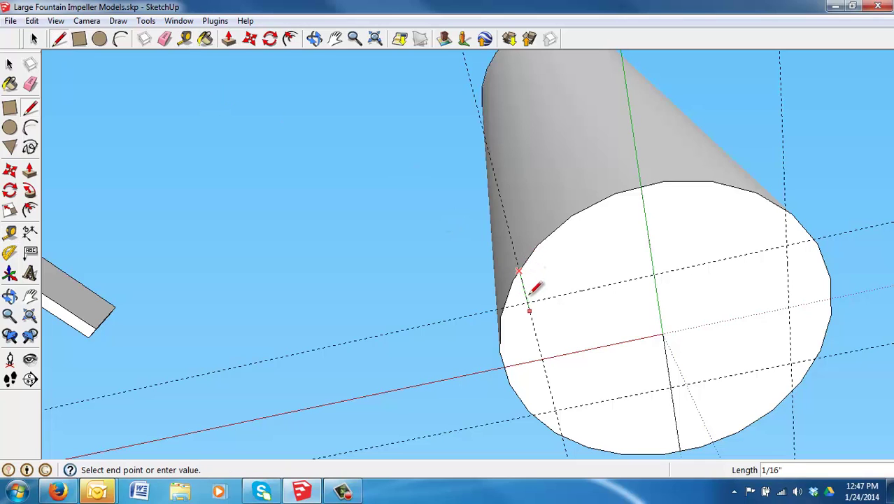
click(527, 302)
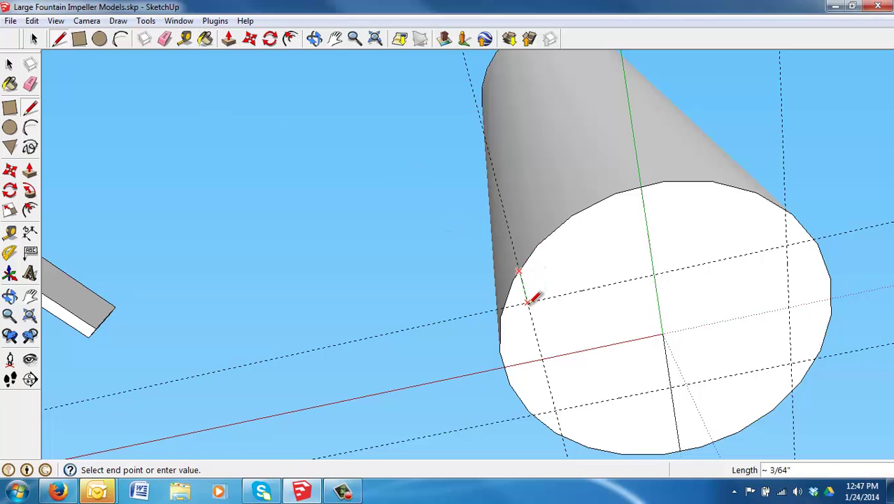
click(787, 244)
click(786, 209)
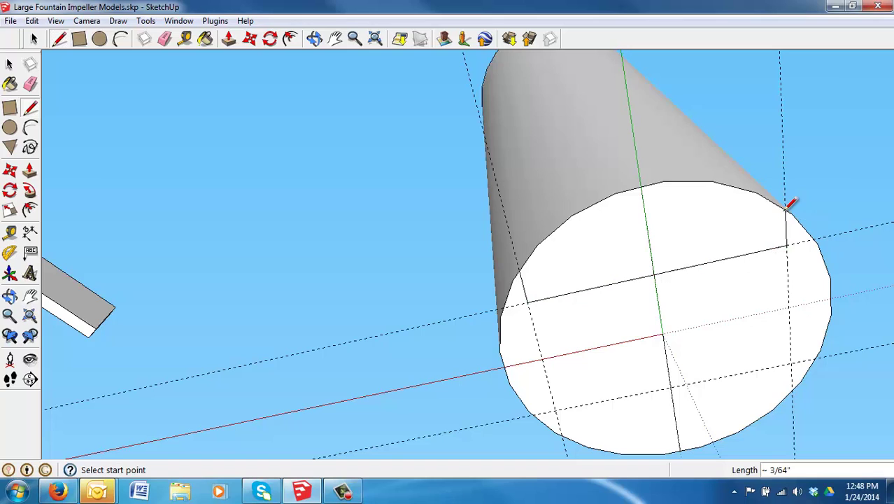
click(796, 383)
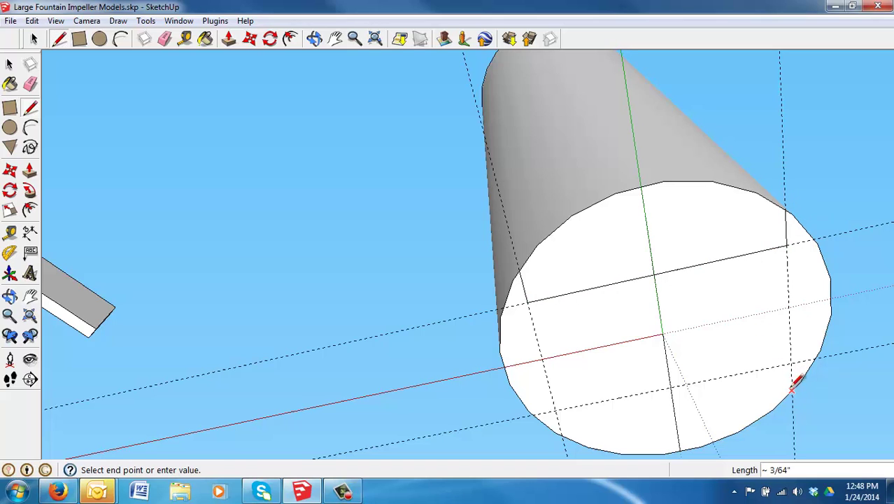
click(555, 411)
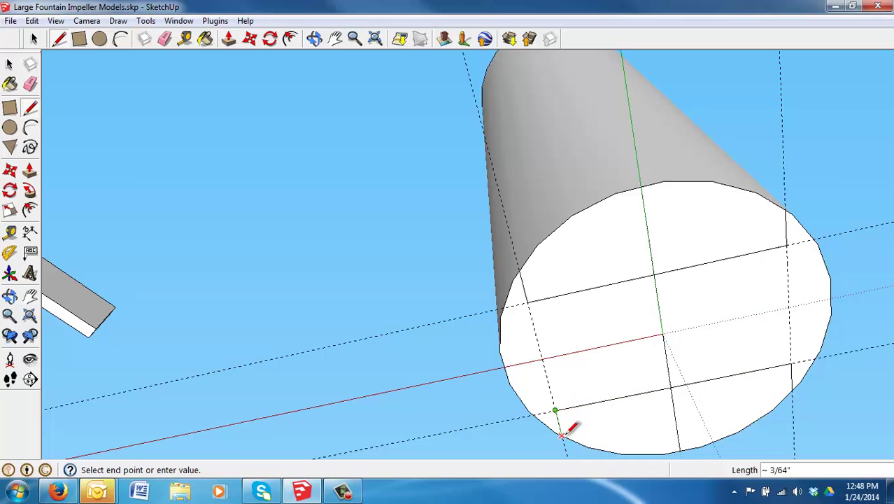
key(Escape)
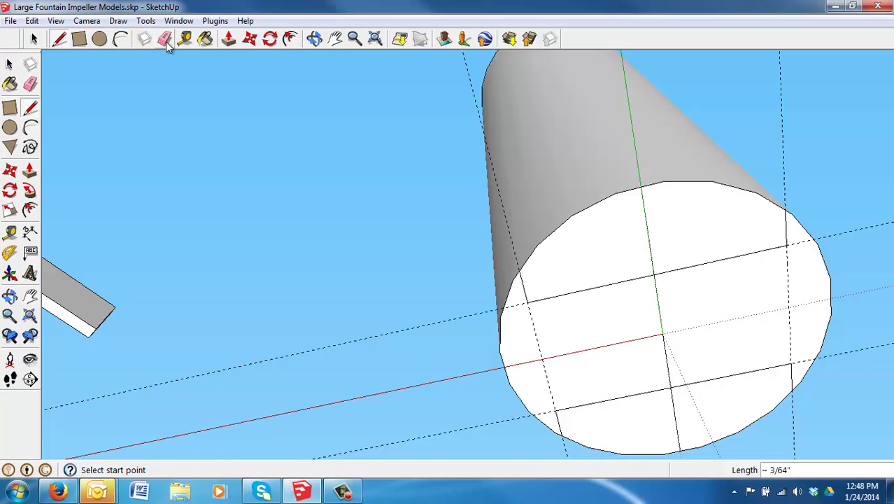
click(229, 38)
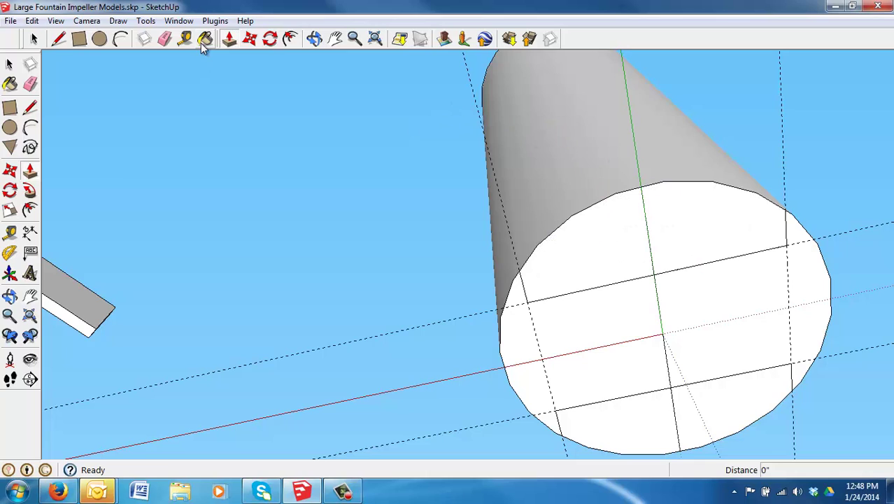
Erase the two stray short edges on the end face, leaving wider horizontal face strips.
click(163, 39)
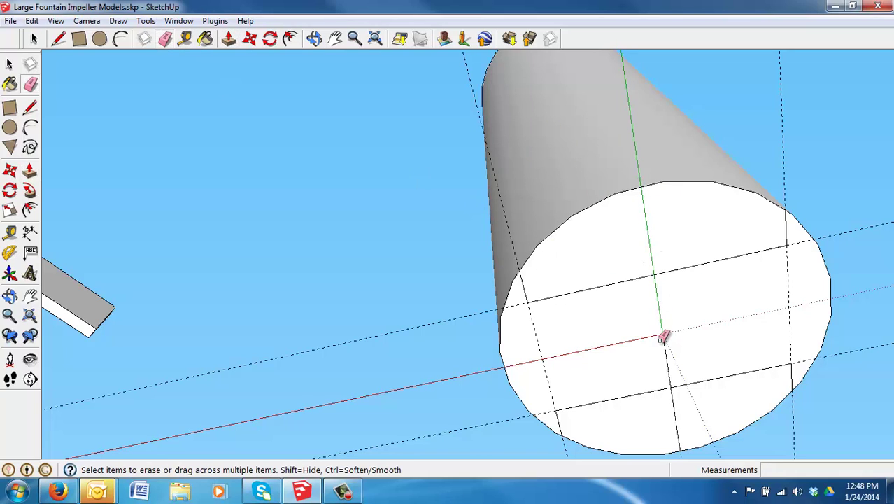
click(673, 406)
click(666, 363)
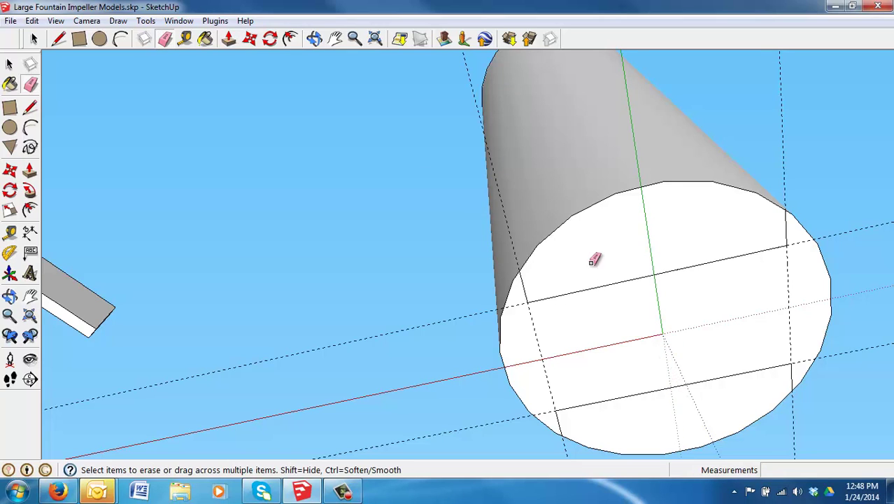
click(228, 40)
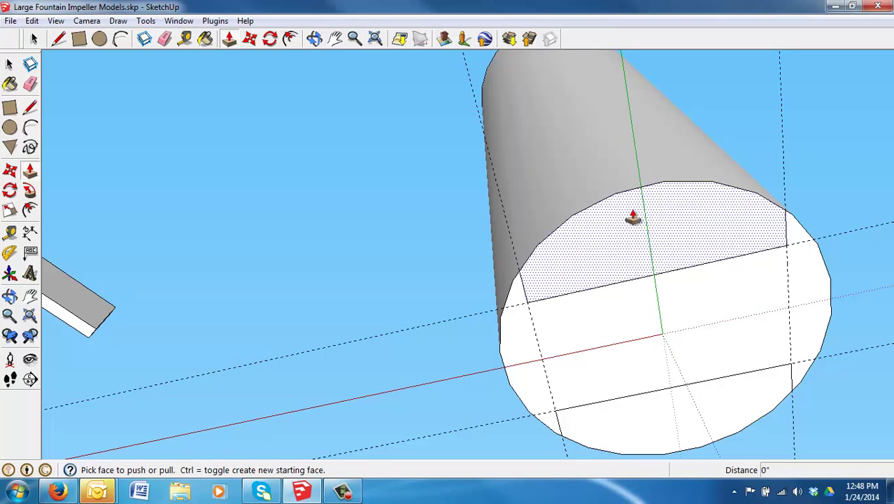
Push the upper and lower end-face sections 23/32" into the cylinder, leaving a flat-sided tab.
click(617, 247)
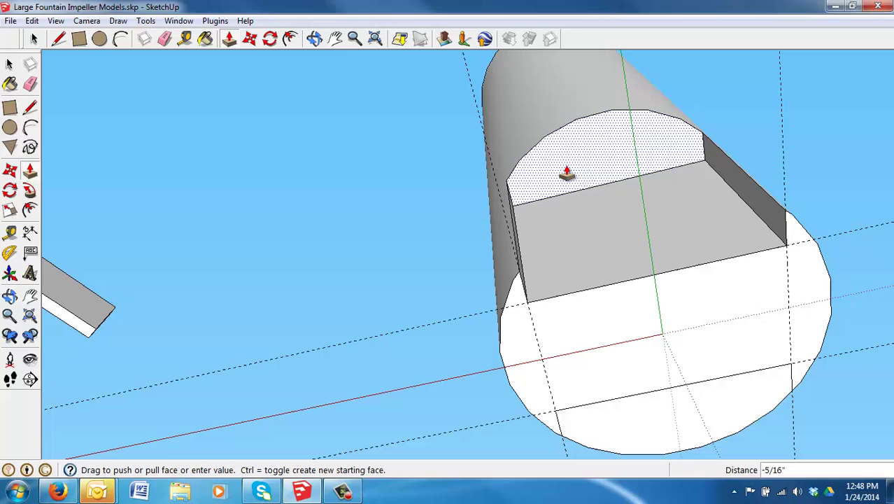
click(567, 174)
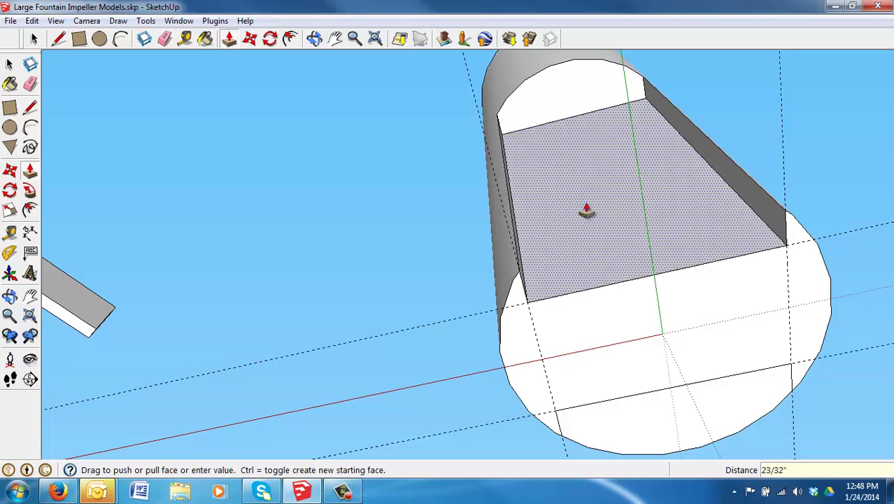
click(673, 425)
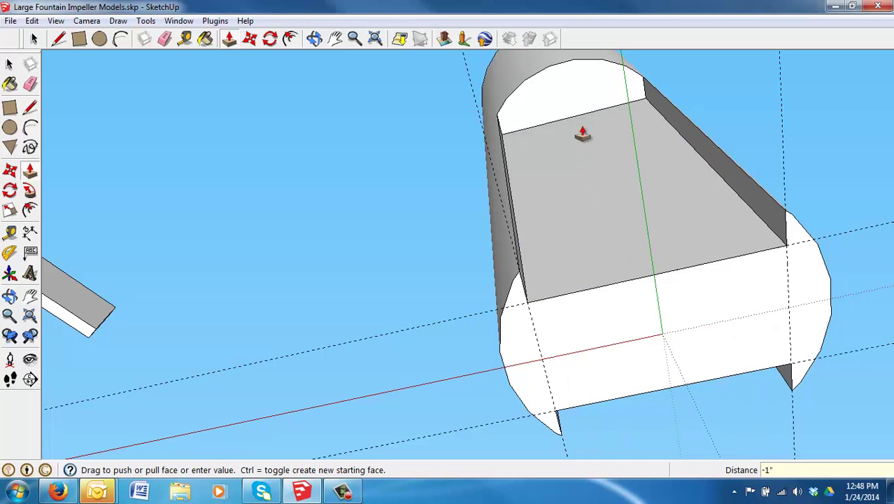
click(567, 89)
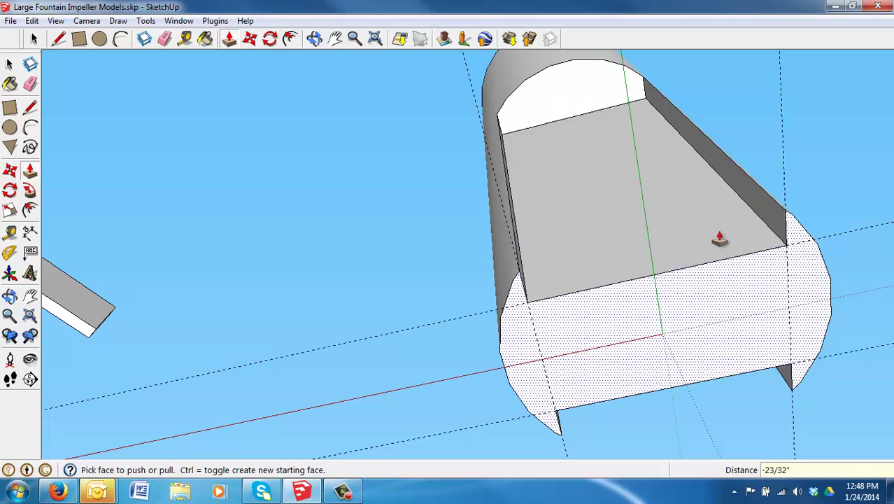
click(35, 41)
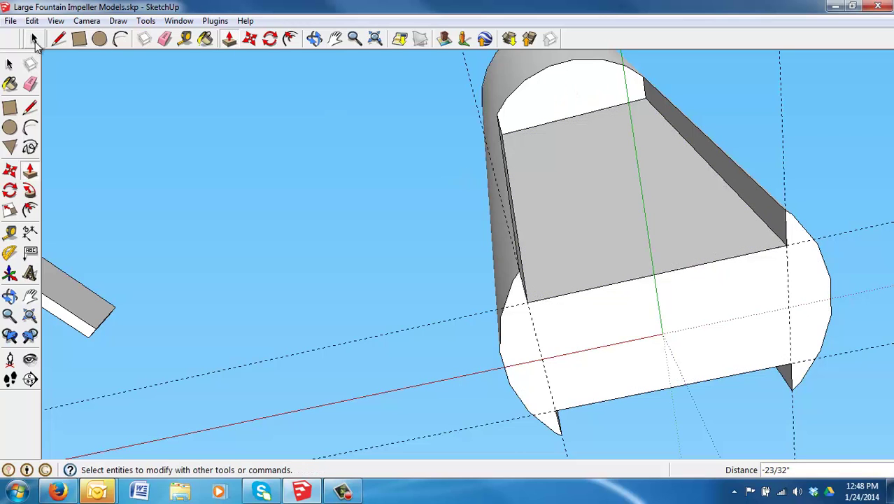
Erase the two dashed guide lines around the cylinder's notched end.
click(165, 38)
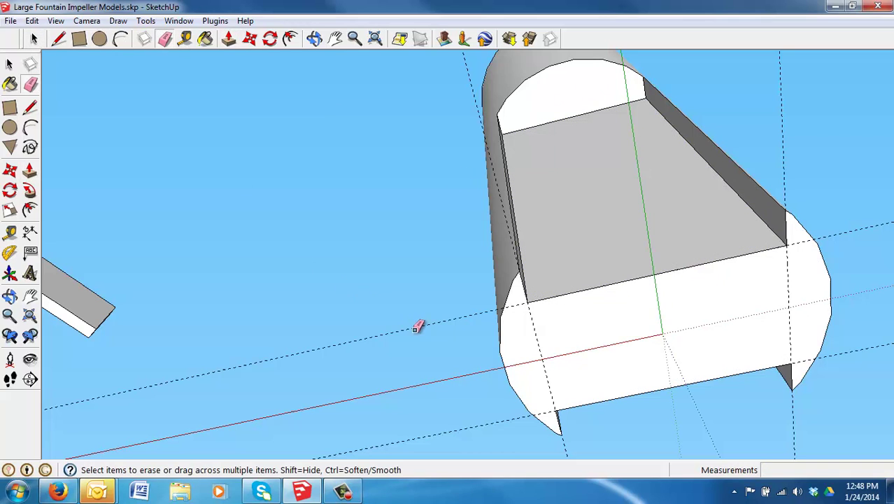
click(455, 429)
click(564, 443)
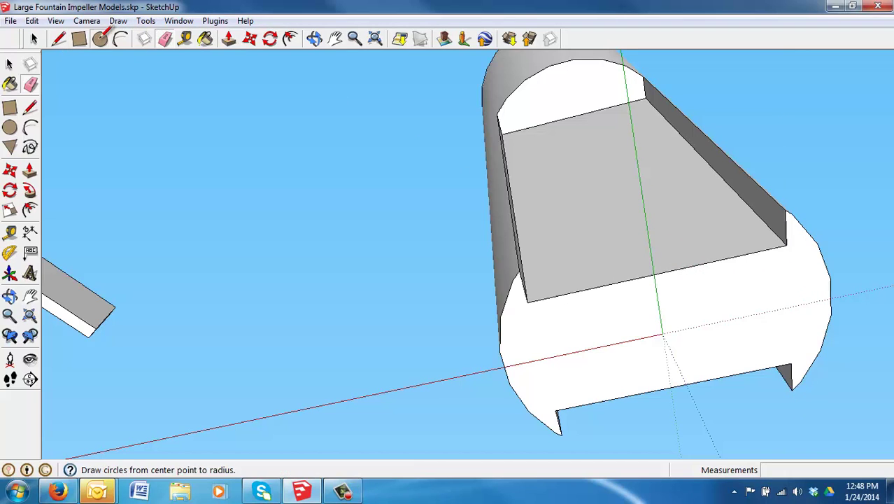
Draw a small circle at the end-face centre and push it 1 17/64" in as a hole.
click(99, 39)
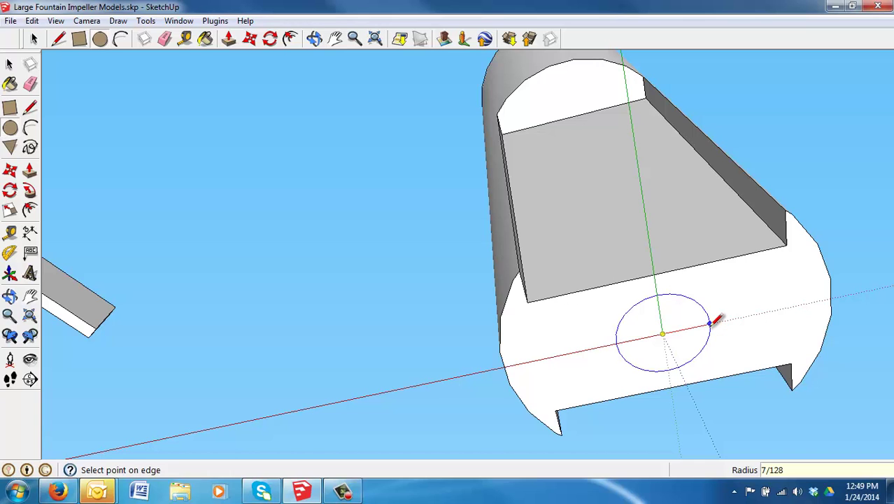
click(711, 323)
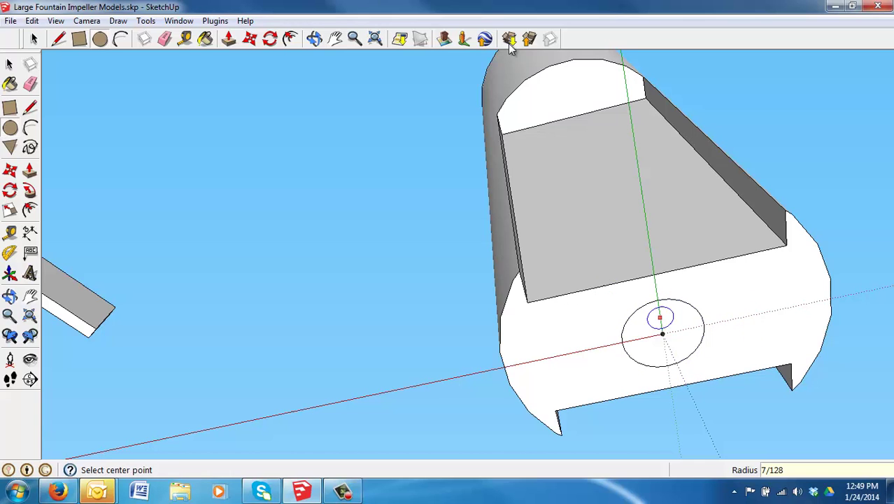
click(228, 38)
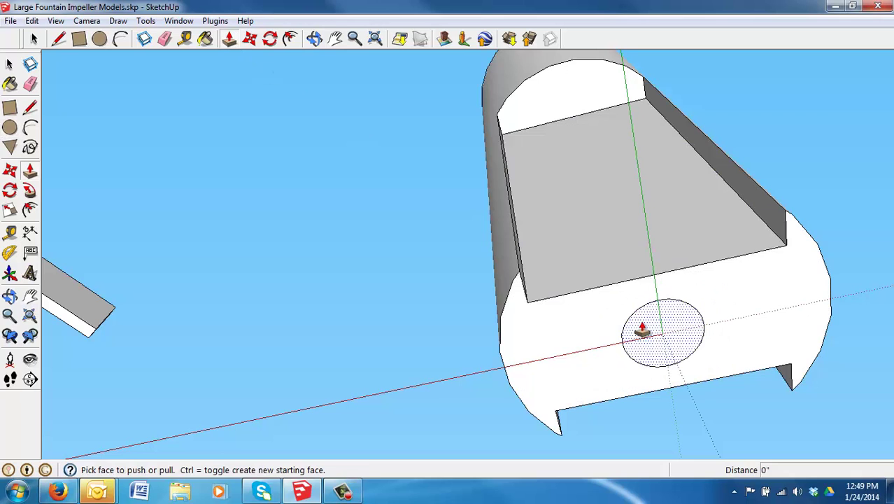
click(648, 329)
middle_drag(696, 206, 627, 250)
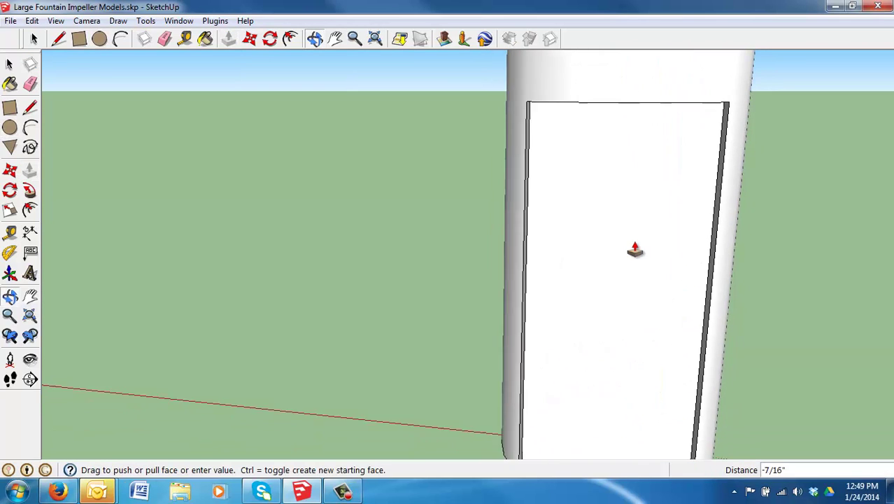
scroll(653, 153, down, 2)
middle_drag(653, 153, 684, 210)
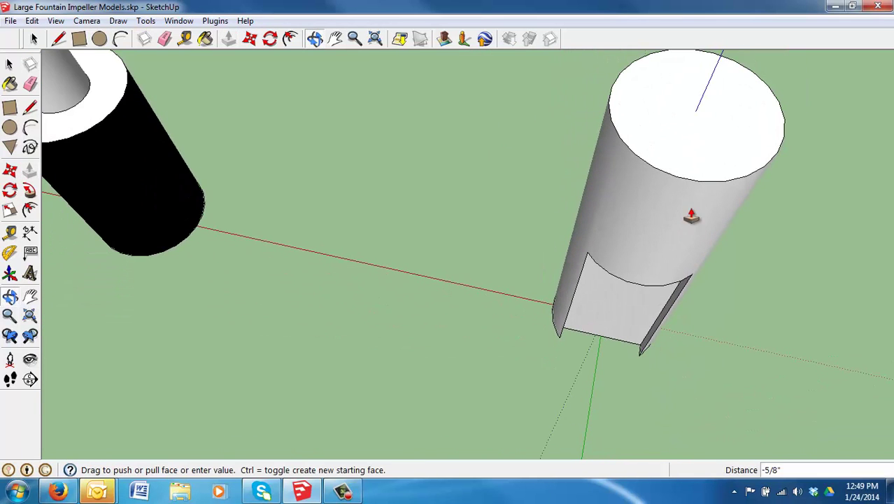
click(754, 170)
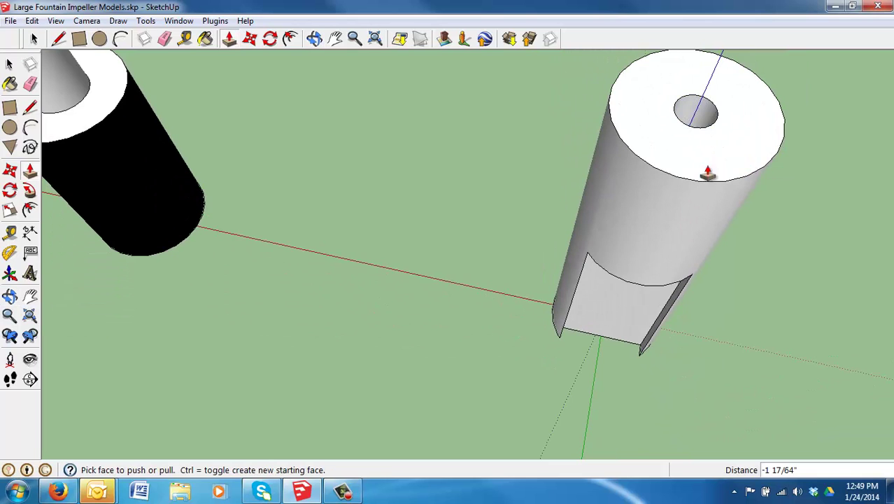
Orbit to a level view, then look down on both models.
mouse_move(662, 301)
middle_down()
mouse_move(688, 251)
mouse_move(648, 103)
mouse_move(657, 330)
mouse_move(684, 226)
middle_up()
scroll(731, 231, down, 5)
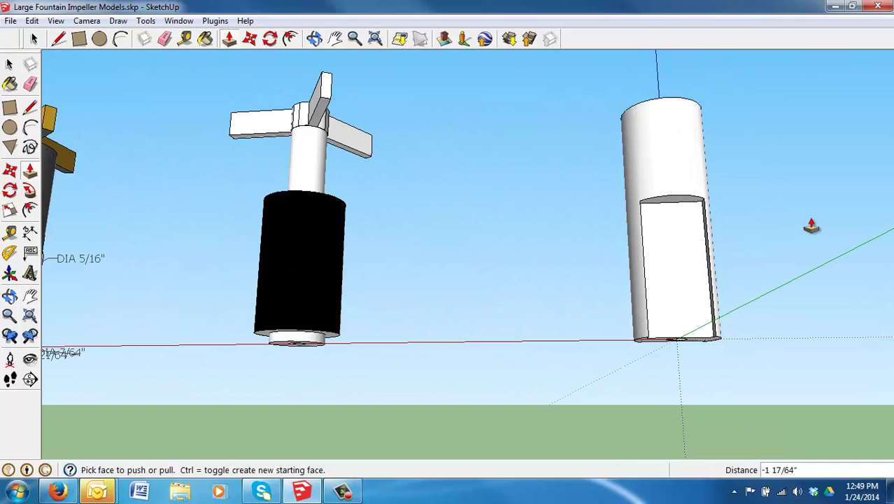
middle_drag(752, 180, 728, 150)
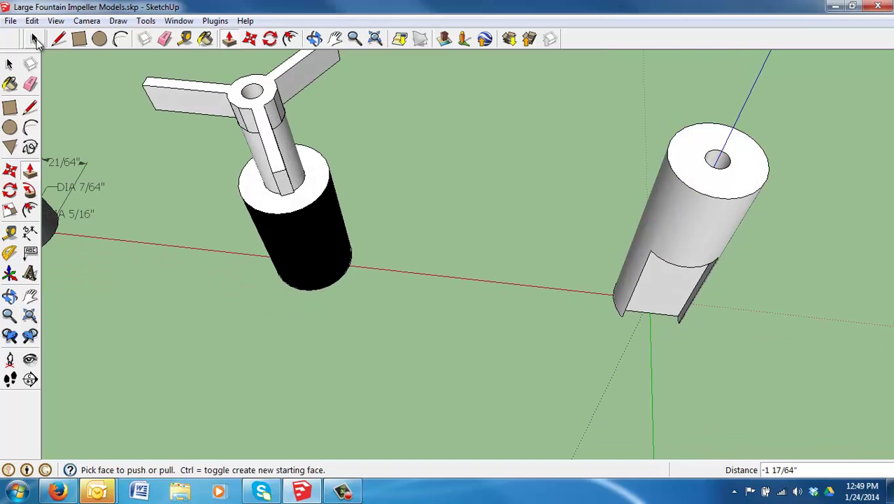
Draw a line across the top hole, then erase the stray line there.
click(59, 38)
scroll(720, 147, up, 2)
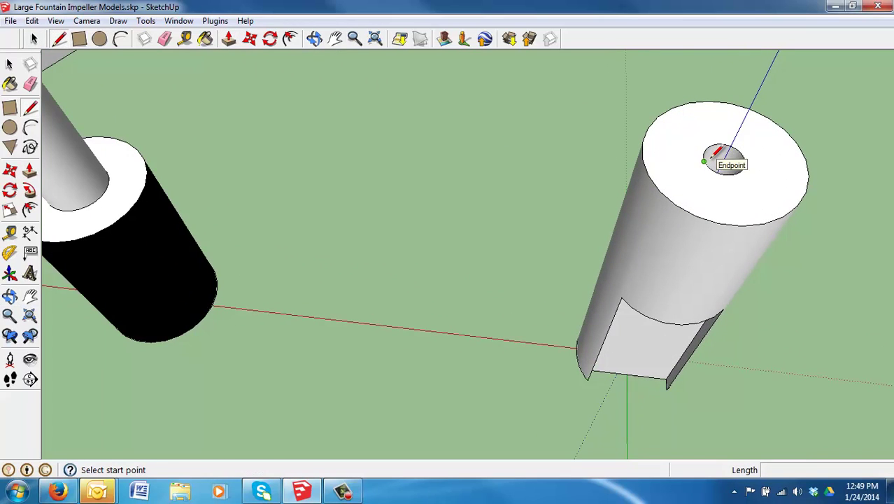
click(705, 160)
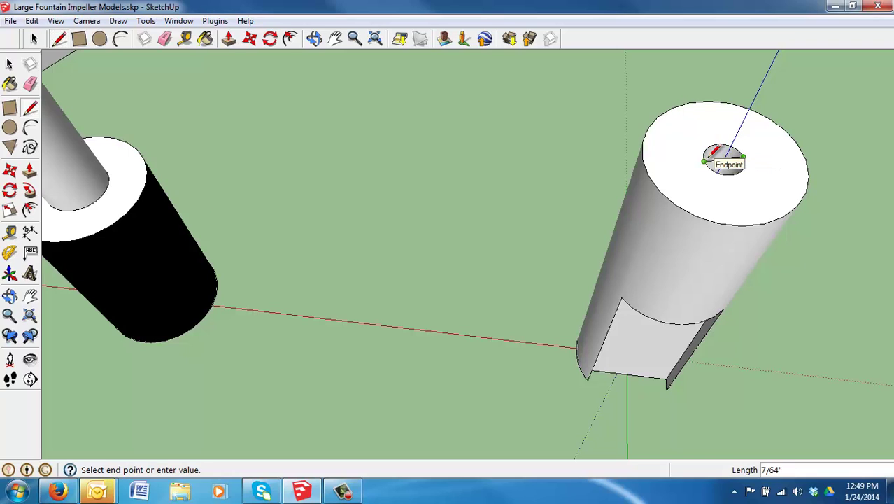
click(710, 155)
click(710, 154)
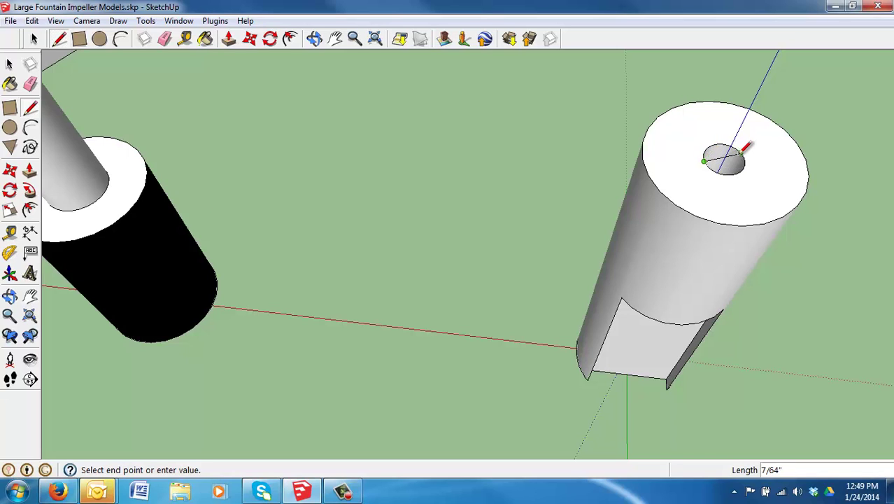
click(742, 147)
click(164, 39)
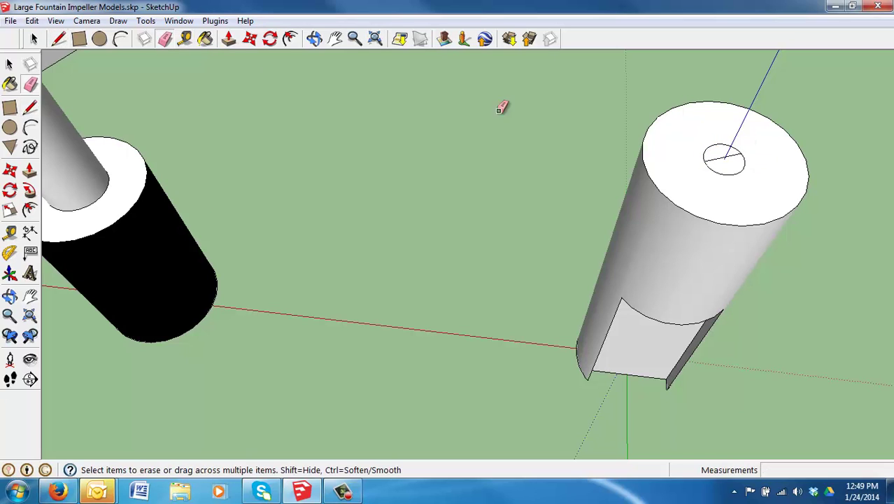
click(712, 153)
Window-select the whole hollow cylinder and make it a single group.
mouse_move(691, 229)
middle_down()
mouse_move(719, 364)
mouse_move(658, 158)
mouse_move(643, 235)
middle_up()
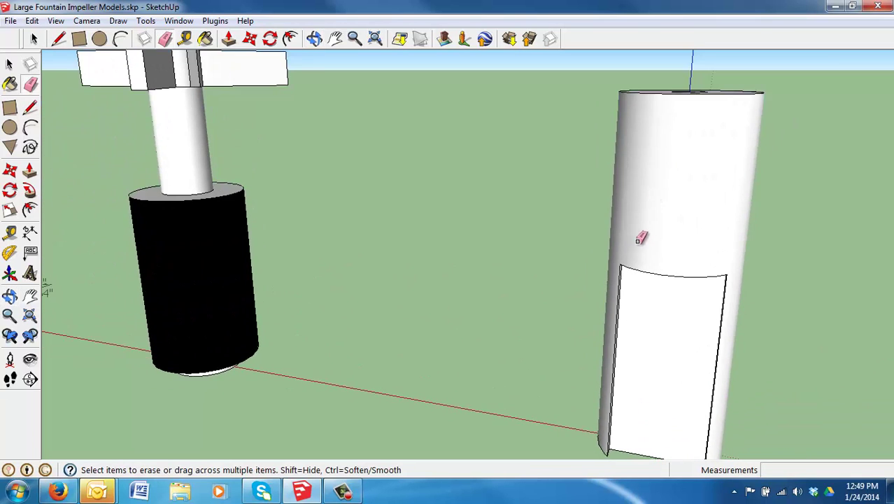
scroll(643, 234, down, 2)
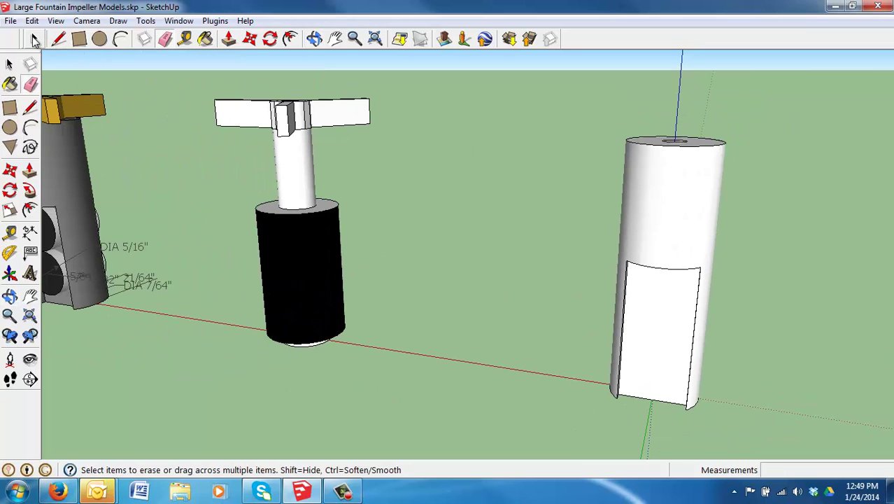
click(34, 40)
drag(586, 112, 756, 436)
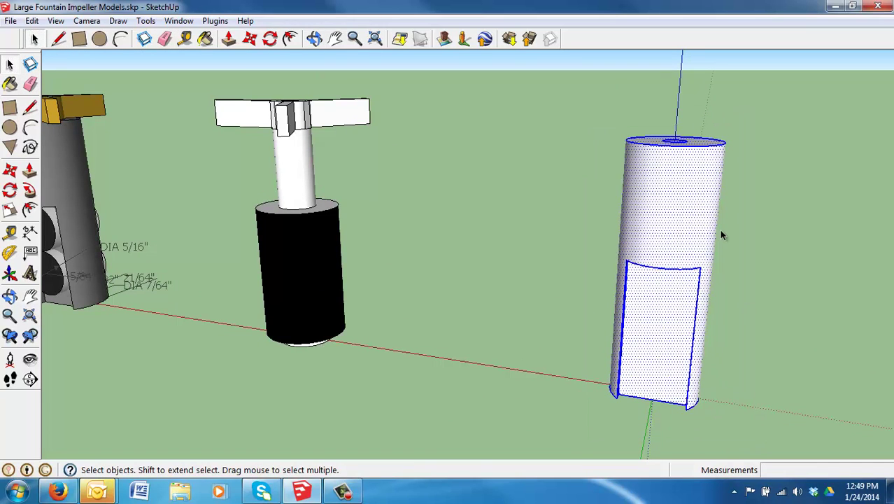
right_click(685, 202)
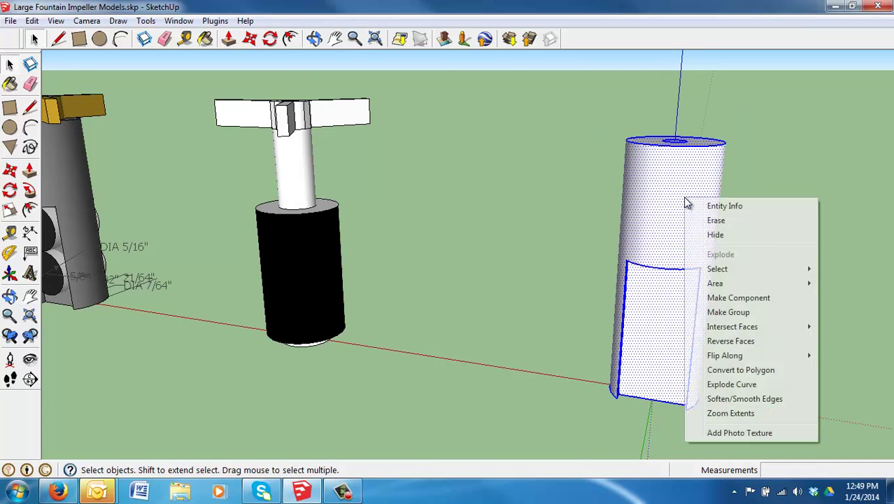
click(736, 314)
middle_drag(772, 233, 703, 253)
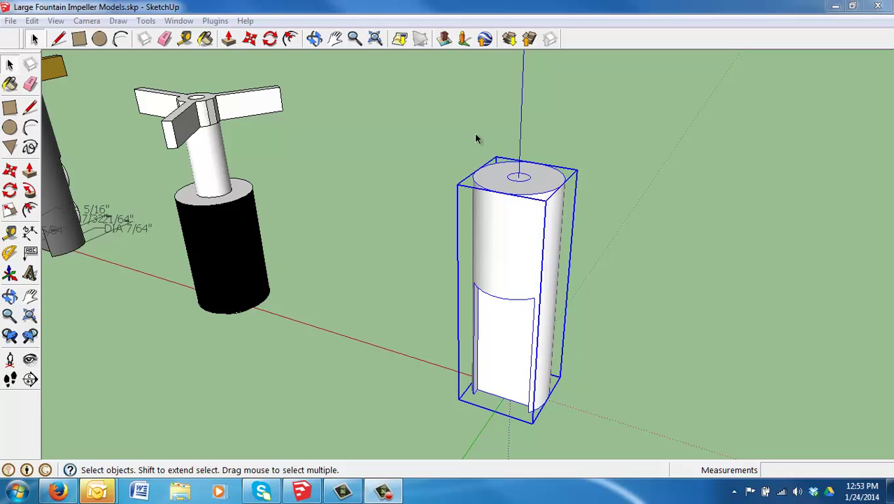
Draw a disc of radius .5 centred on the grouped cylinder's top.
middle_drag(498, 162, 484, 187)
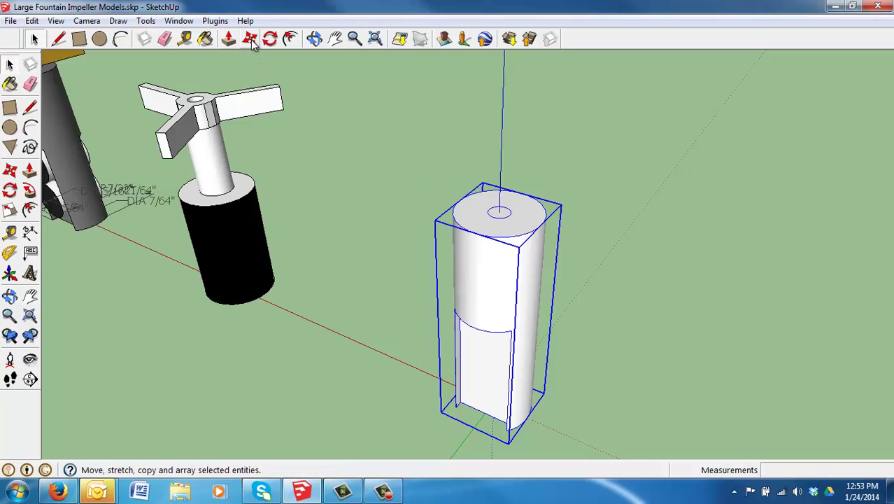
click(99, 39)
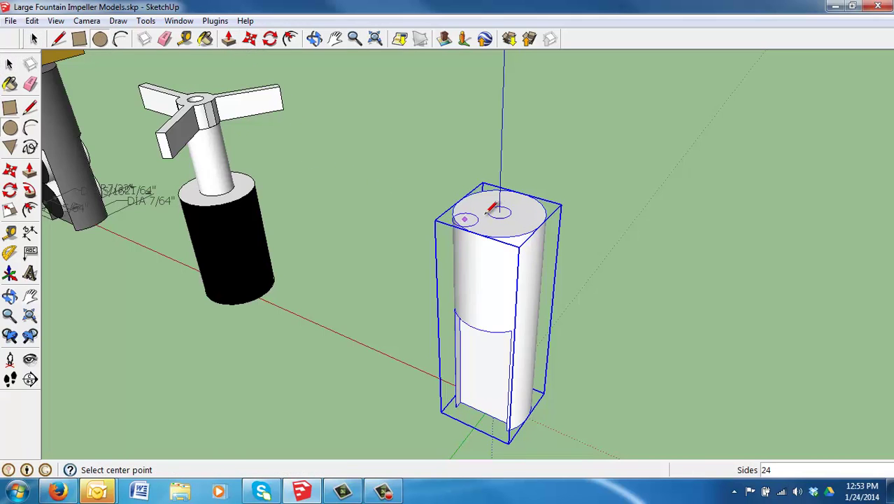
scroll(501, 206, up, 3)
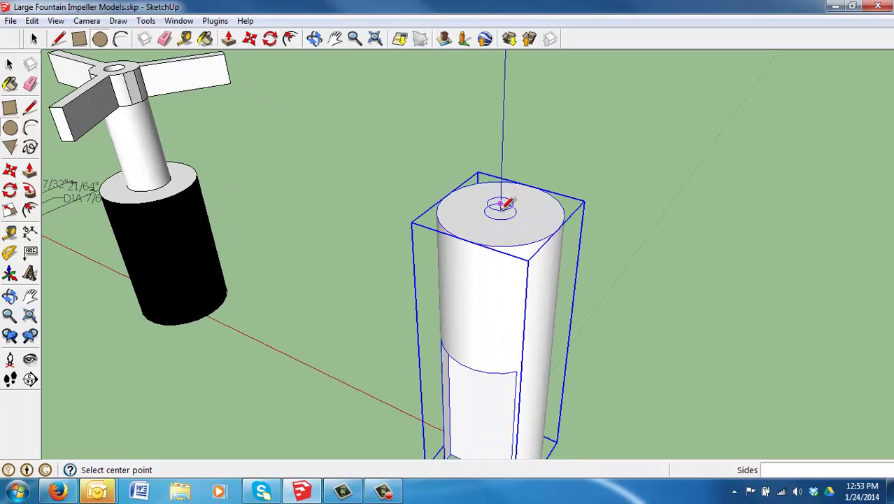
click(500, 209)
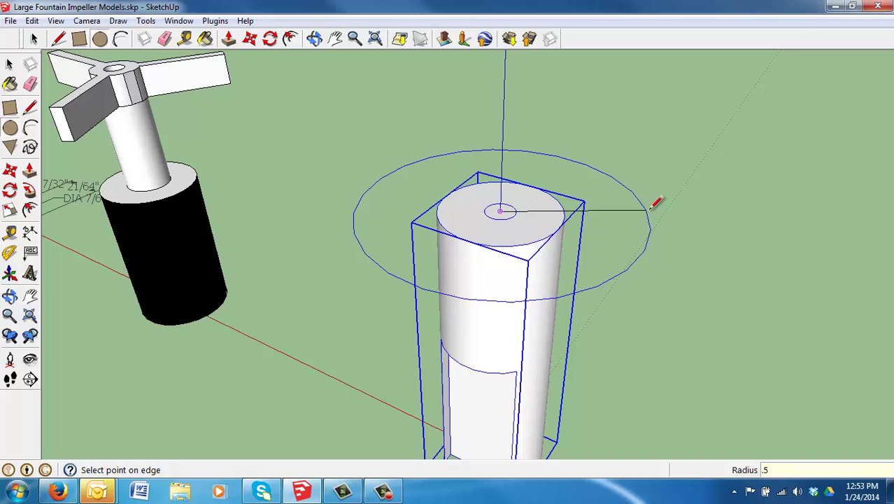
click(650, 209)
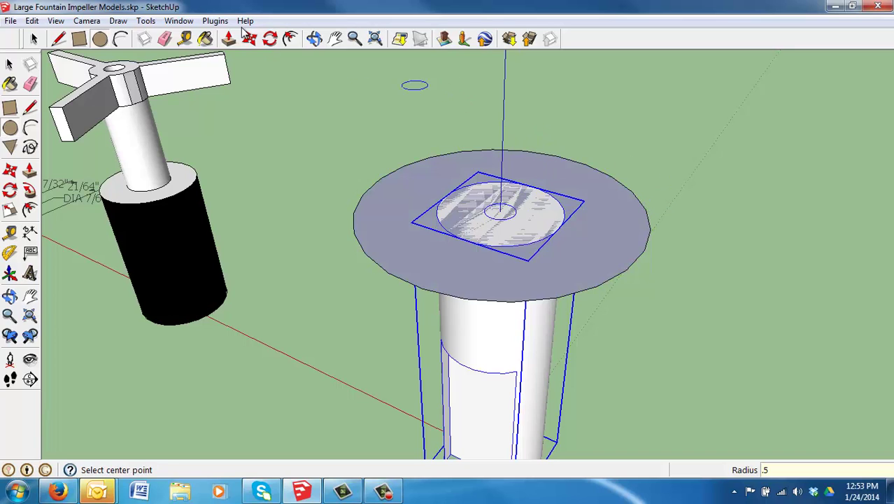
Draw a 5/8" radial edge from the disc centre to its rim.
click(60, 40)
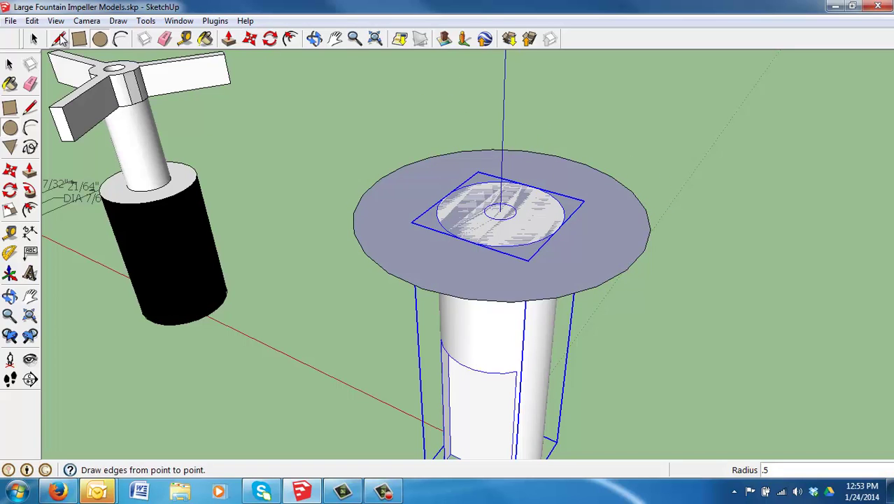
click(501, 210)
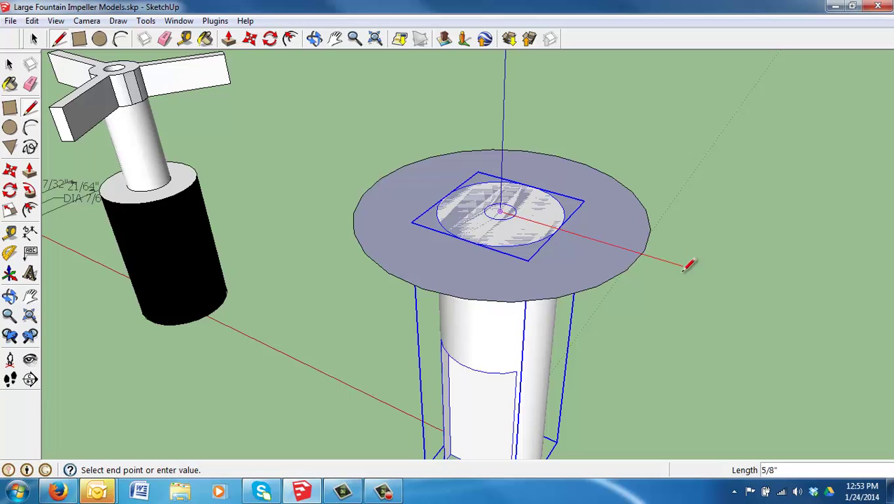
click(644, 250)
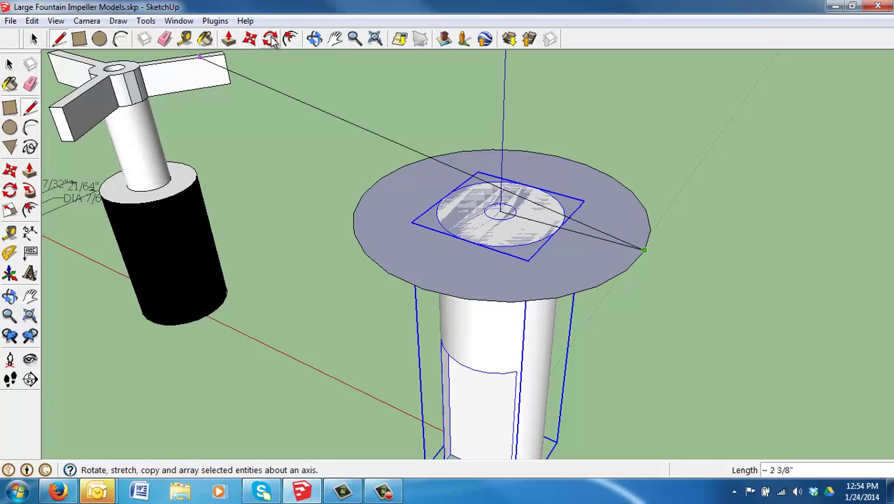
Place two 120° protractor guides through the disc centre, based on the radial edge.
click(10, 254)
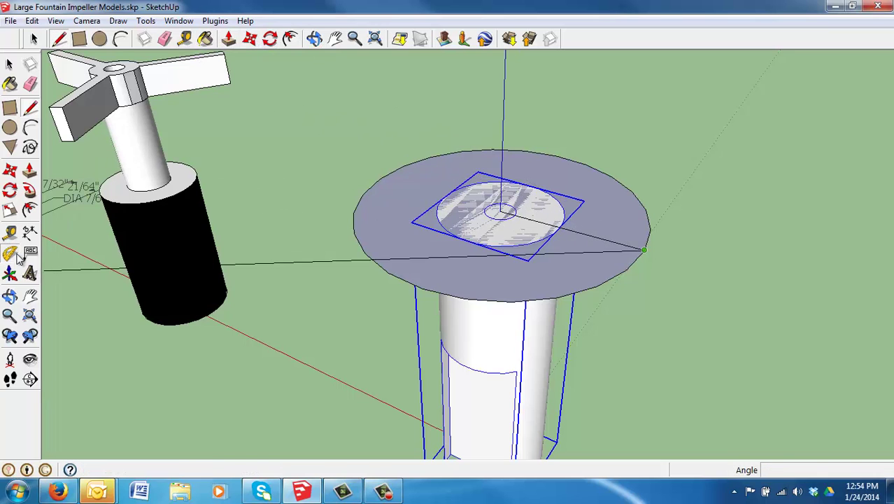
click(501, 210)
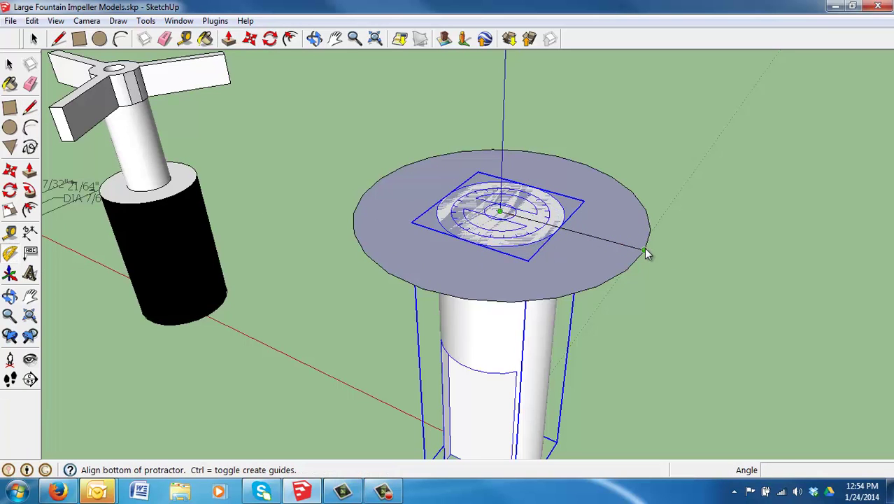
click(644, 249)
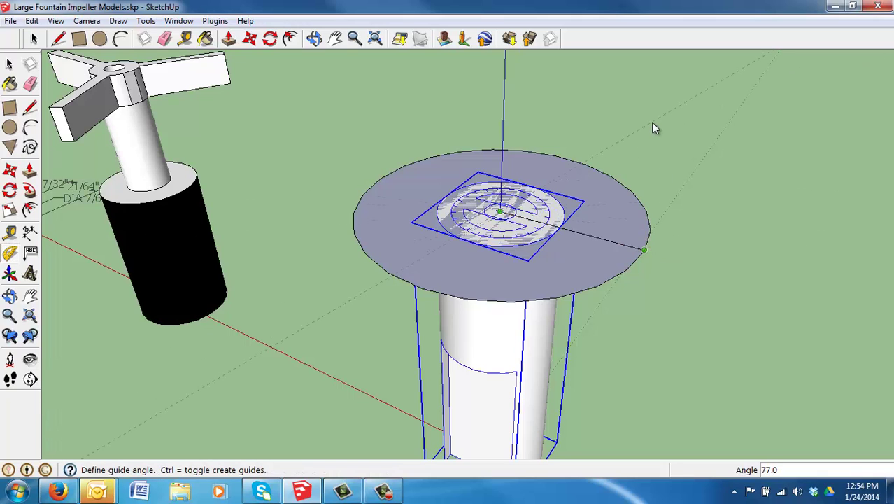
text(120)
key(Return)
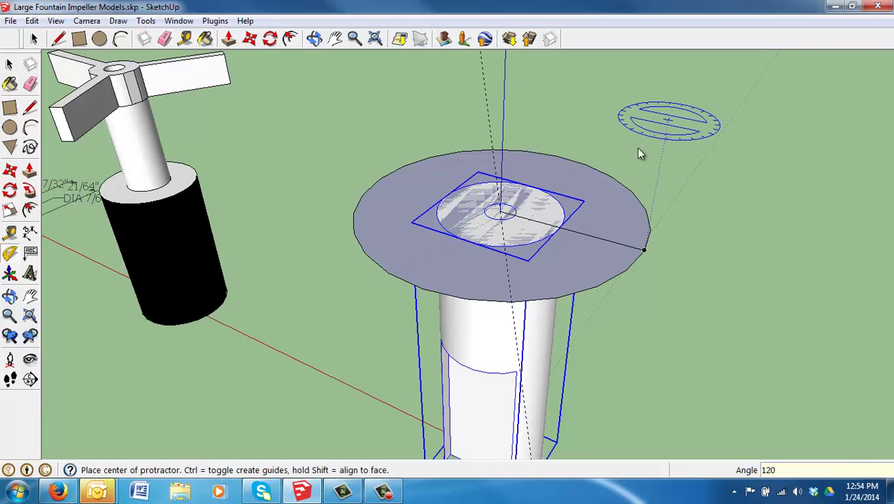
click(500, 217)
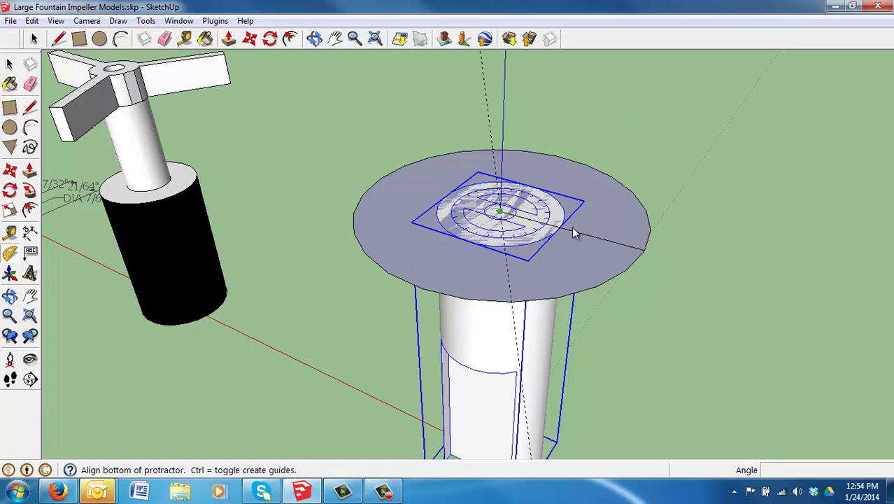
click(644, 250)
text(12)
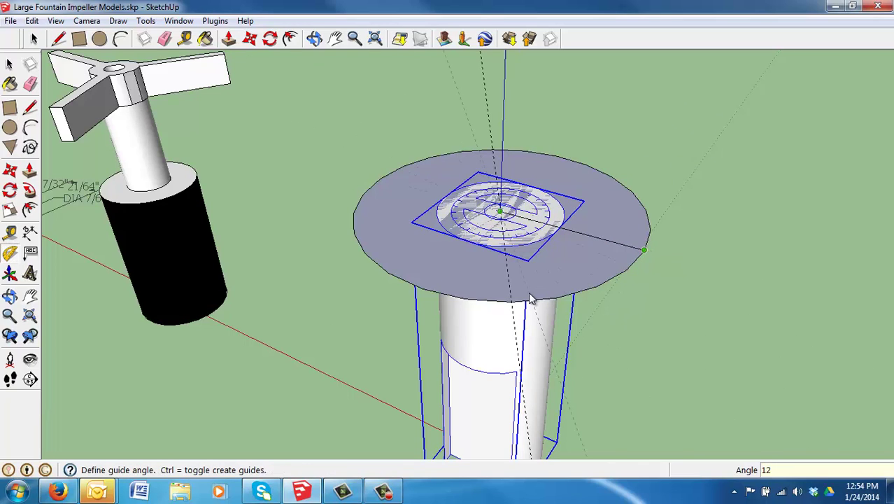
text(0)
key(Return)
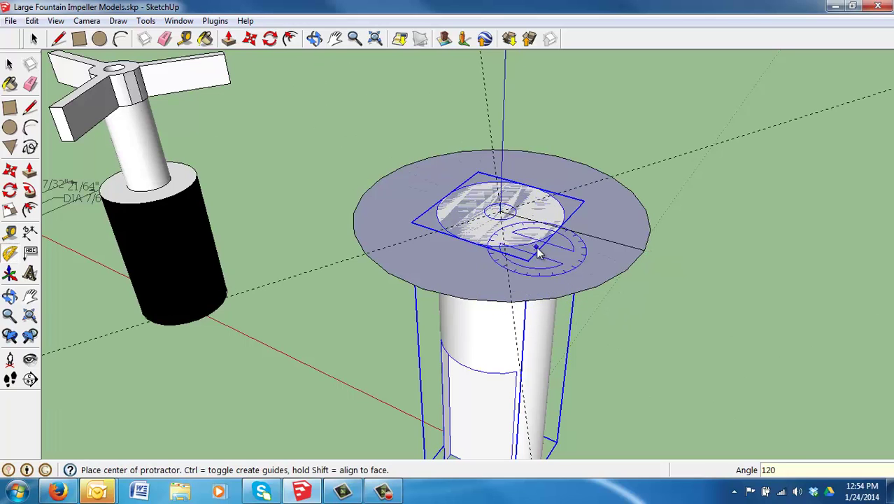
Draw a radial edge from the centre to the rim along a guide, plus a short vertical edge.
click(58, 38)
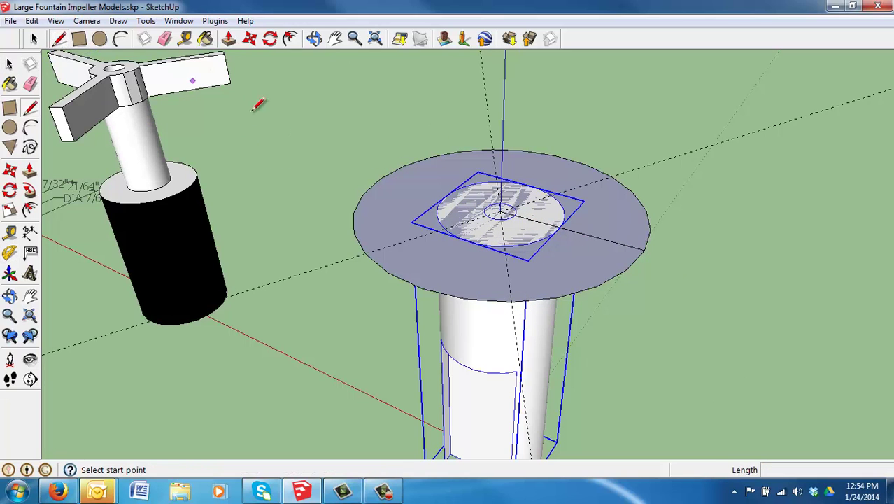
click(500, 210)
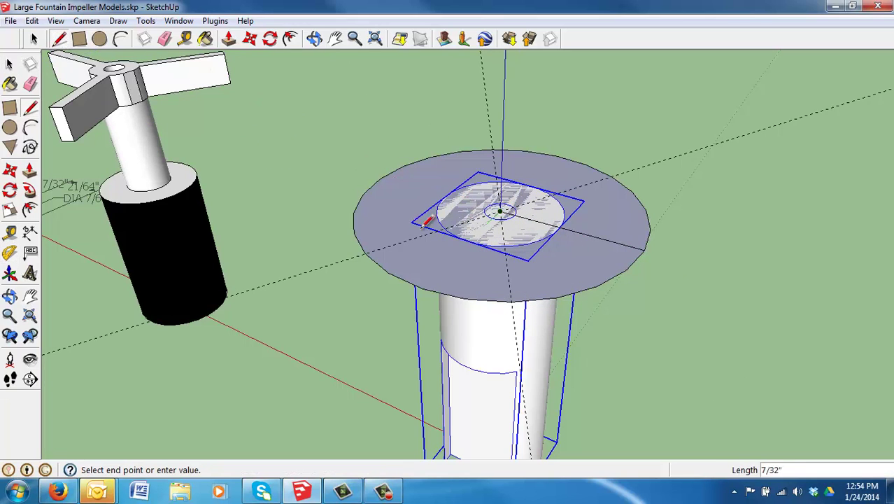
click(375, 247)
click(501, 211)
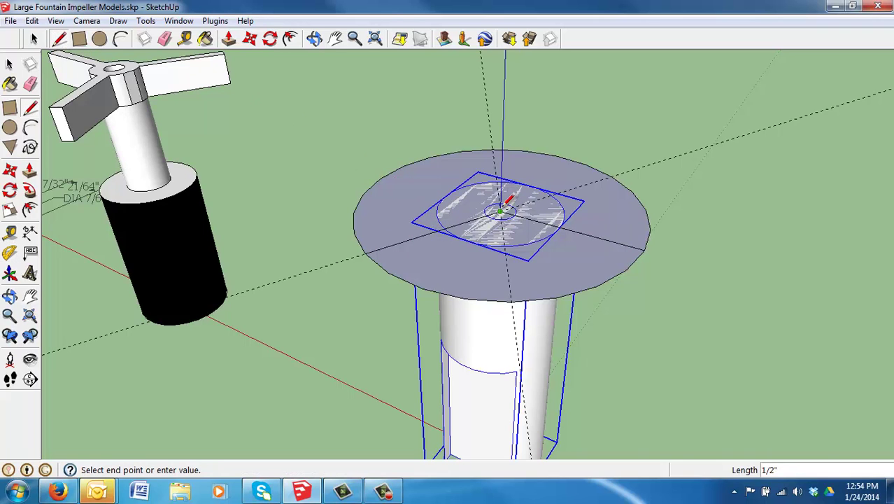
click(499, 143)
middle_drag(484, 236, 601, 251)
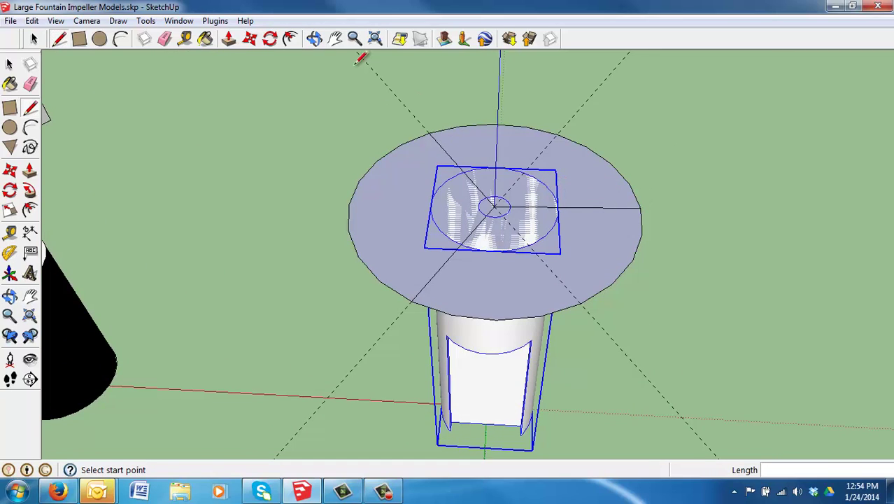
Select two spoke edges and offset them with the Offset tool.
click(34, 38)
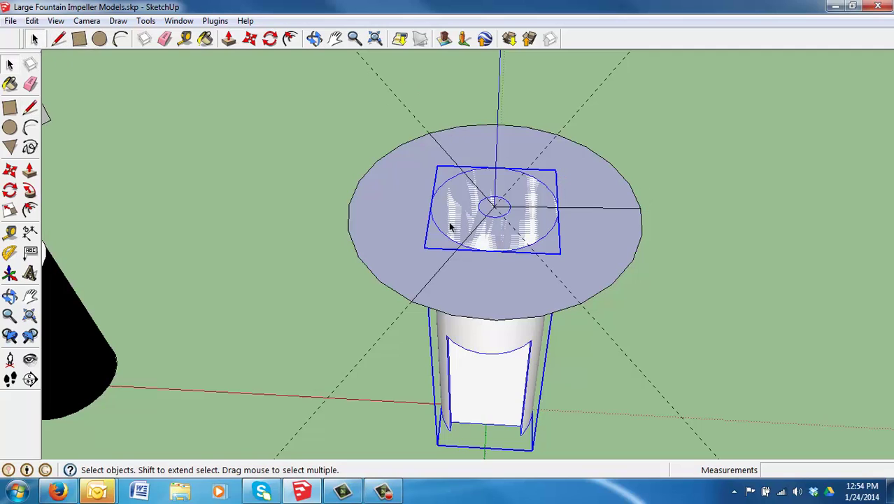
click(467, 243)
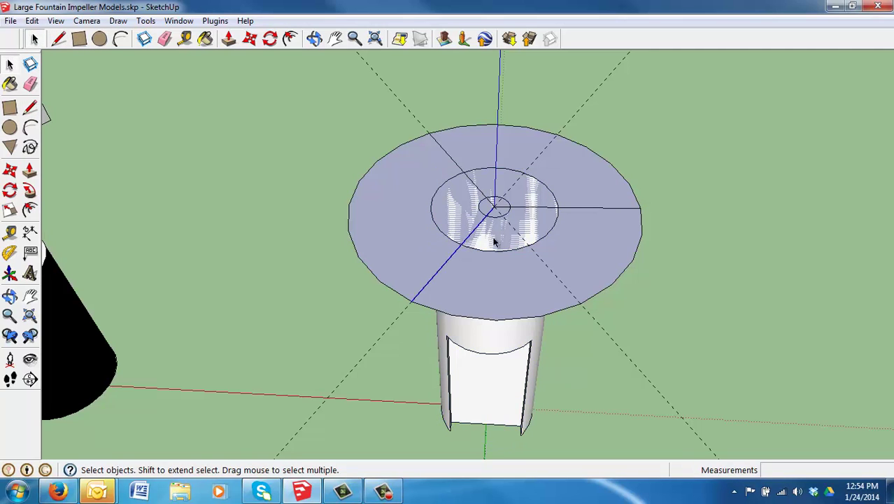
ctrl+click(588, 209)
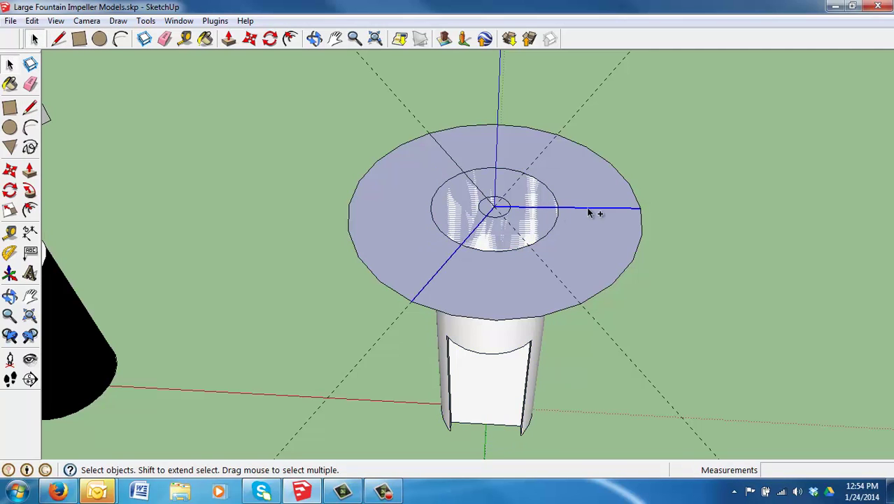
click(290, 39)
click(484, 239)
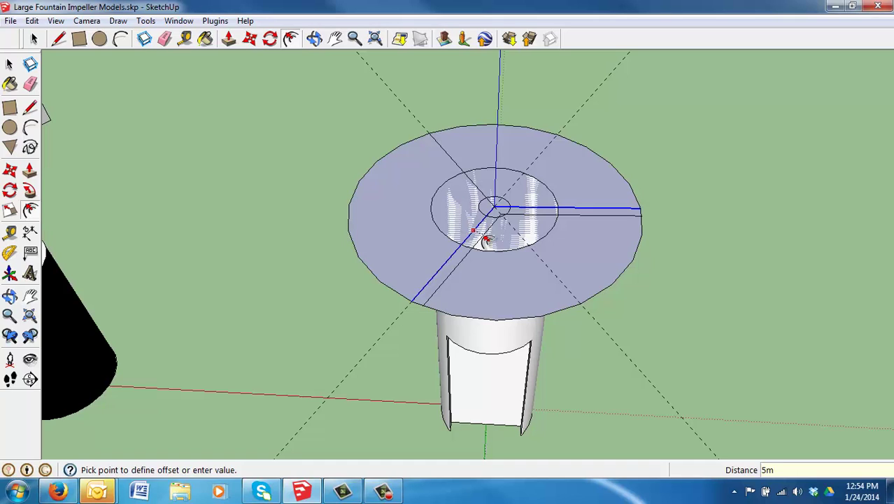
key(Return)
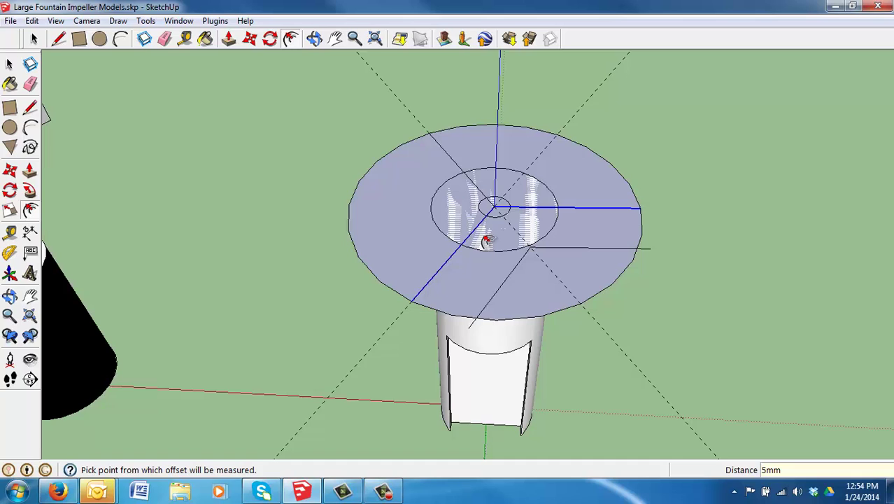
key(Escape)
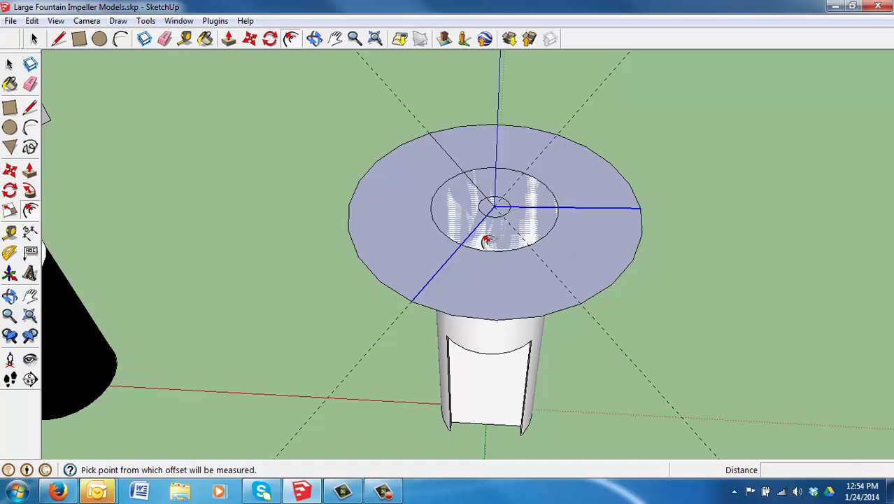
click(486, 241)
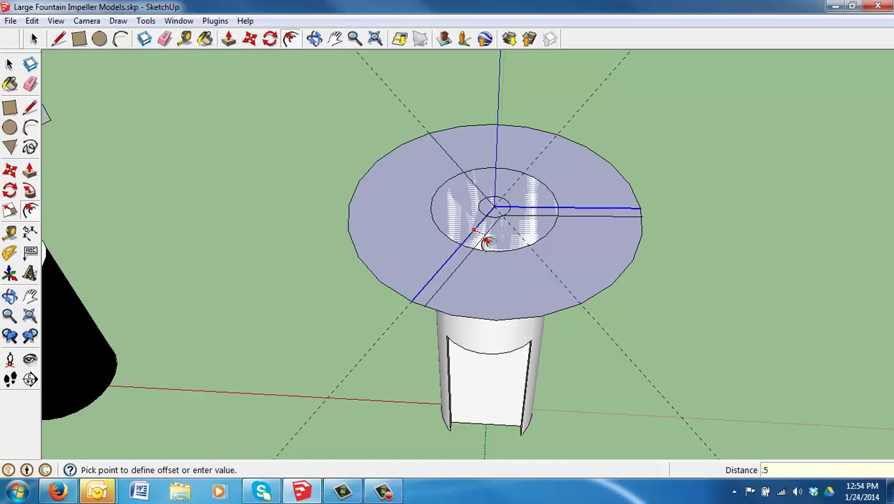
click(486, 241)
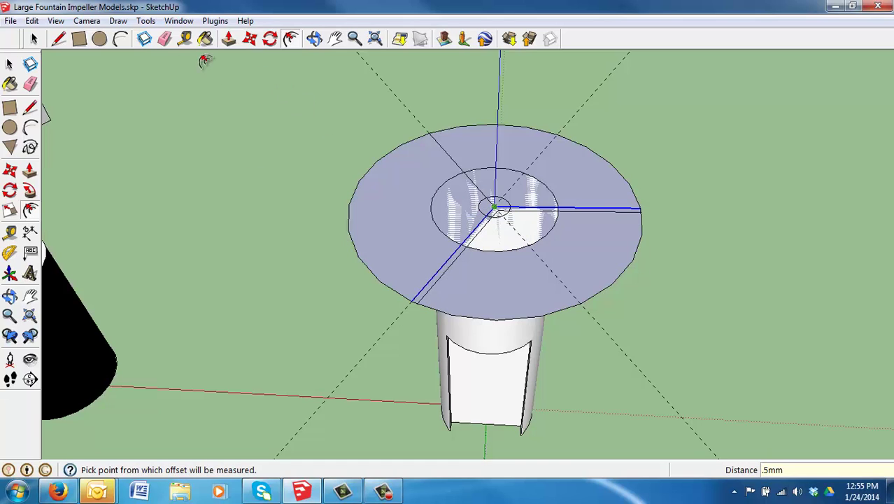
Offset the lower-left diagonal spoke by .5mm.
click(34, 39)
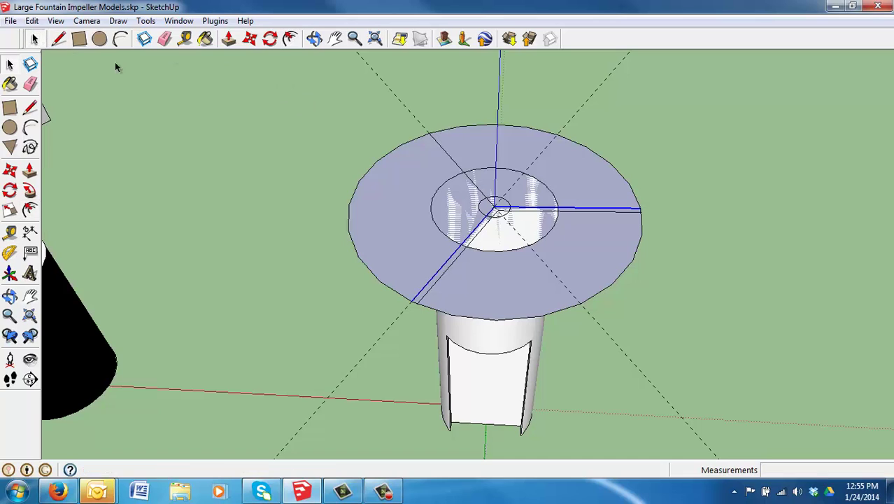
click(461, 230)
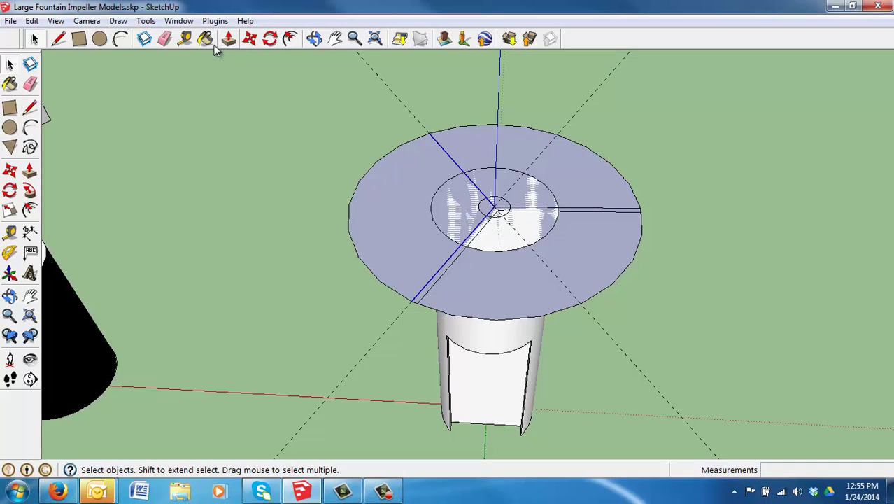
click(291, 39)
click(420, 166)
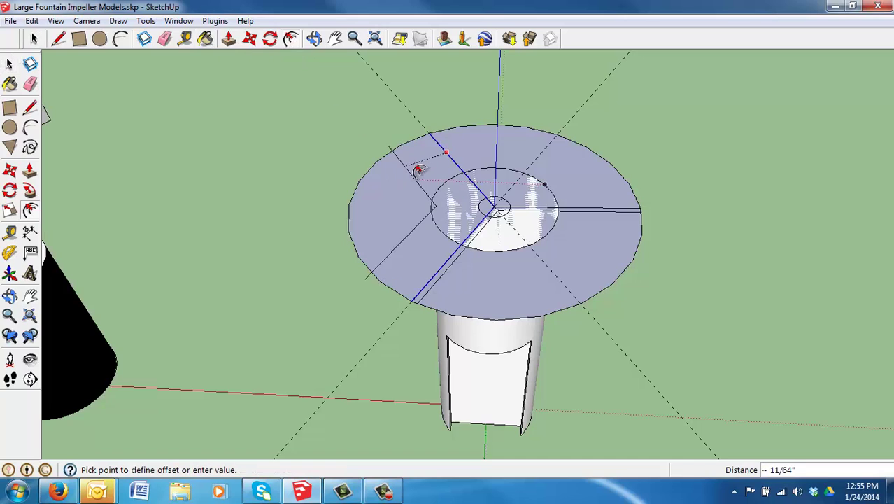
text(.5mm)
key(Return)
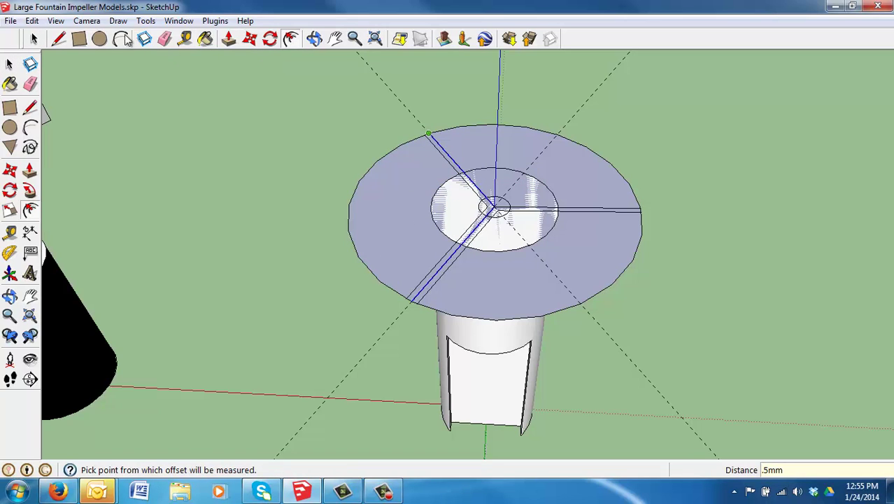
Offset the right-hand horizontal spoke by .5mm.
click(34, 39)
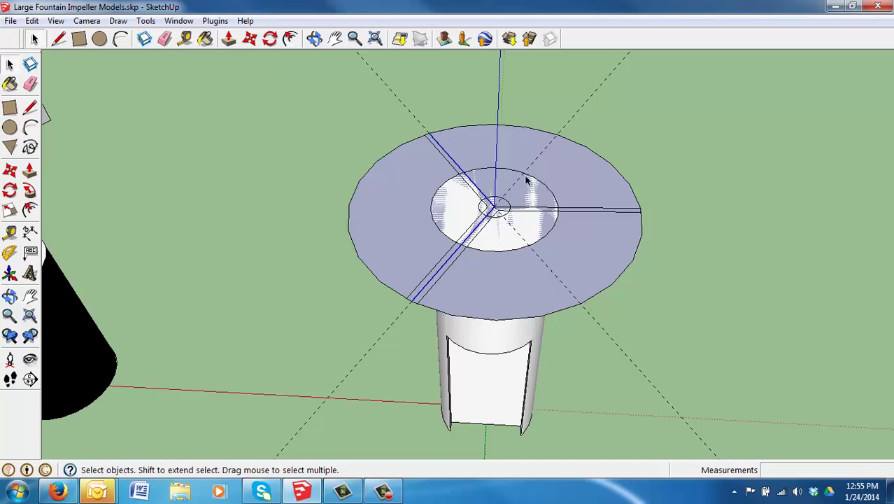
click(539, 210)
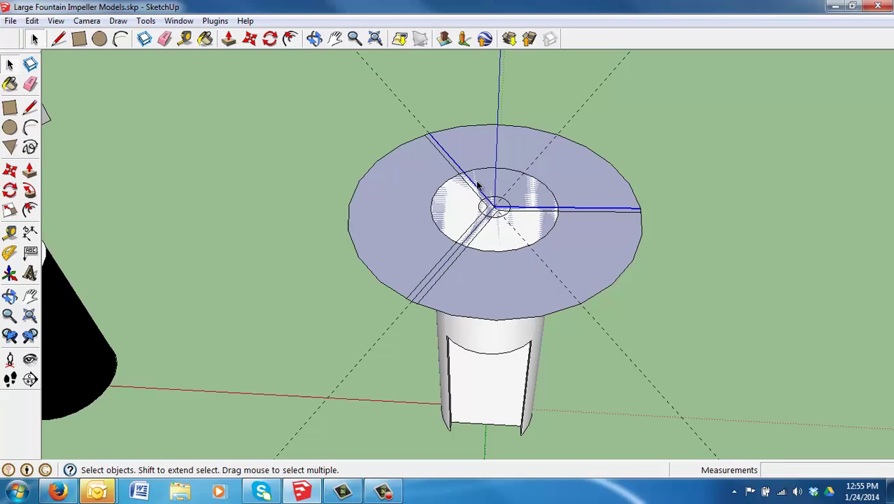
click(290, 39)
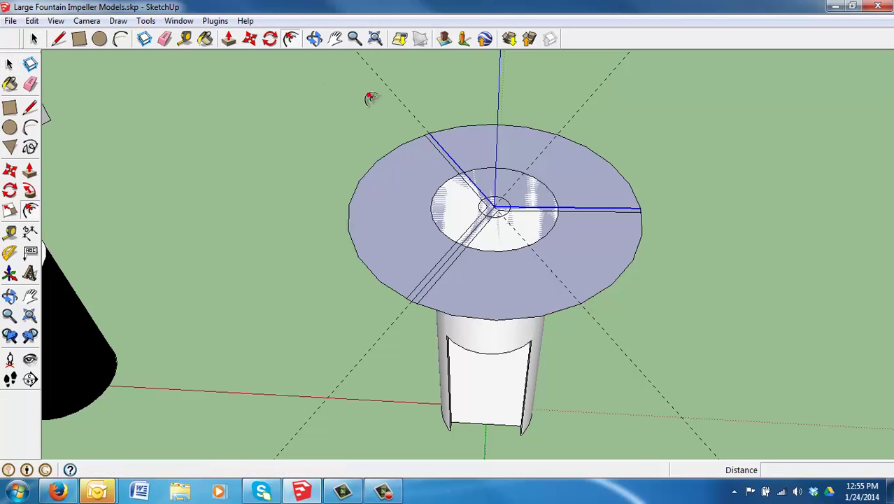
click(488, 182)
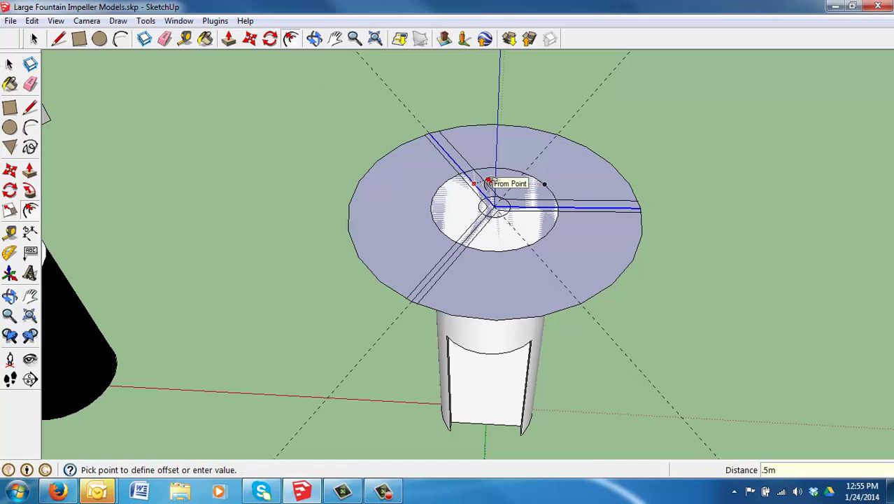
click(489, 182)
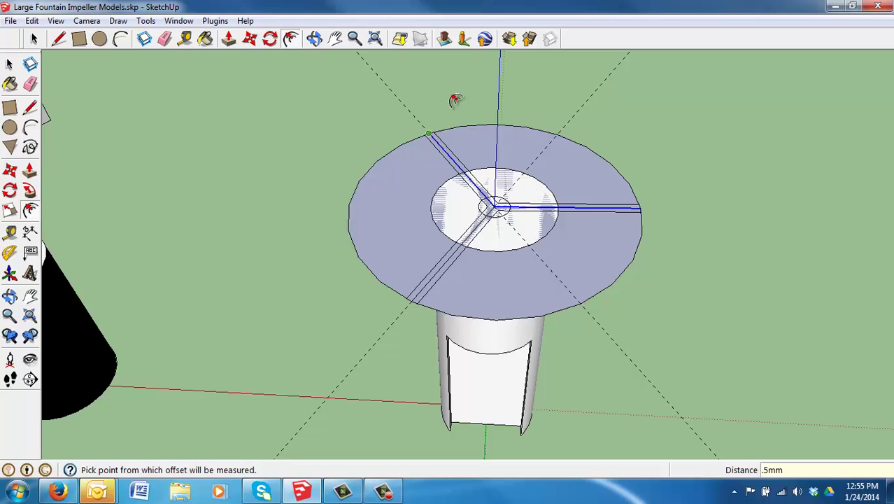
Erase the stray spoke edges at the disc's hub.
click(164, 39)
scroll(499, 199, up, 4)
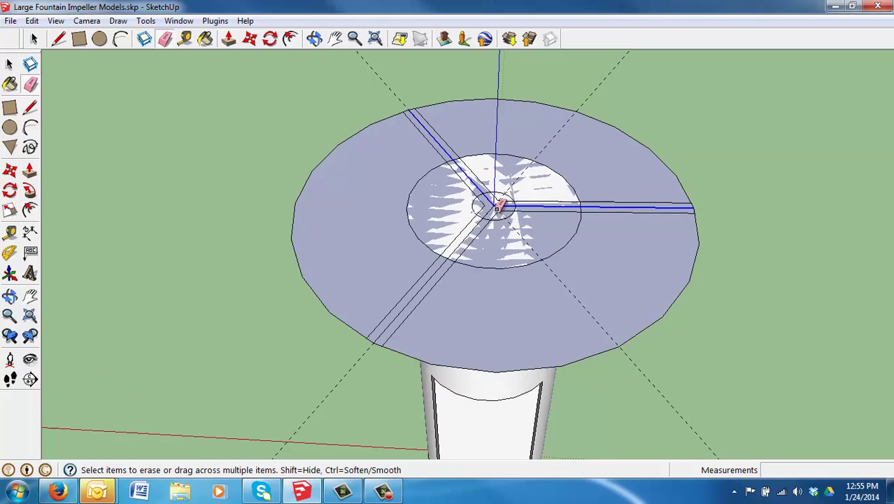
drag(493, 203, 498, 200)
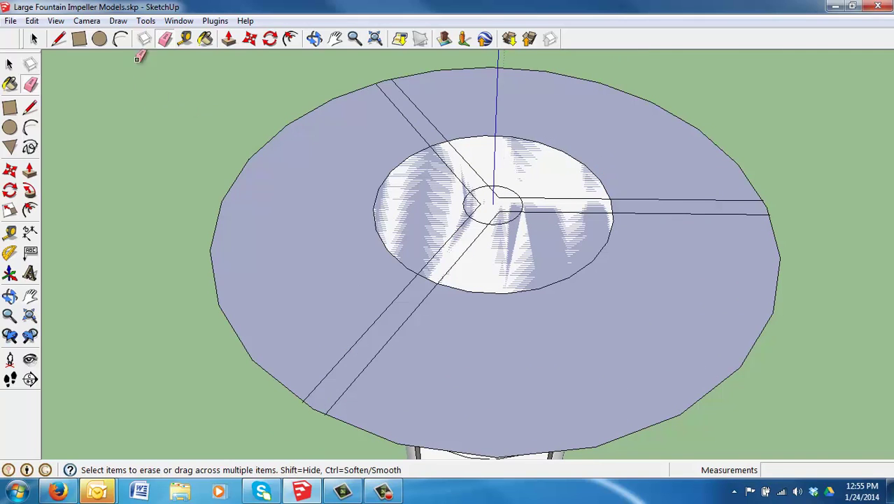
Draw a hub circle at the disc centre and erase the leftover offset lines near it.
click(100, 39)
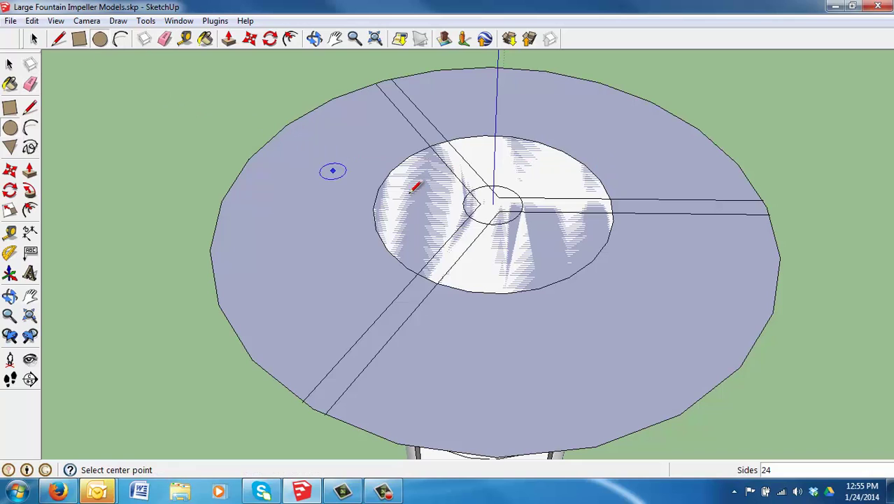
click(493, 203)
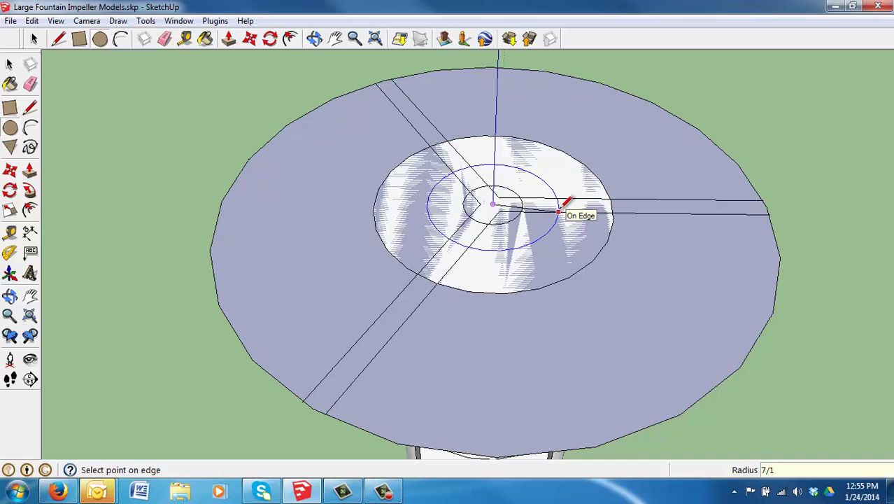
click(558, 211)
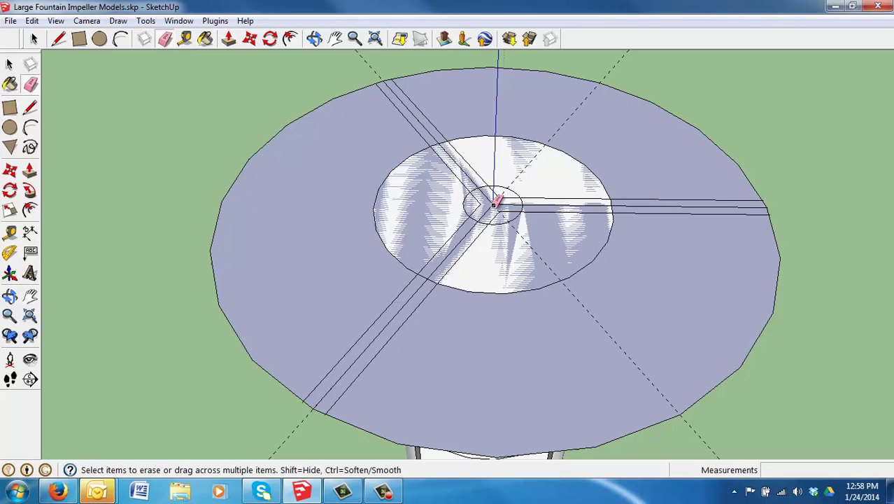
drag(494, 203, 493, 203)
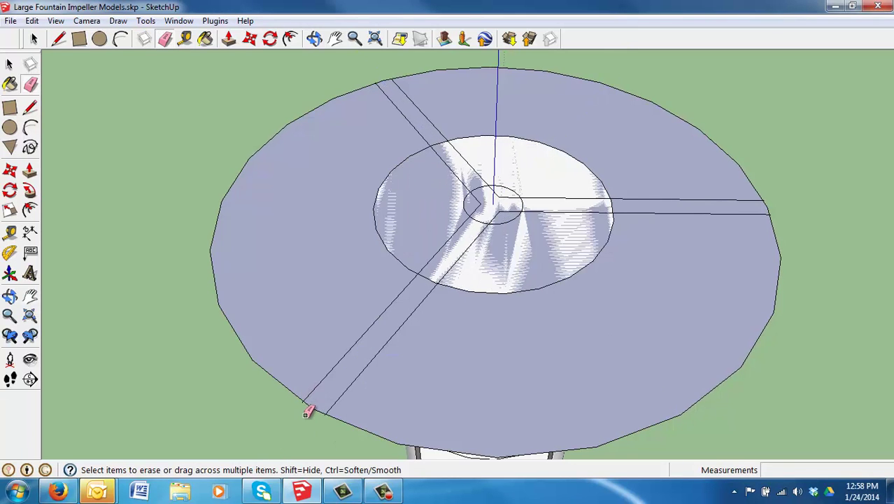
scroll(305, 413, up, 5)
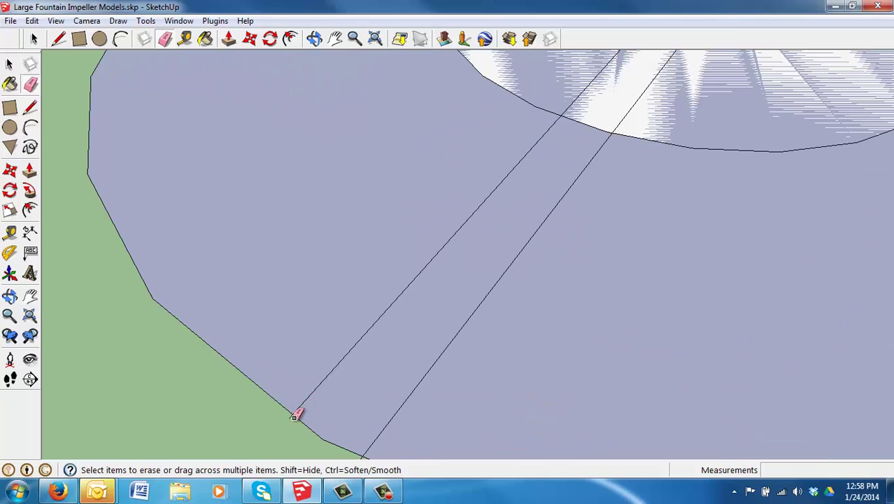
scroll(379, 372, down, 3)
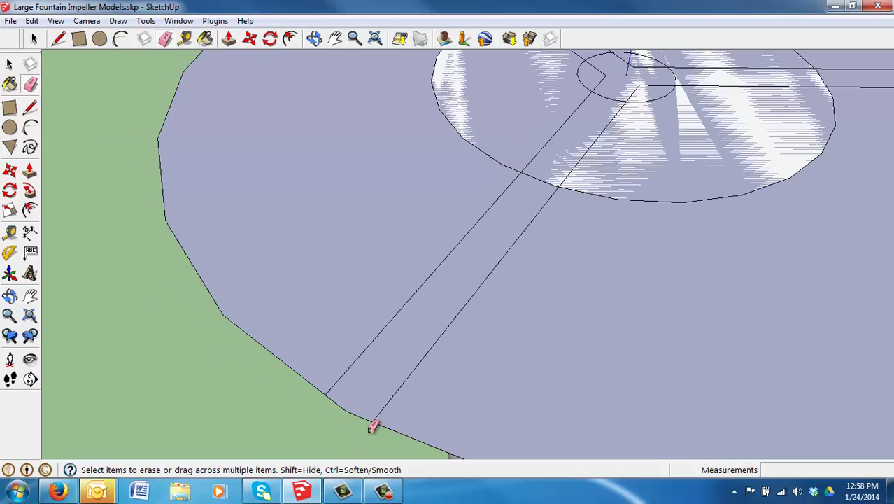
scroll(429, 385, down, 4)
scroll(843, 224, up, 5)
scroll(828, 195, down, 4)
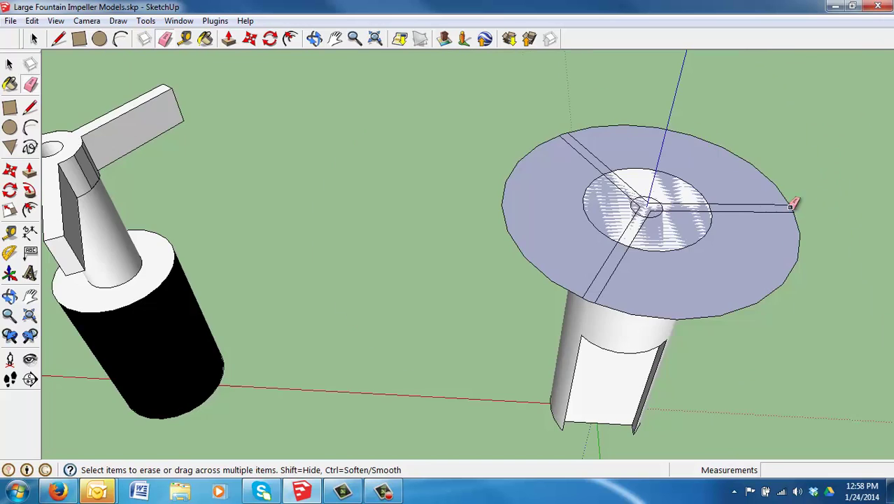
scroll(790, 202, up, 4)
scroll(789, 208, up, 5)
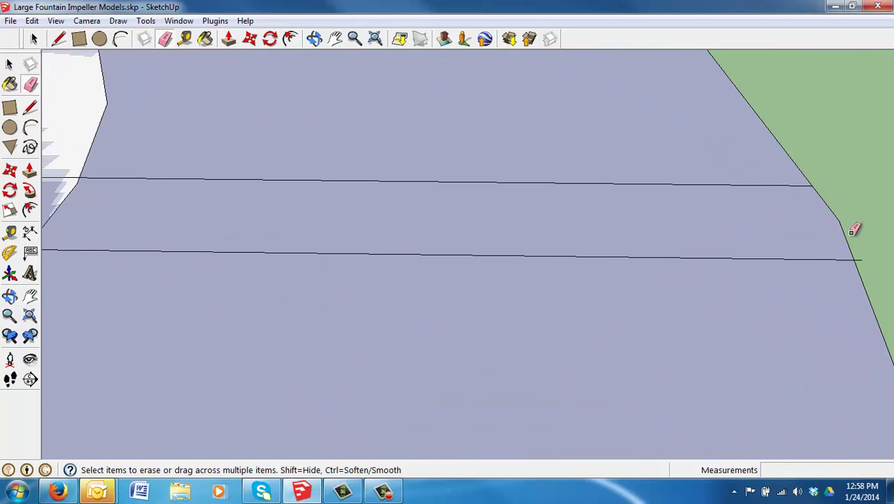
scroll(864, 256, down, 3)
scroll(809, 255, down, 2)
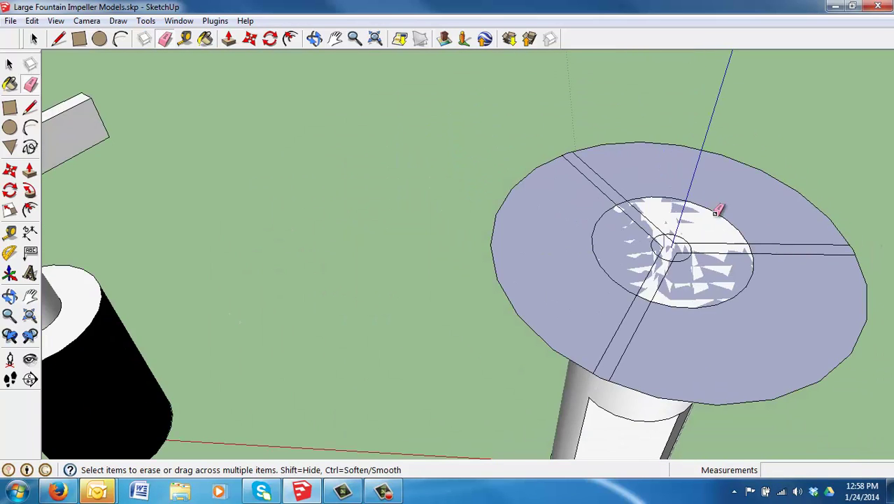
scroll(581, 164, up, 5)
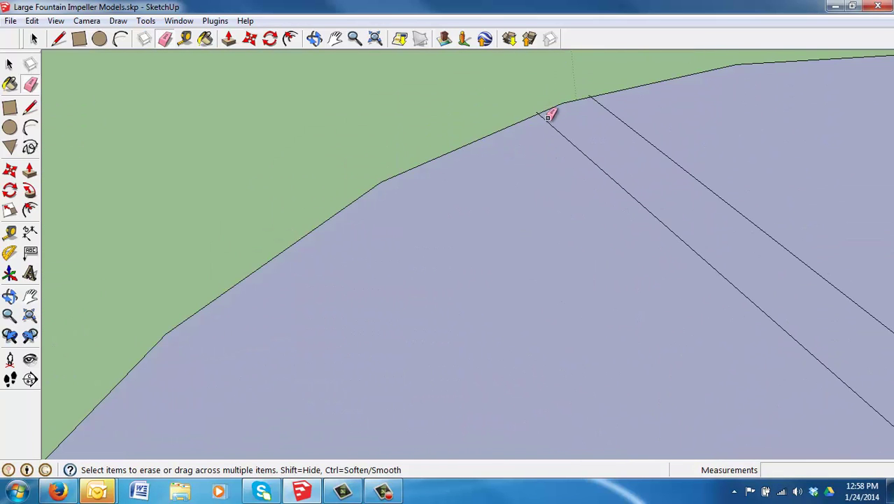
scroll(553, 117, up, 2)
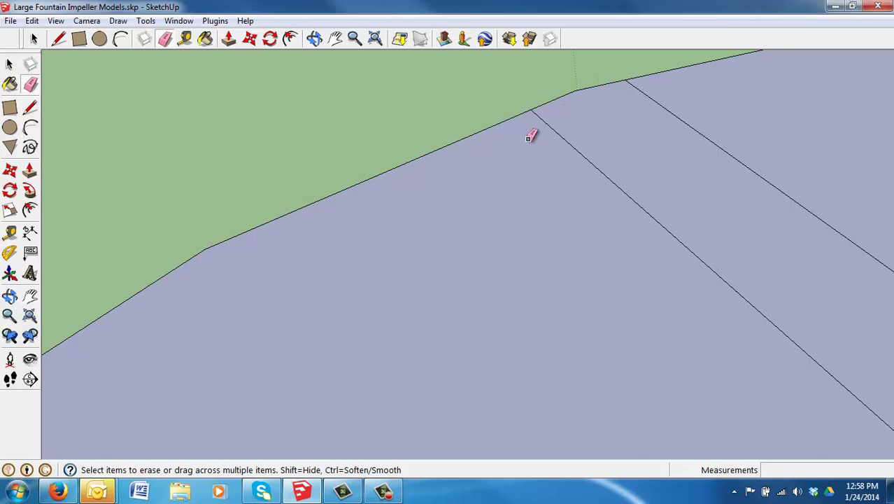
scroll(505, 154, down, 4)
scroll(616, 321, down, 1)
scroll(708, 365, up, 3)
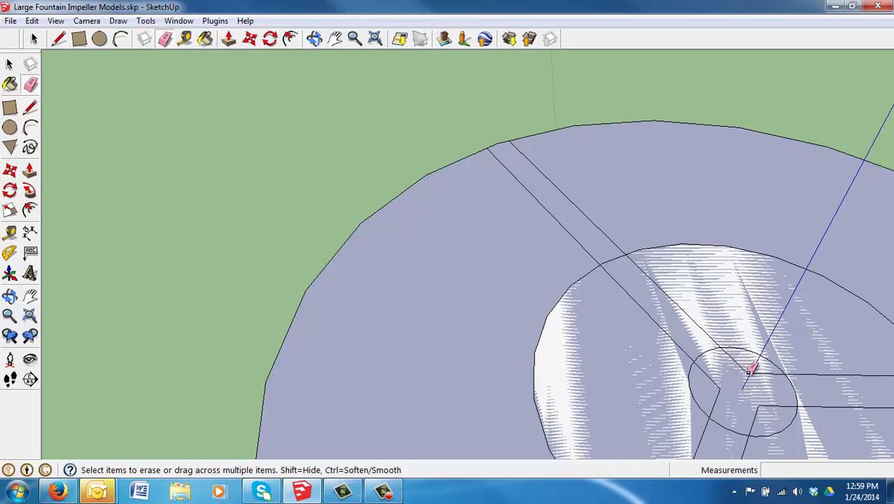
Draw a circle at the hub centre with its radius reaching the spoke endpoint.
drag(748, 372, 738, 385)
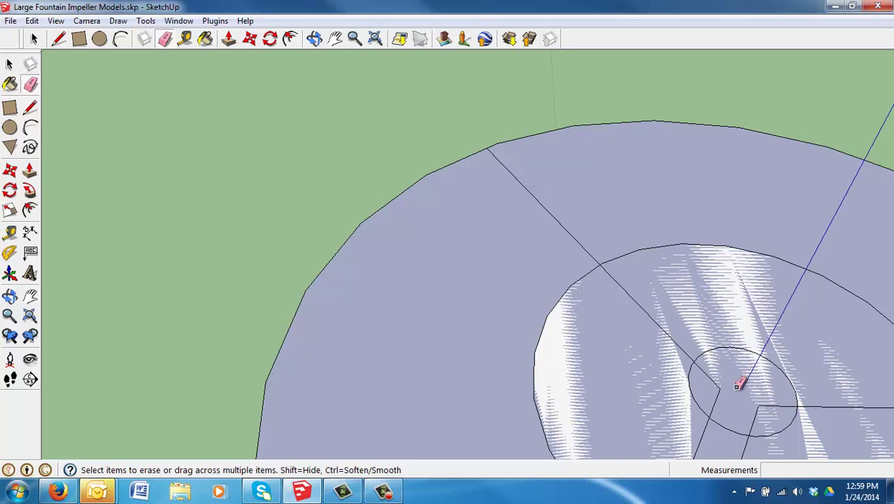
key(ctrl+z)
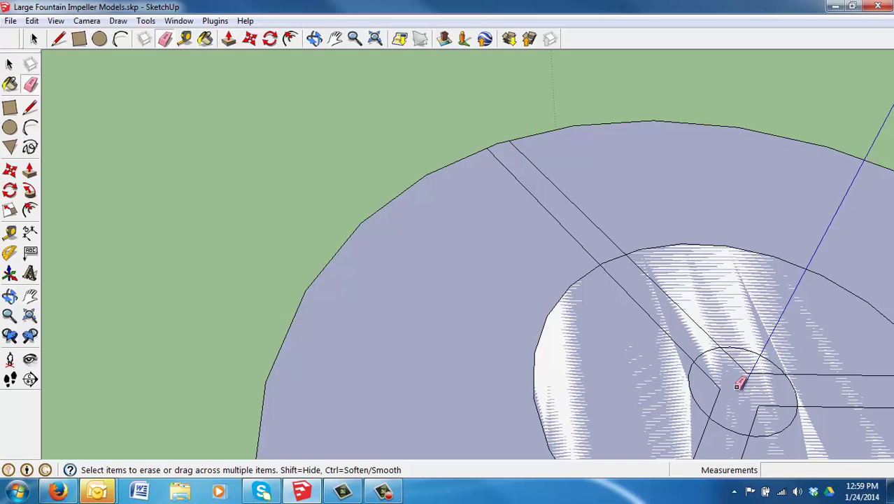
click(99, 39)
click(741, 389)
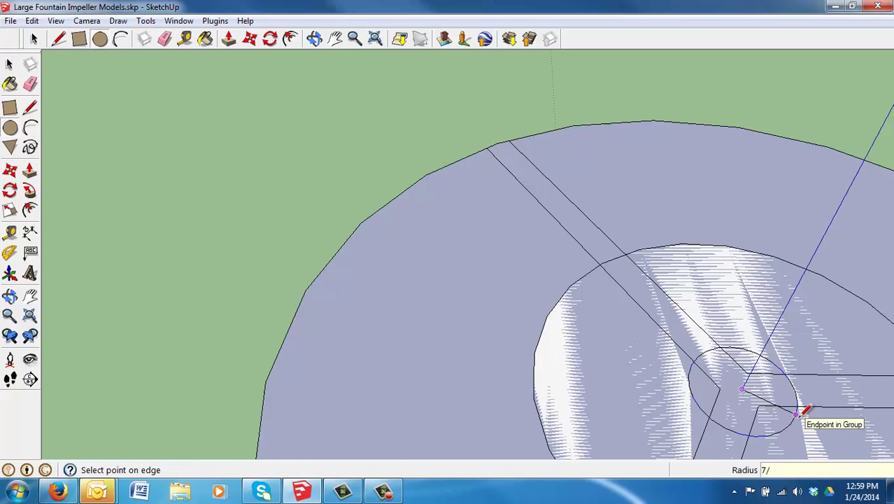
click(802, 413)
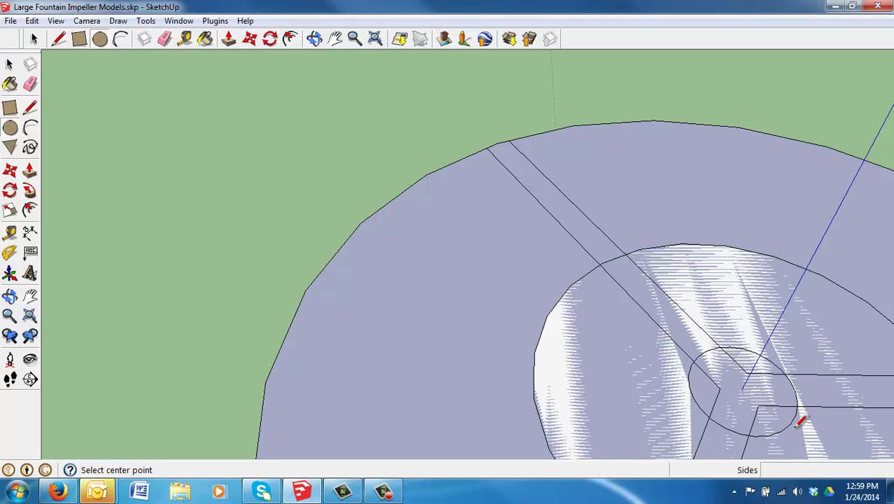
Draw a small circle at the hub centre and erase a stray edge inside it.
click(741, 389)
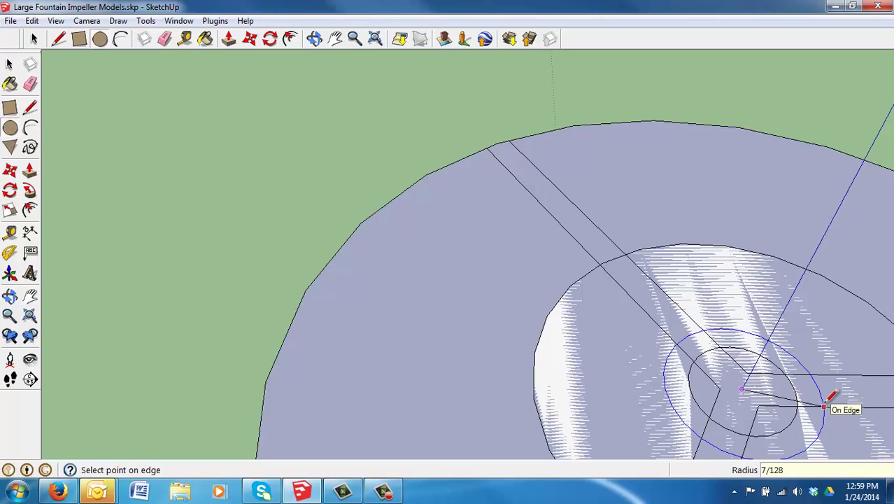
click(826, 404)
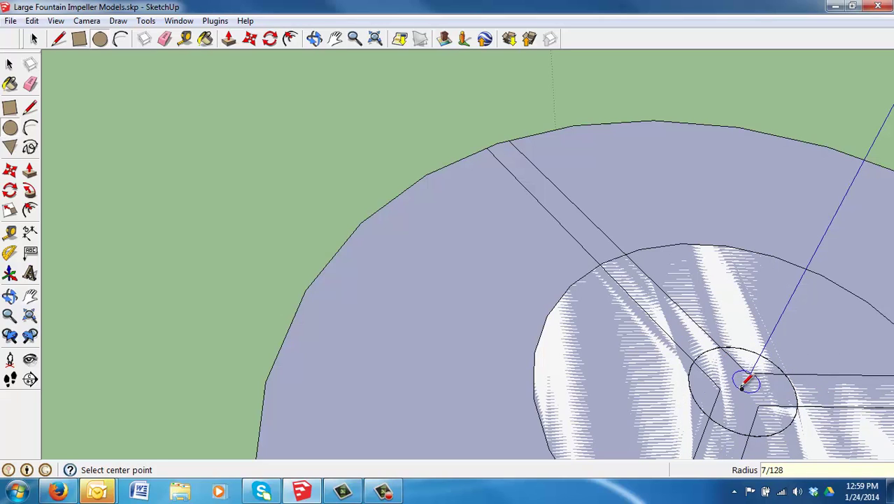
click(165, 40)
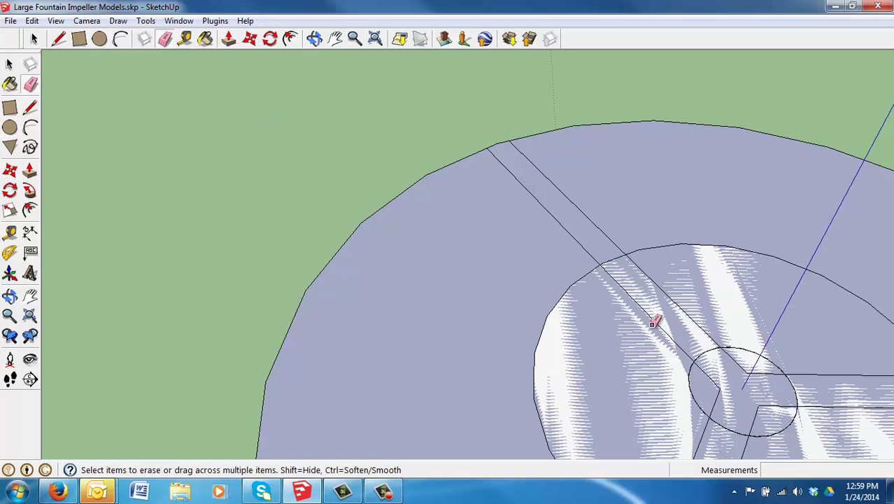
click(733, 389)
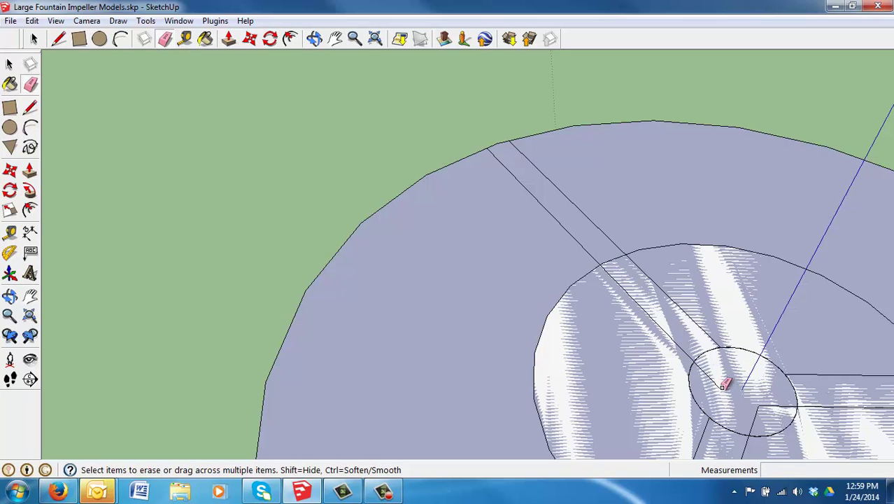
Erase the remaining stray edges inside the small hub circle.
click(761, 401)
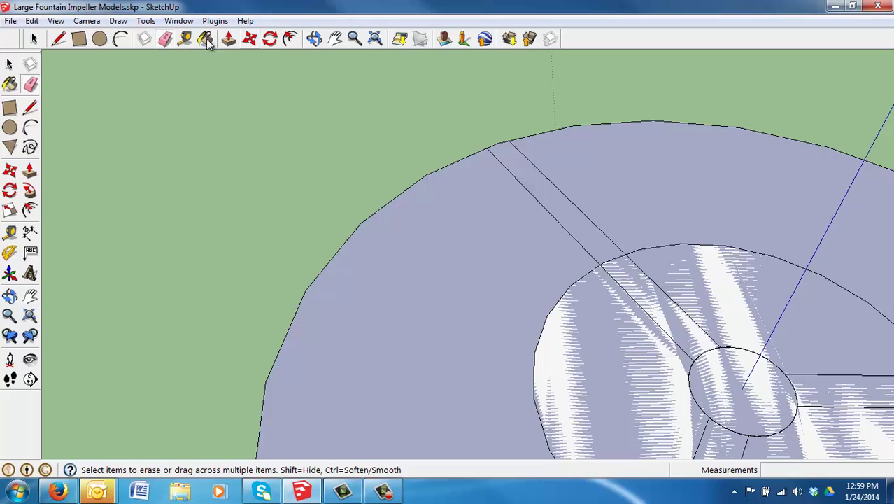
click(290, 38)
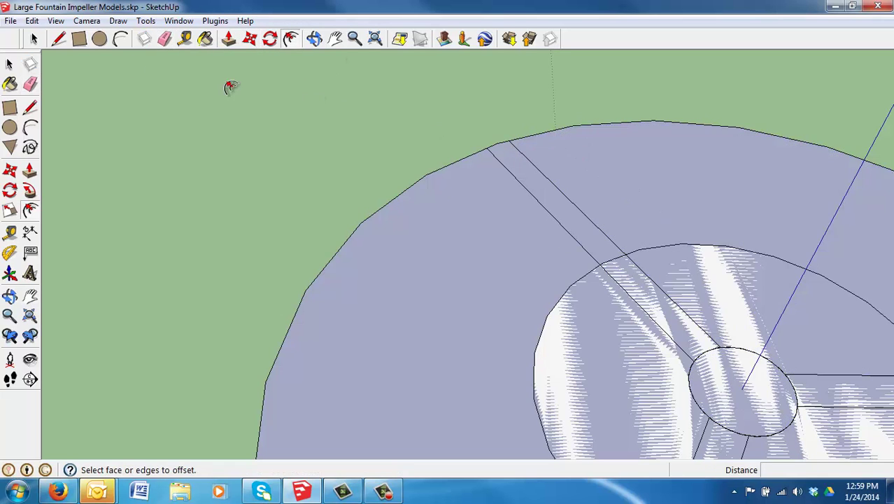
click(32, 37)
Select the small hub circle face and offset its outline by 1mm into a ring.
click(719, 392)
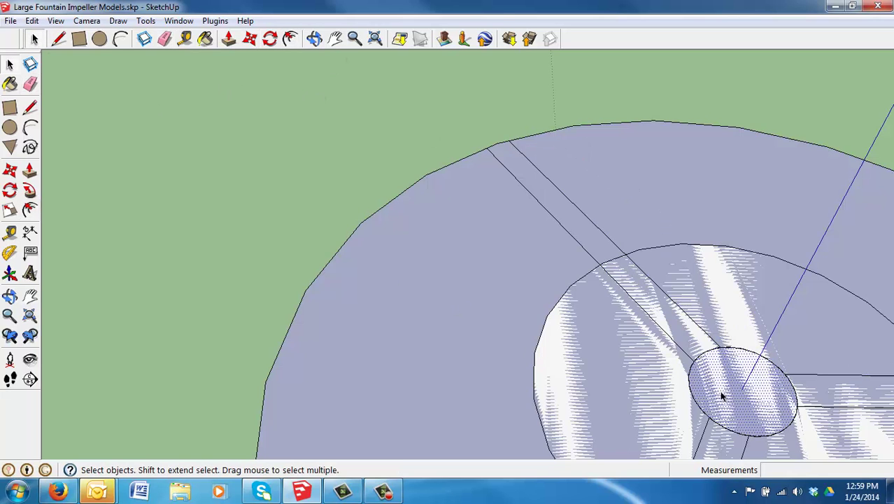
middle_drag(719, 391, 500, 220)
scroll(627, 298, up, 3)
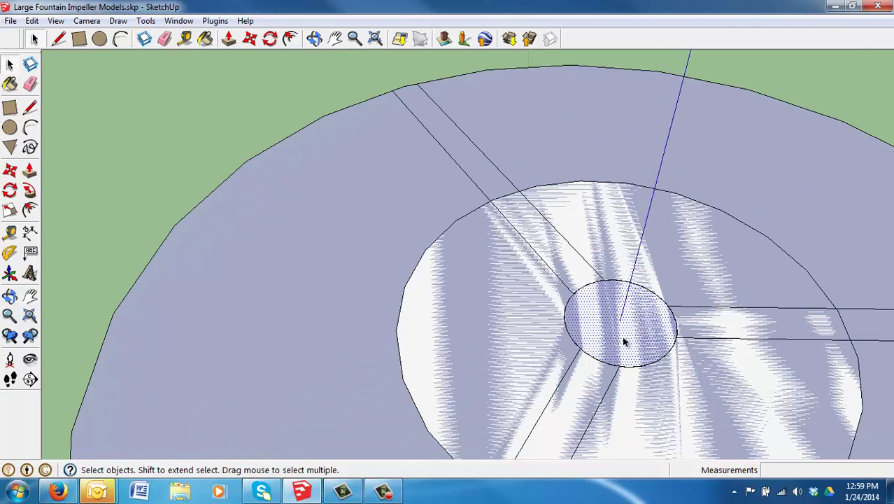
click(293, 42)
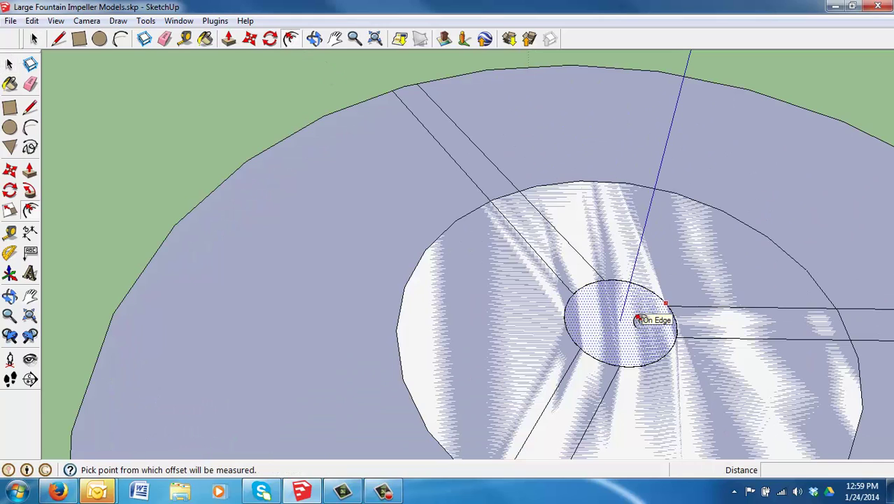
click(642, 319)
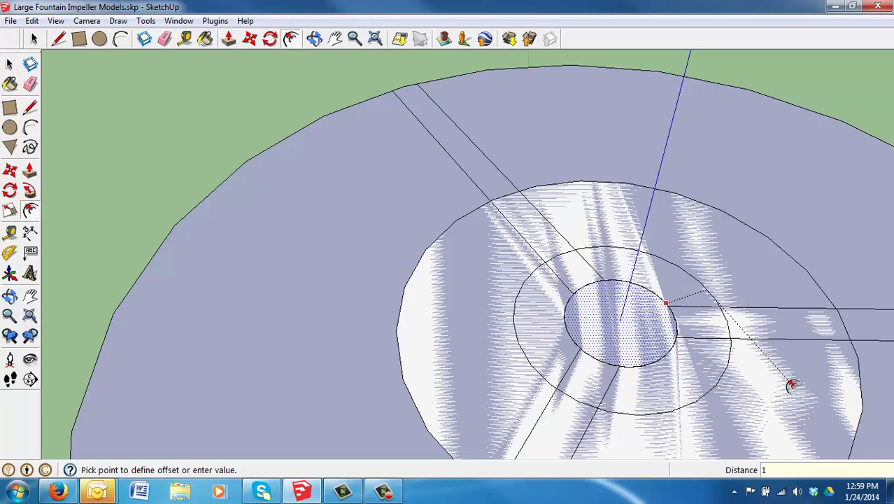
key(Return)
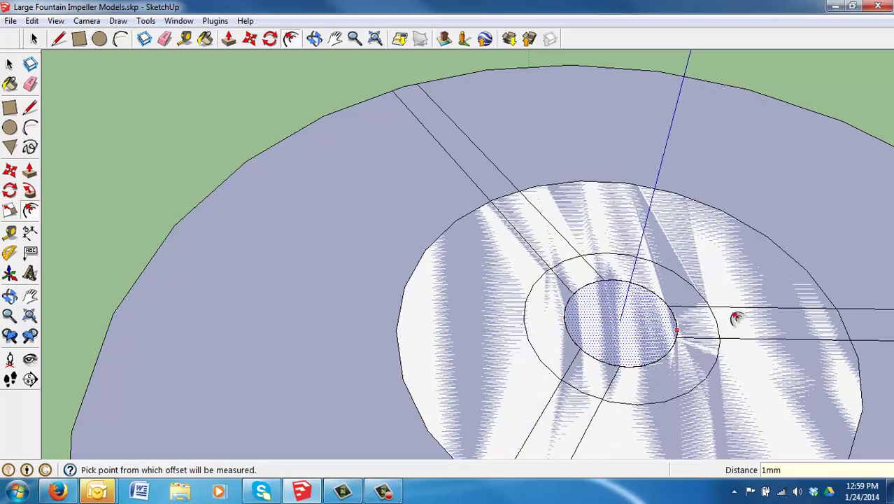
Erase the offset ring's arcs and short edges between the spokes to merge them into one face.
click(165, 38)
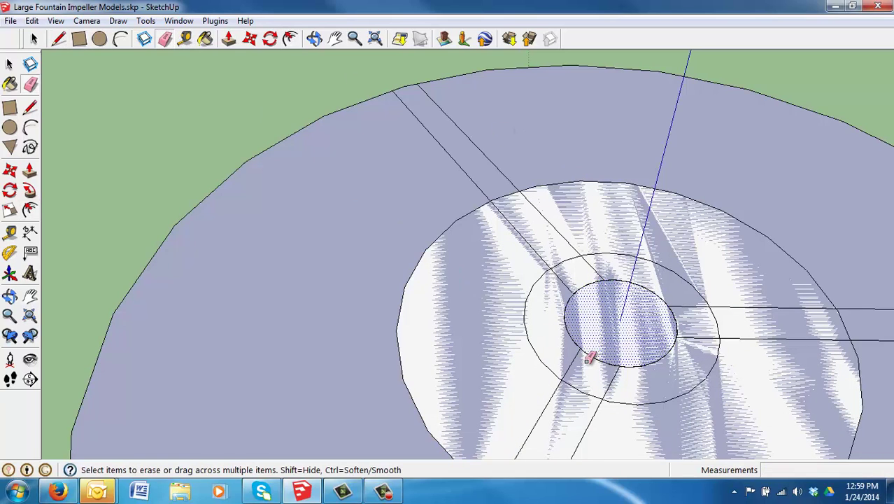
click(589, 392)
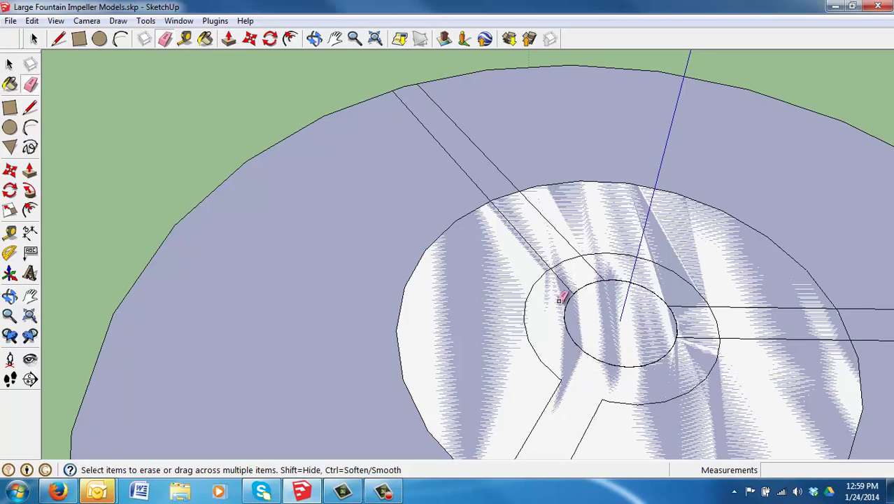
click(588, 263)
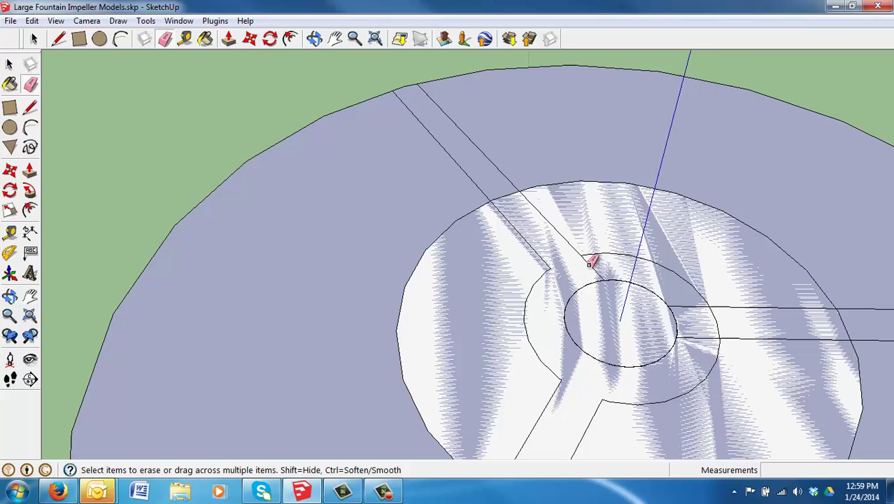
click(703, 306)
click(715, 323)
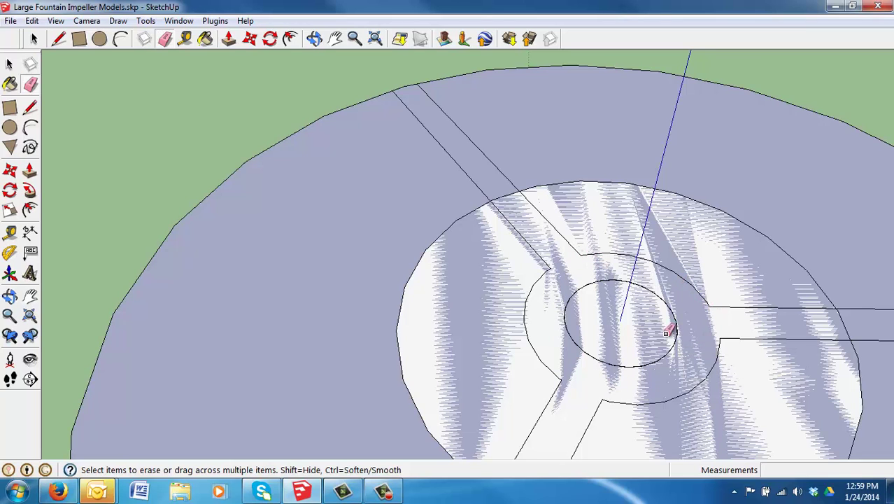
Delete the inner circle face to leave a hole, then select the impeller for extrusion.
click(33, 38)
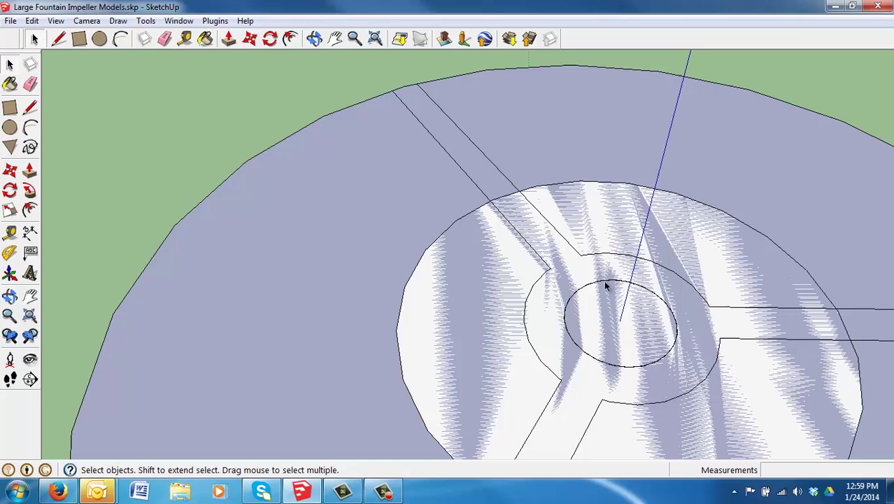
click(632, 318)
key(Delete)
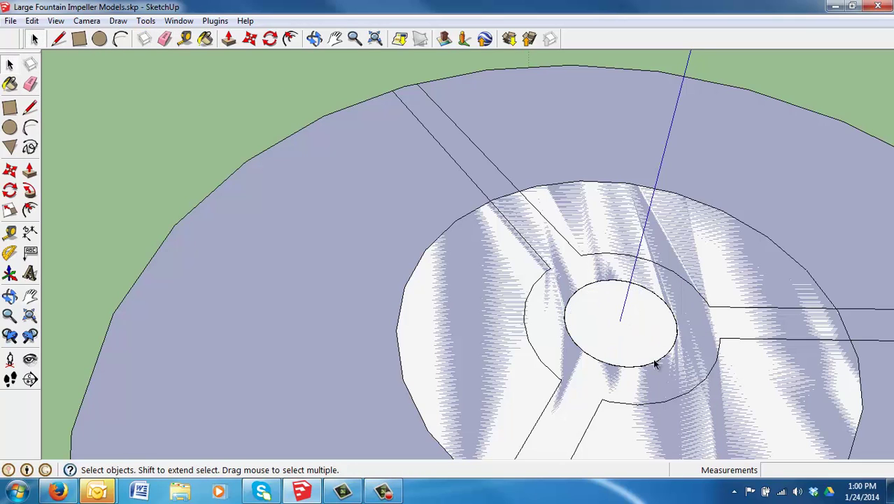
click(629, 333)
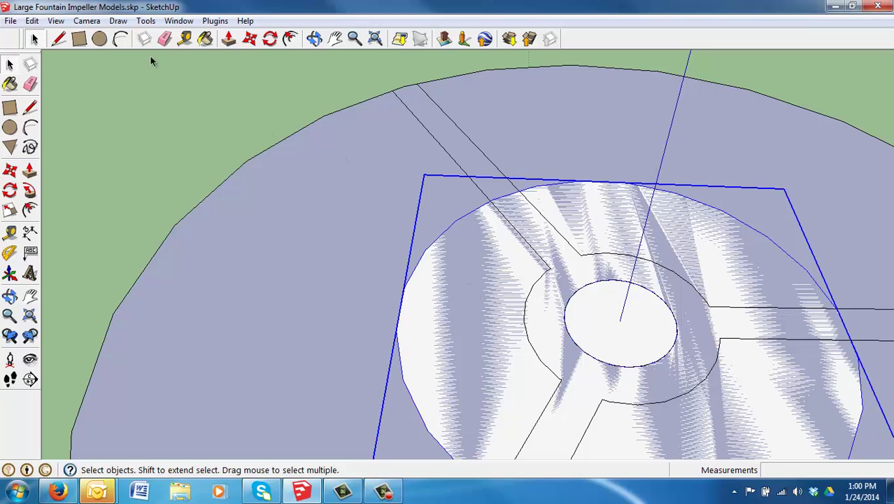
click(229, 38)
scroll(461, 159, down, 4)
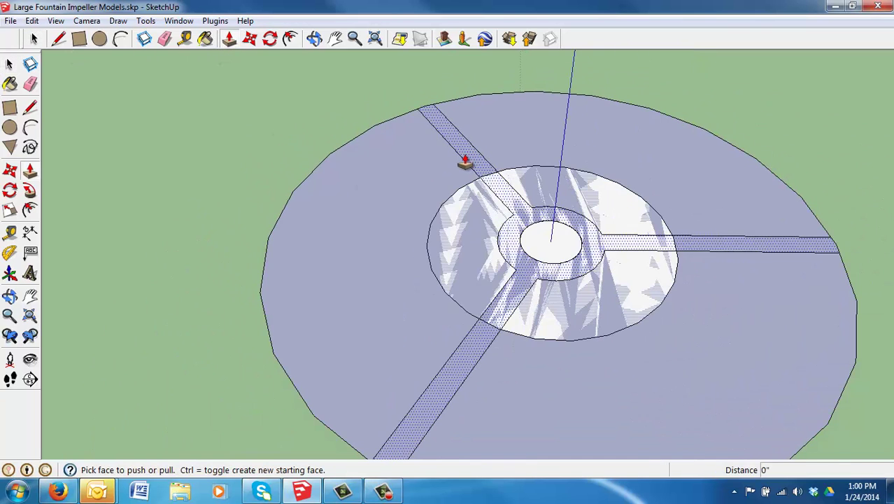
Push/Pull the spokes and hub ring up by 2 into raised blades.
drag(511, 286, 514, 172)
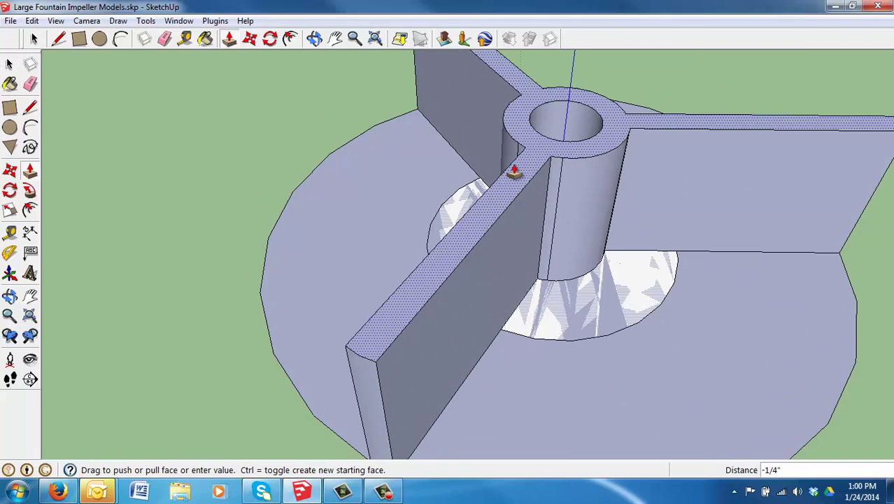
text(2)
key(Return)
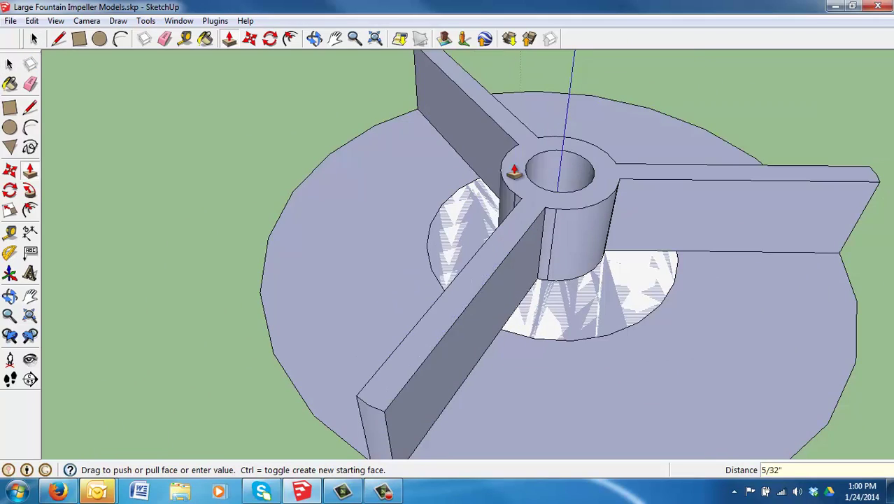
scroll(593, 303, down, 3)
middle_drag(701, 332, 798, 291)
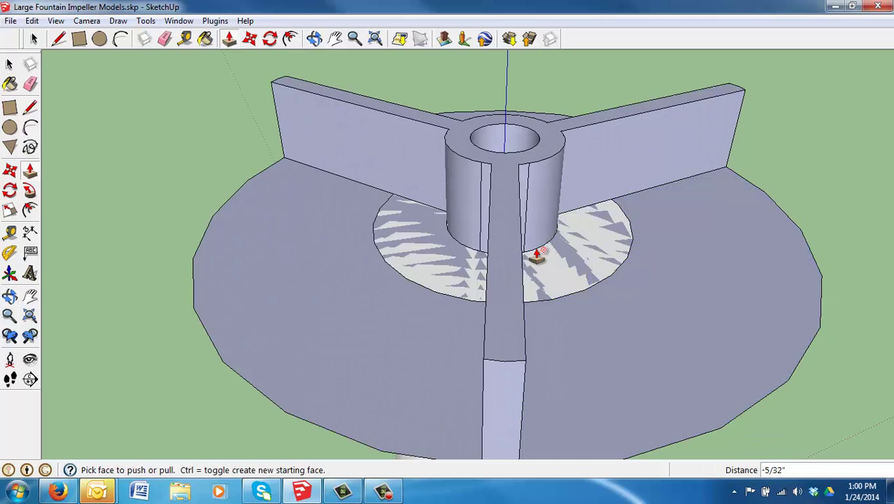
Delete the big leftover disc faces on the left and right of the blades.
click(165, 38)
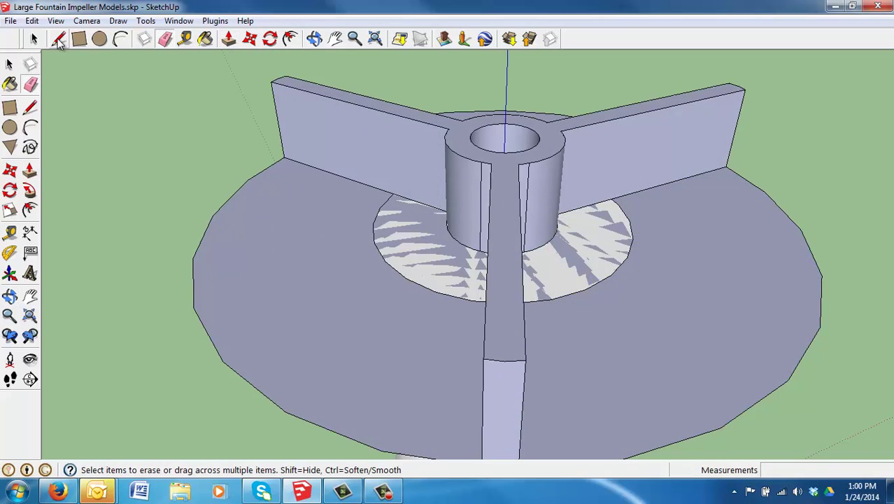
click(58, 38)
click(293, 298)
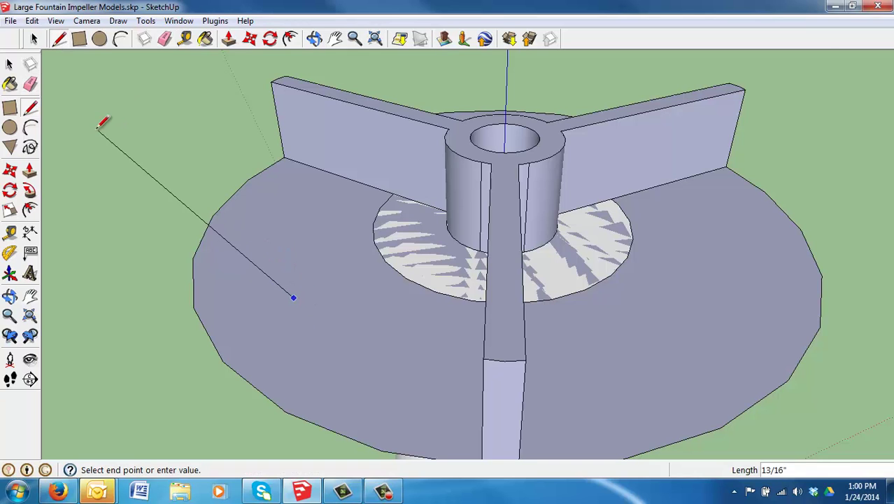
key(Escape)
click(33, 38)
click(316, 323)
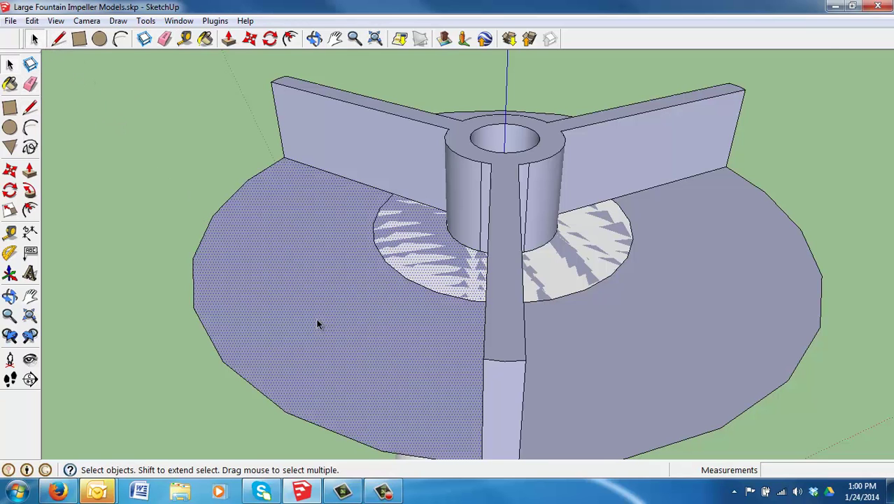
key(Delete)
click(585, 379)
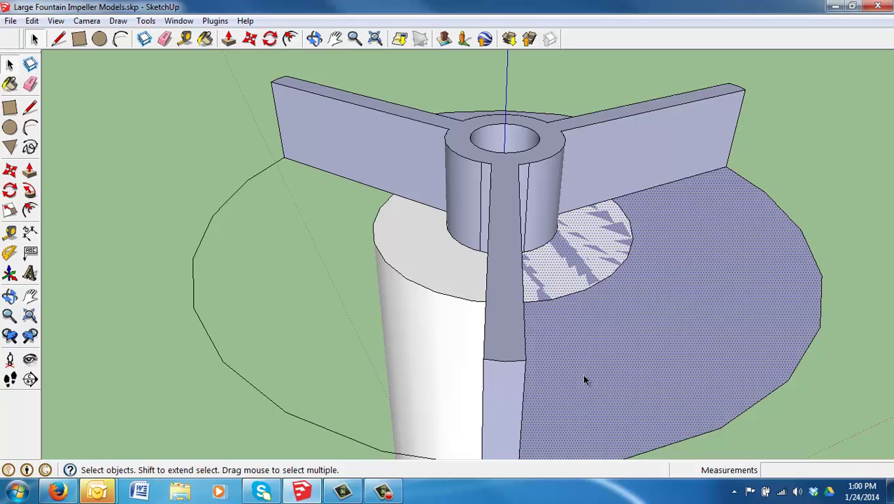
key(Delete)
Delete the leftover arc edges on the right and left sides.
click(735, 421)
key(Delete)
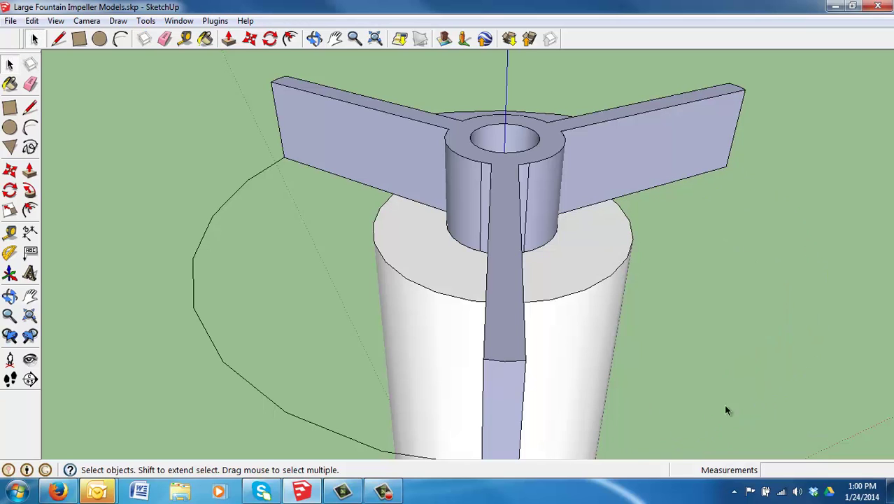
click(352, 445)
key(Delete)
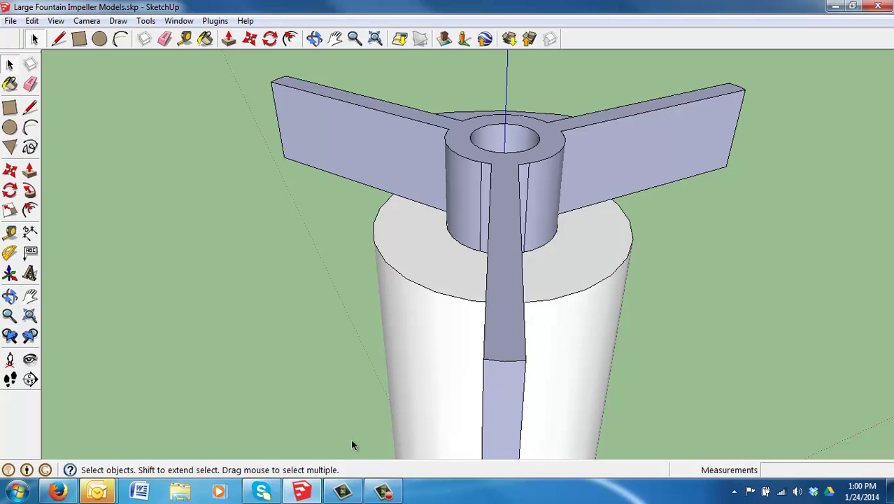
Delete the remaining quarter-disc face and last arc edge, viewing both impellers side by side.
middle_drag(675, 311, 819, 308)
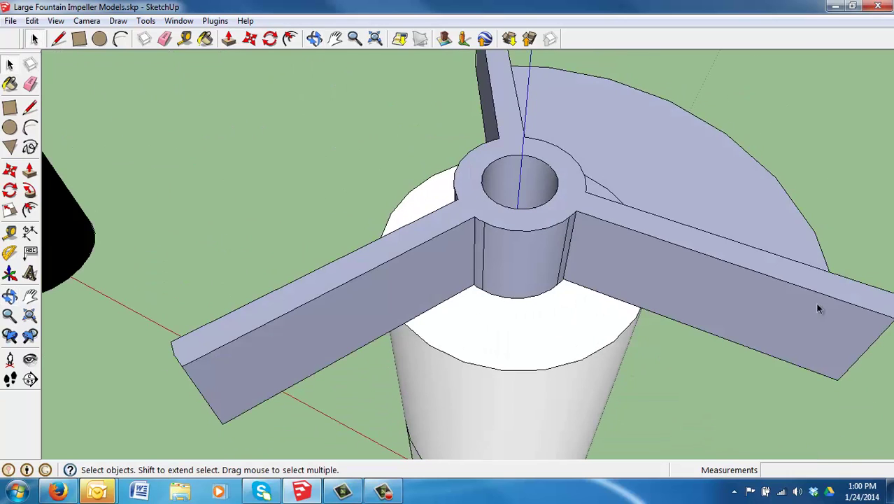
click(693, 189)
key(Delete)
click(767, 172)
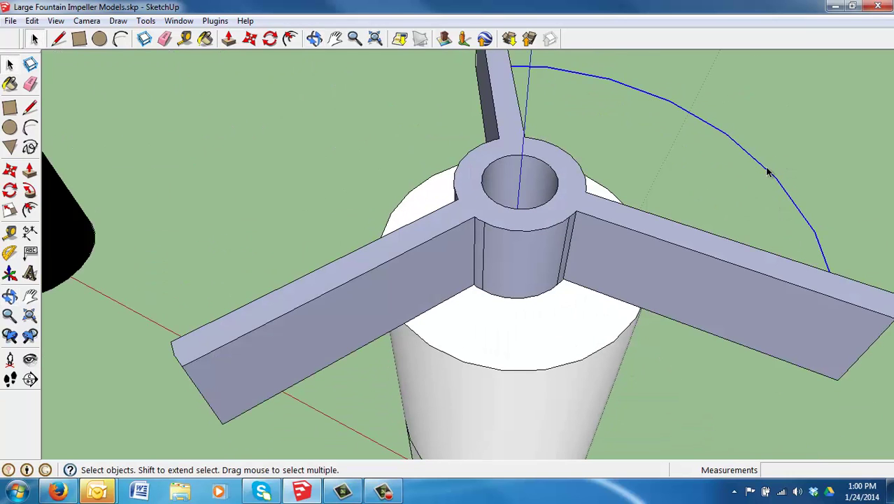
key(Delete)
middle_drag(766, 175, 576, 160)
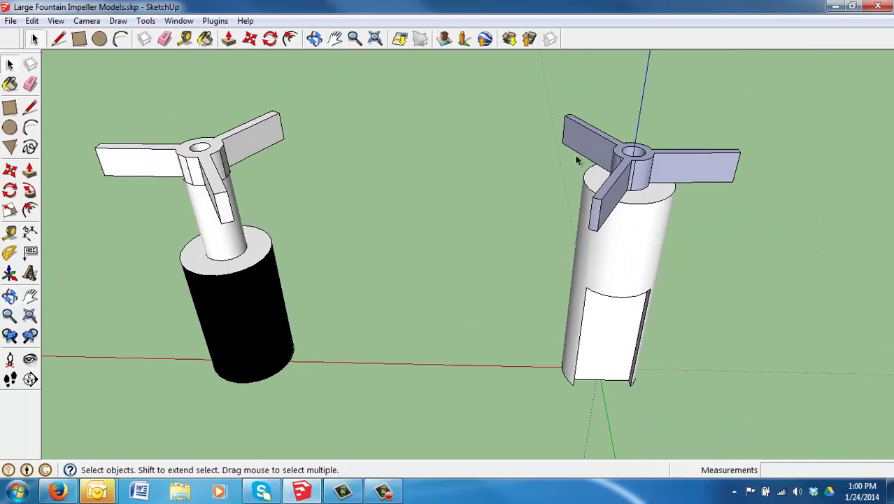
Make the right impeller's selected blades into a group.
drag(525, 96, 764, 248)
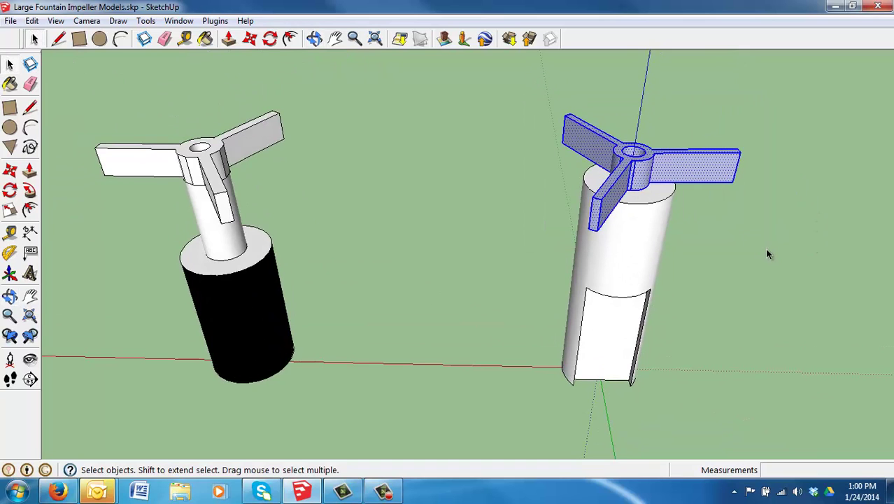
right_click(627, 172)
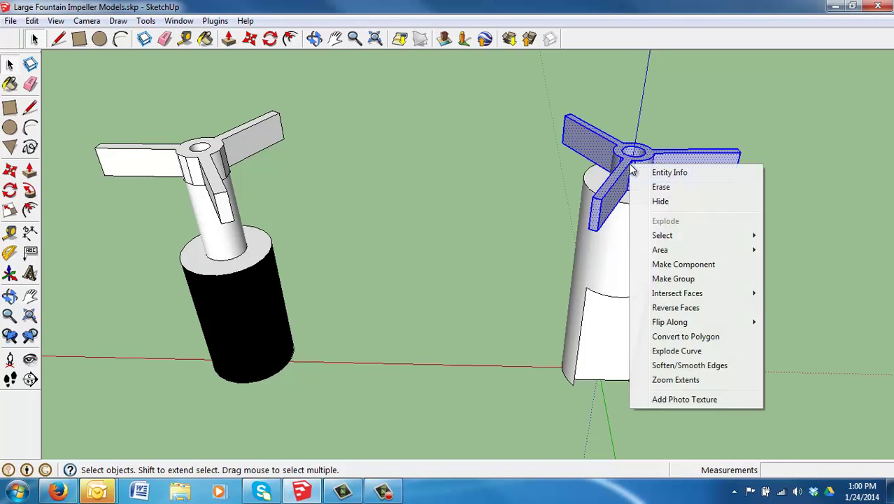
click(673, 279)
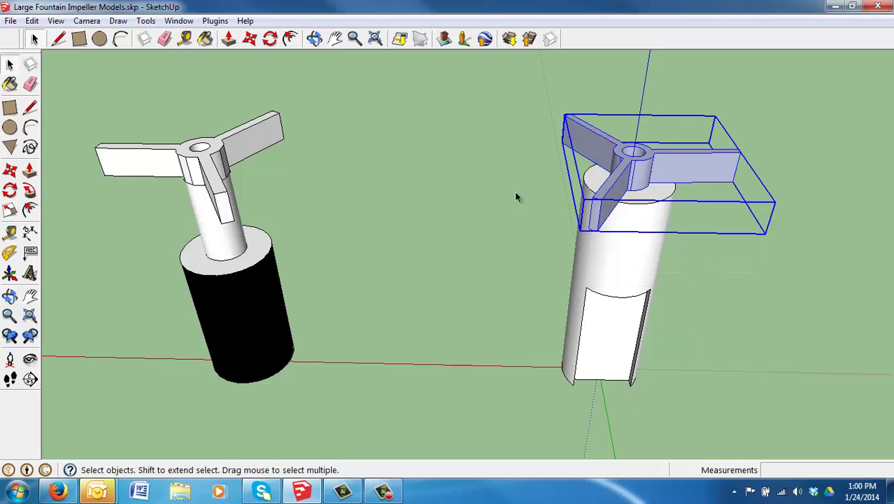
Paint the impeller blades red with Color_A01 and the cylinder grey with Color_003.
click(205, 40)
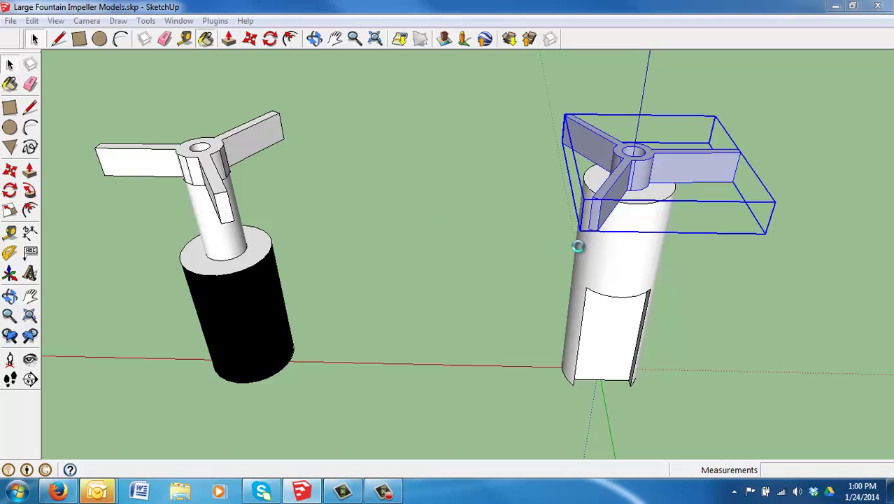
key(b)
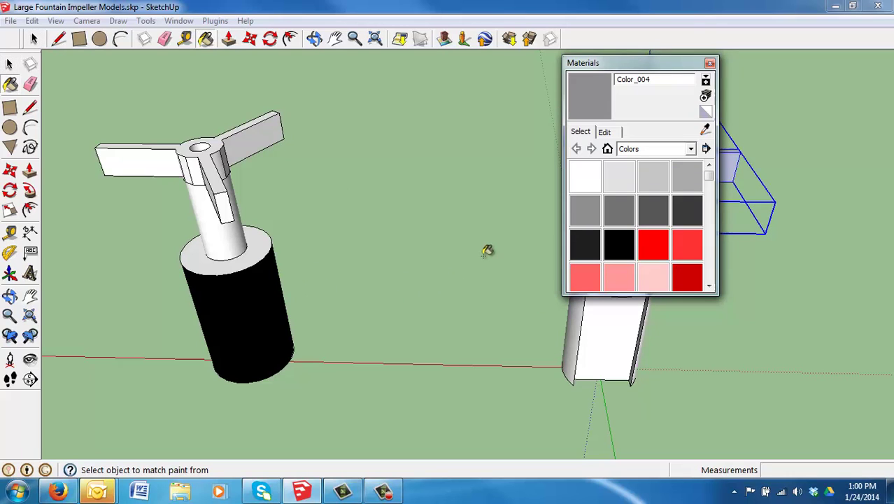
click(660, 248)
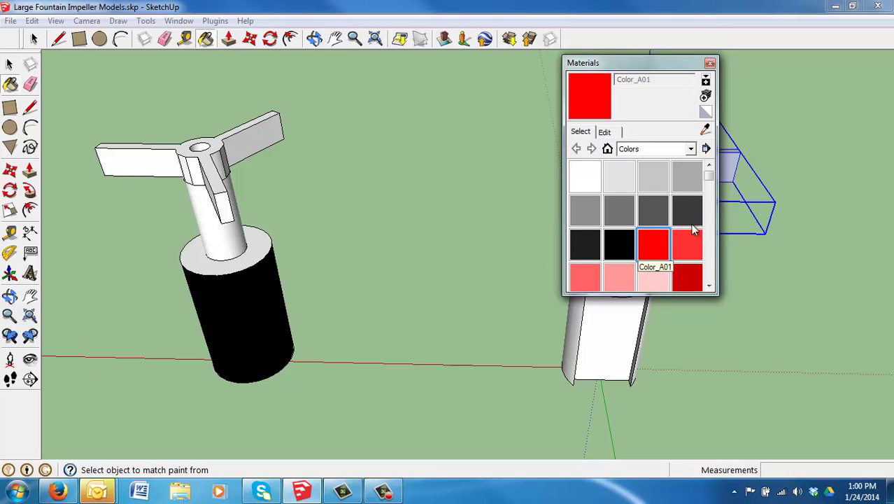
mouse_move(667, 67)
mouse_down()
mouse_move(329, 135)
mouse_move(321, 151)
mouse_up()
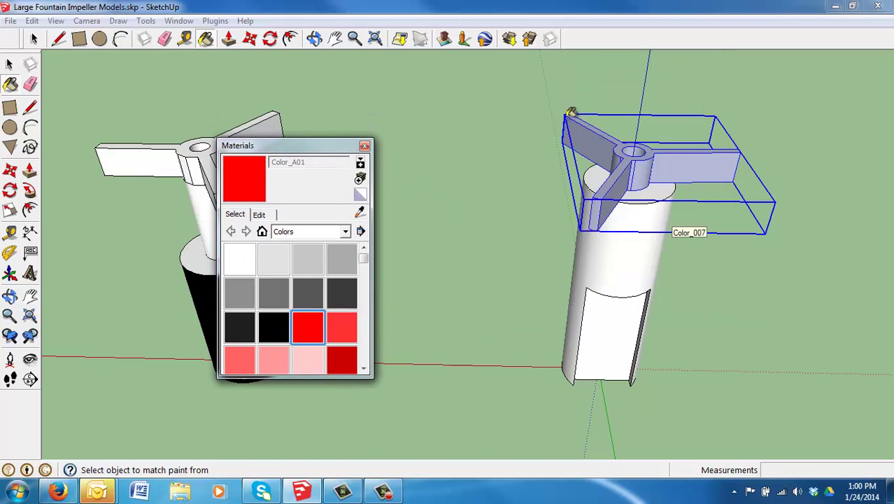
click(598, 140)
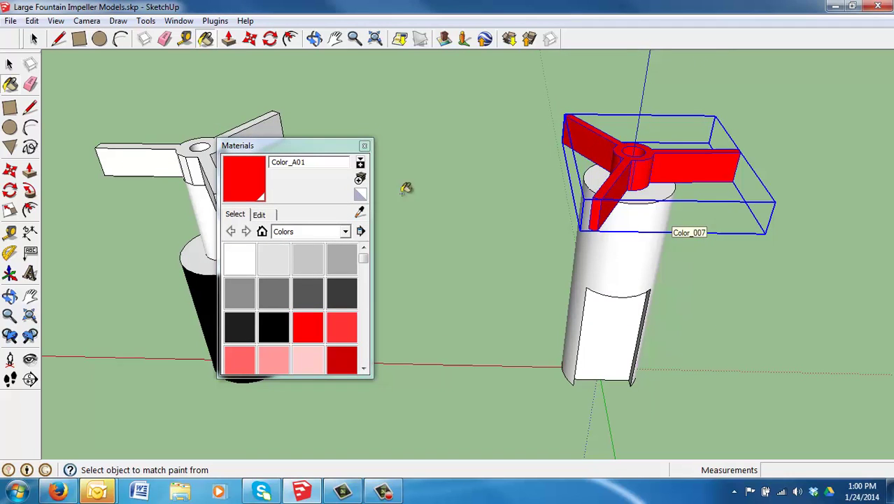
click(342, 259)
click(615, 266)
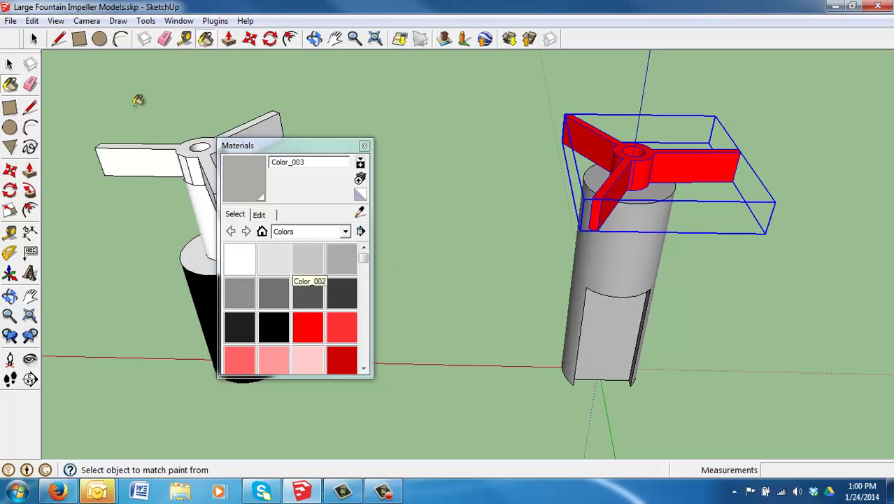
click(364, 147)
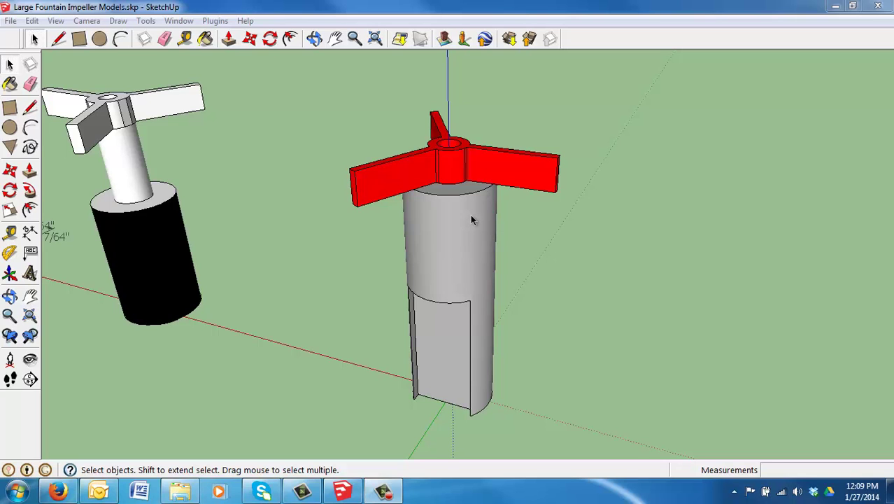
middle_drag(470, 215, 465, 374)
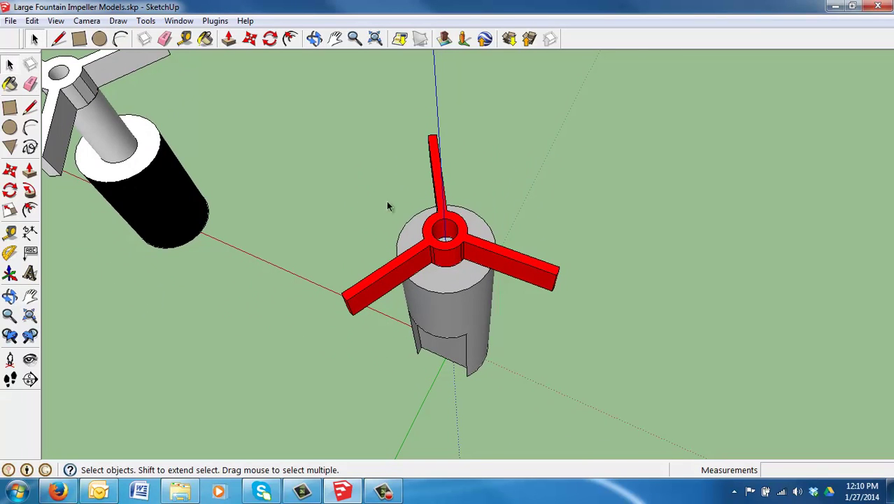
click(465, 305)
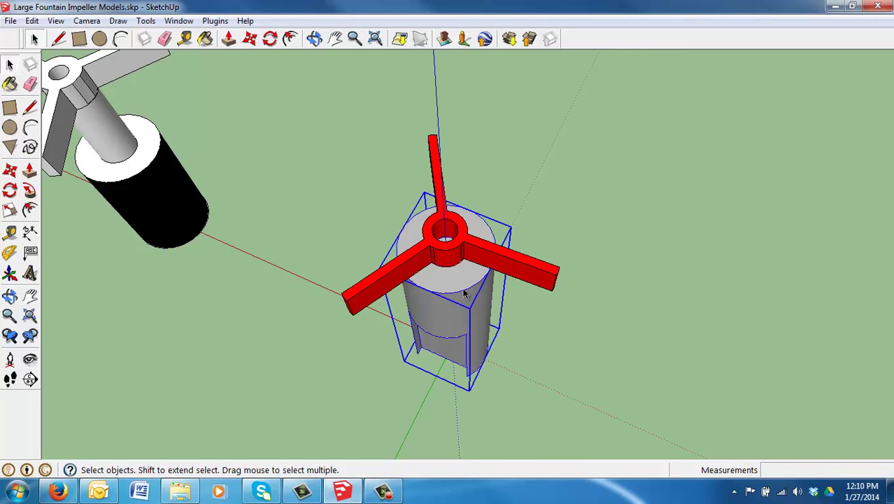
double_click(464, 294)
middle_drag(471, 229, 445, 274)
click(446, 273)
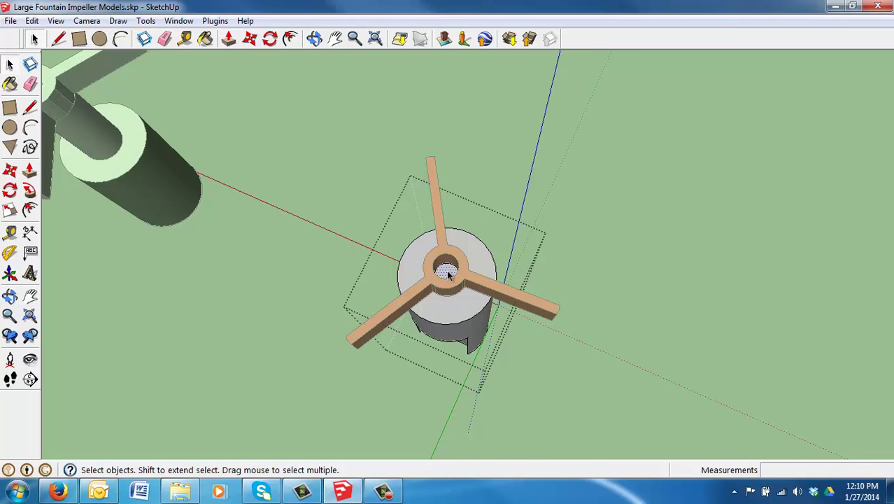
click(503, 338)
middle_drag(521, 353, 546, 253)
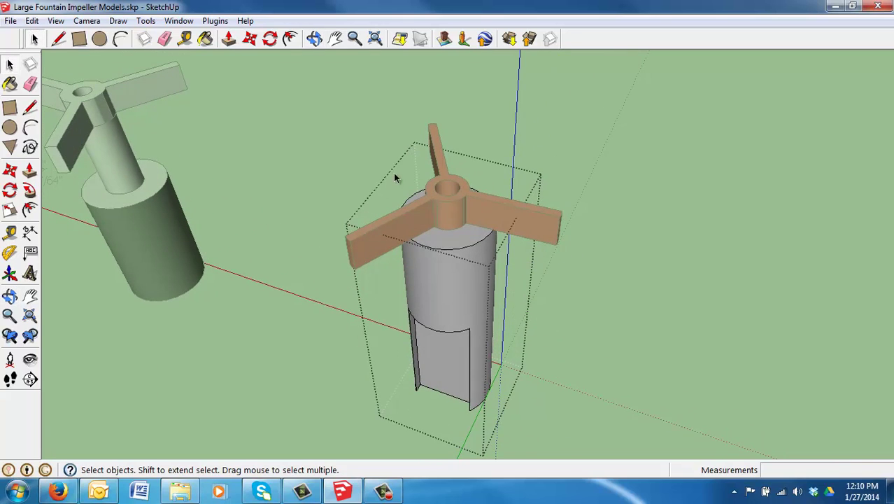
click(638, 292)
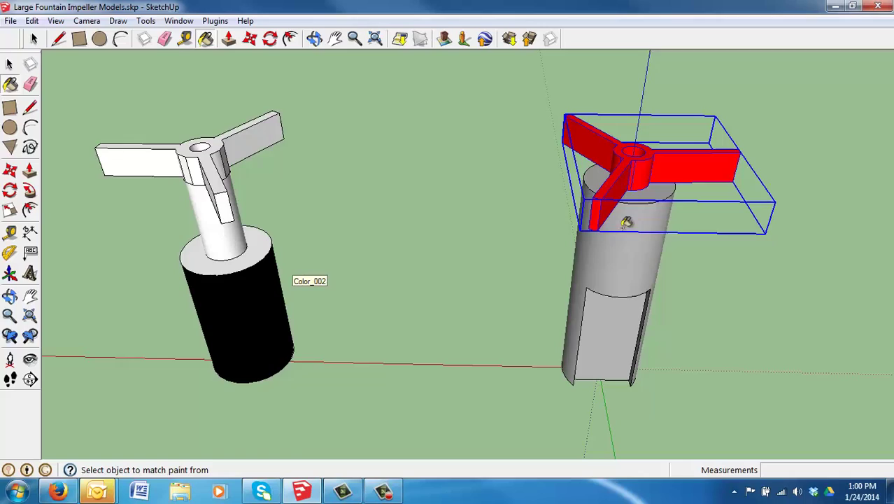
Window-select the red impeller and grey cylinder body and make them a single group.
middle_drag(688, 252, 438, 185)
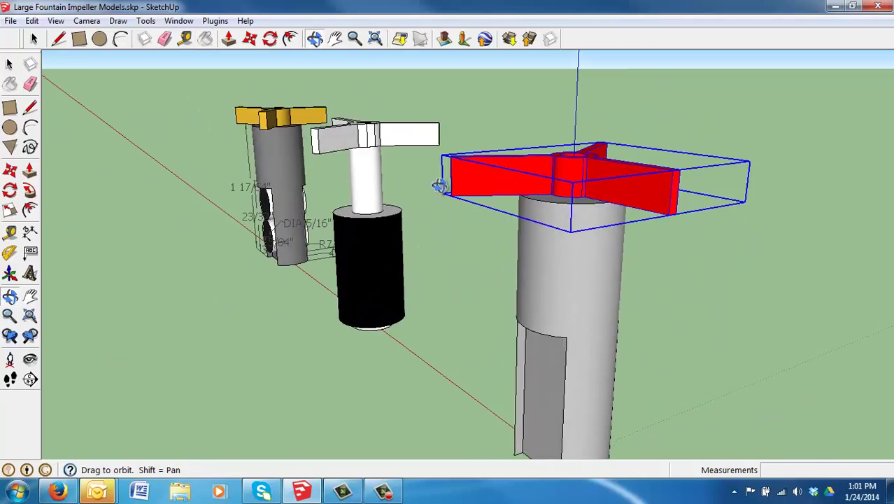
mouse_move(585, 232)
middle_down()
mouse_move(672, 314)
mouse_move(680, 308)
middle_up()
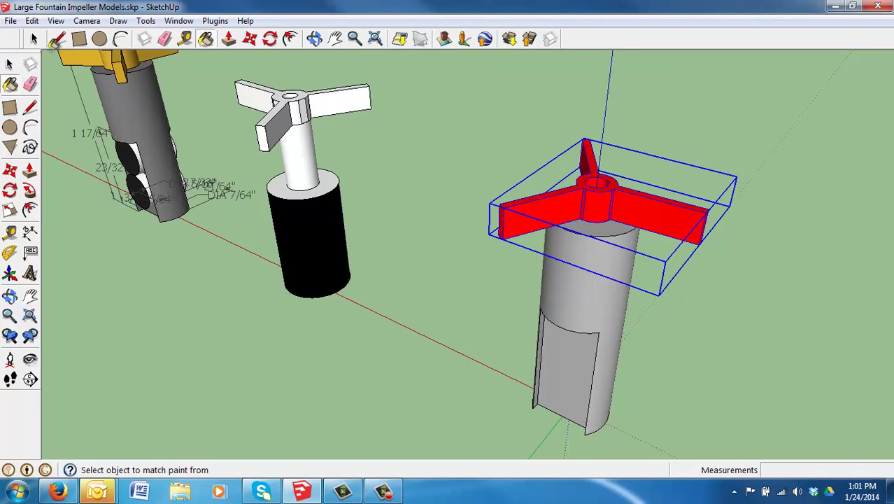
click(34, 39)
drag(461, 88, 778, 455)
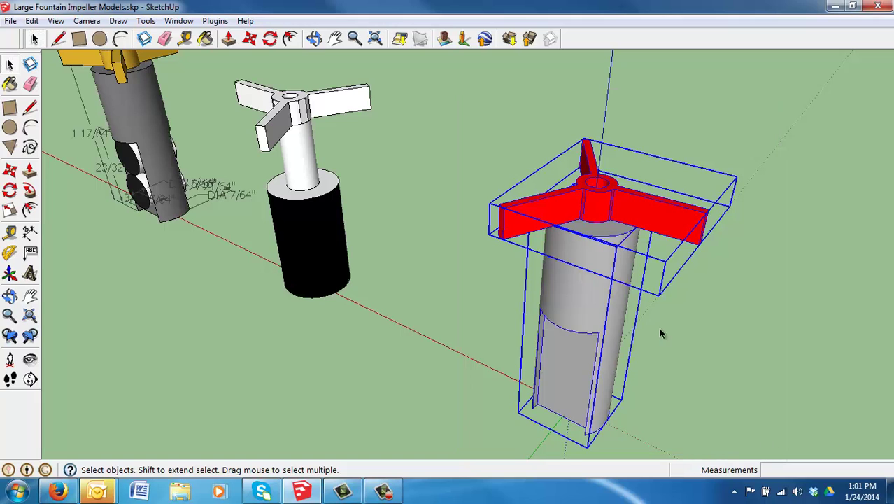
right_click(597, 252)
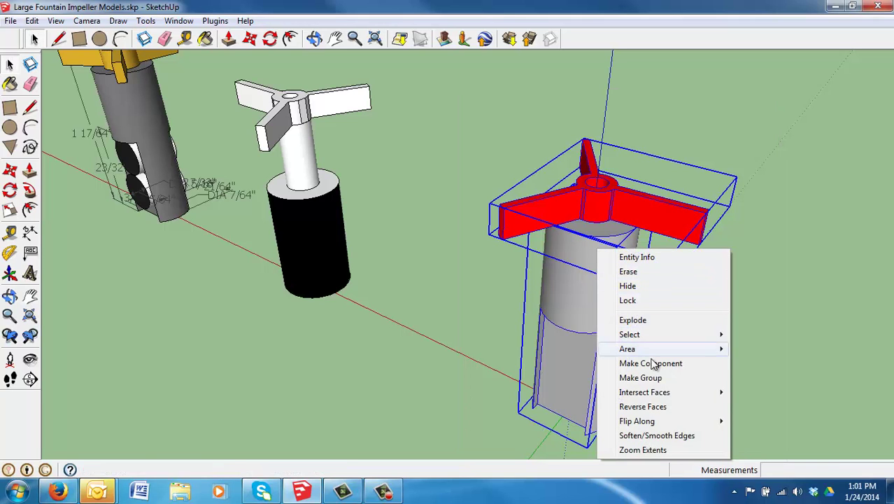
click(653, 378)
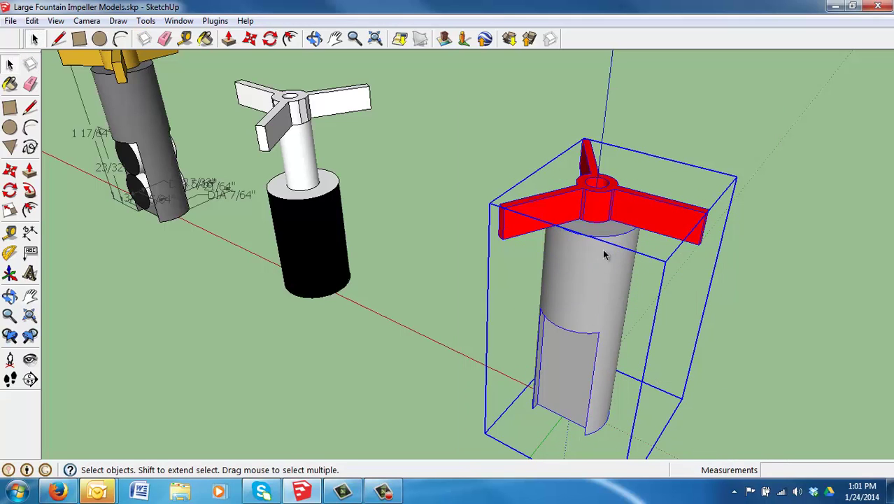
scroll(506, 202, down, 2)
scroll(588, 304, up, 3)
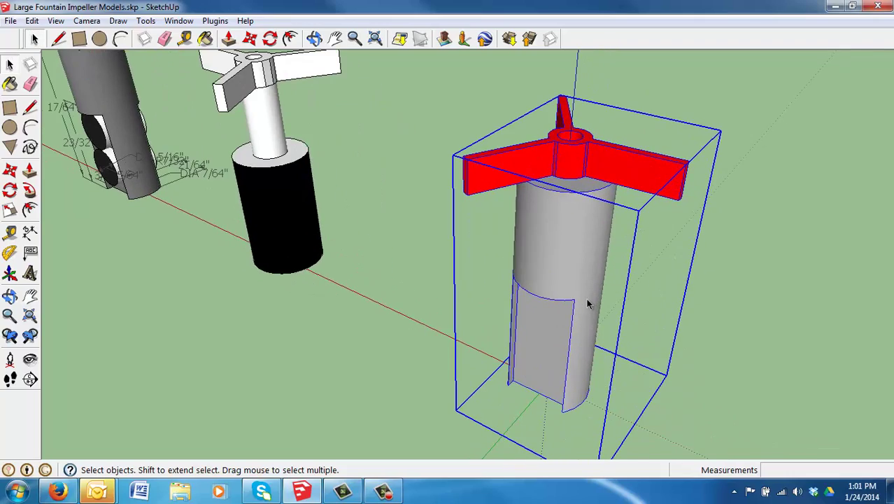
middle_drag(530, 271, 612, 308)
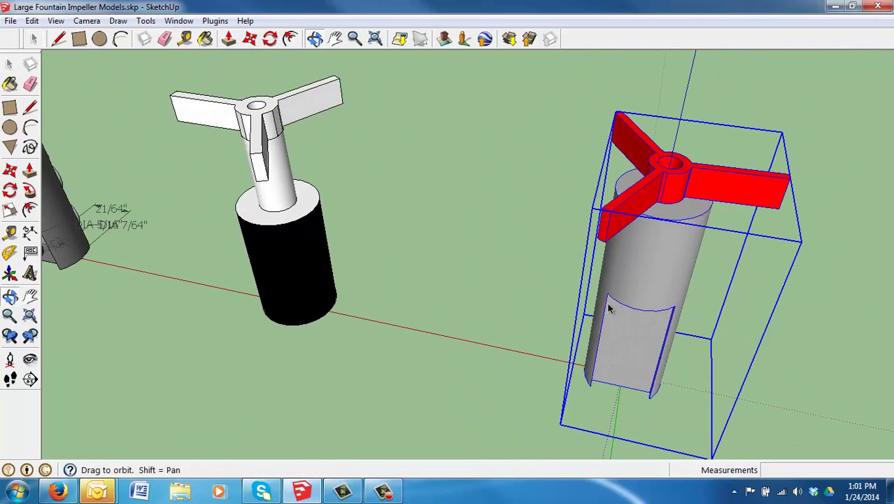
Orbit and zoom around the grouped impeller, checking the cylinder base and then the top.
middle_drag(645, 393, 599, 336)
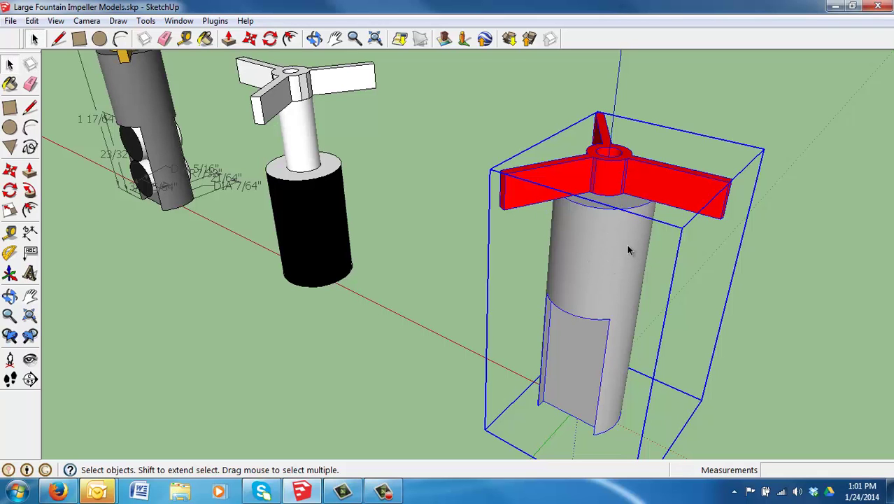
middle_drag(628, 250, 587, 224)
scroll(592, 98, up, 3)
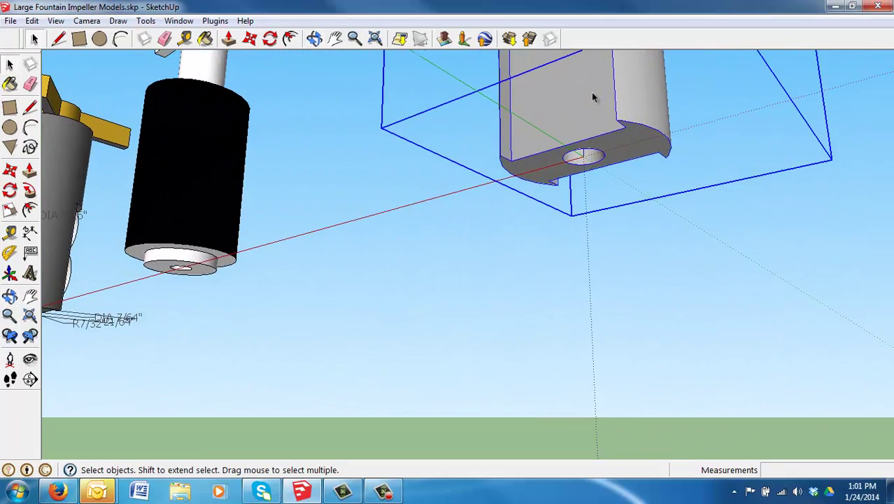
middle_drag(591, 128, 564, 300)
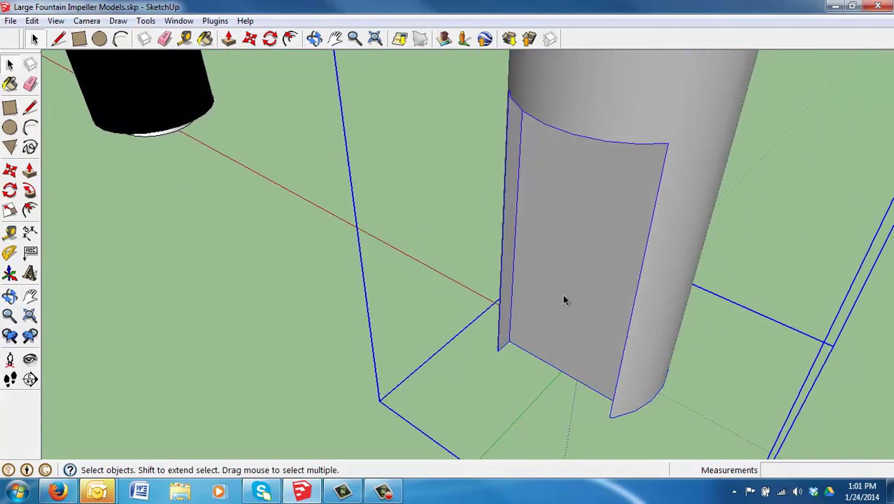
scroll(566, 287, down, 4)
scroll(598, 195, down, 3)
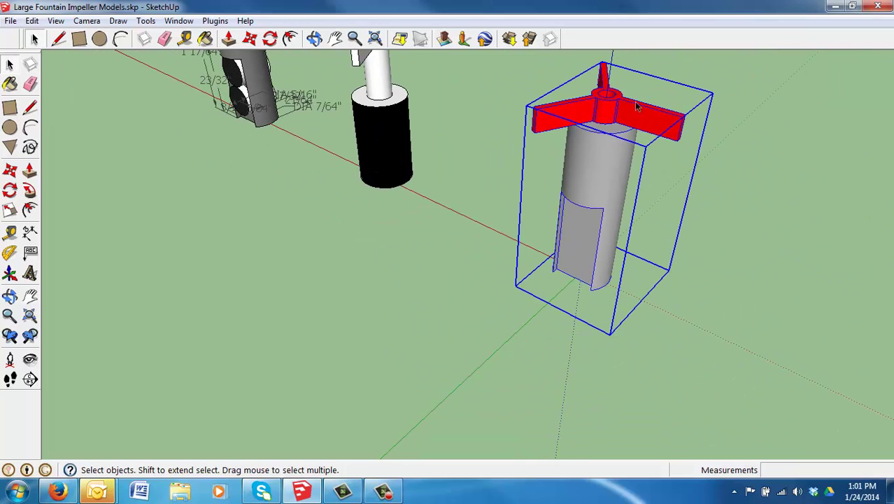
middle_drag(638, 107, 584, 221)
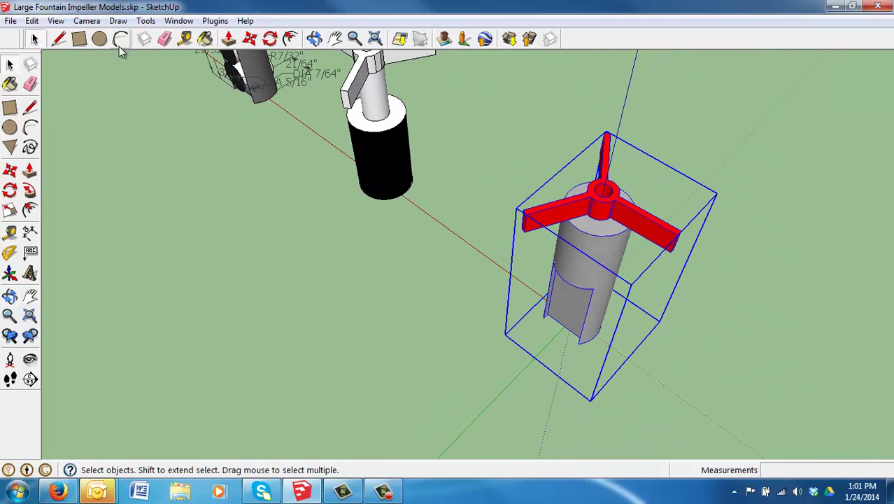